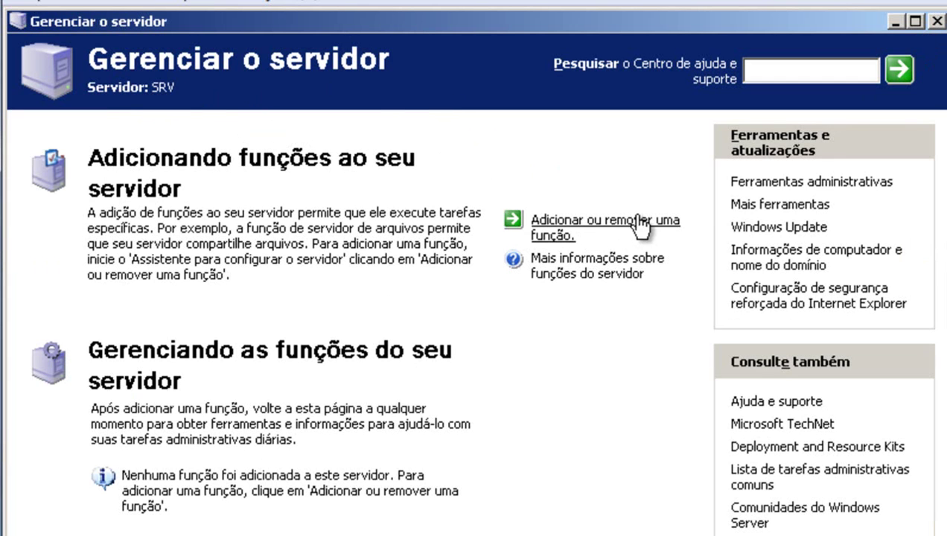
# Launch the Configure Your Server wizard and choose 'Configuração personalizada' to reach the server roles list.
pyautogui.click(614, 226)
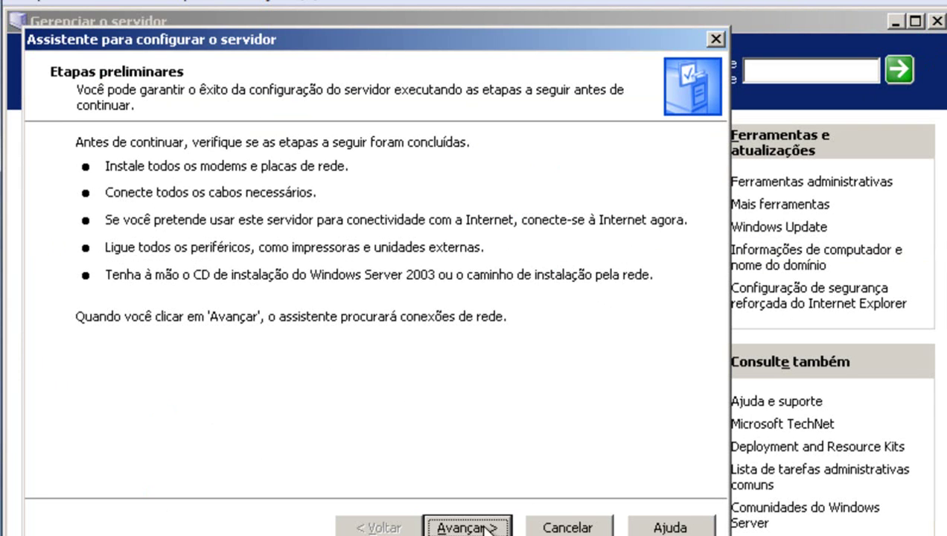
pyautogui.click(466, 526)
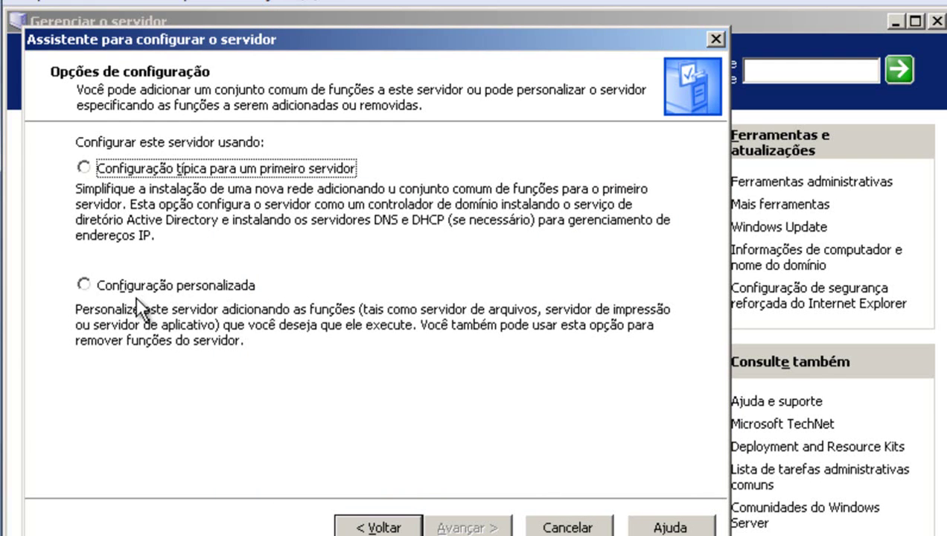
pyautogui.click(144, 290)
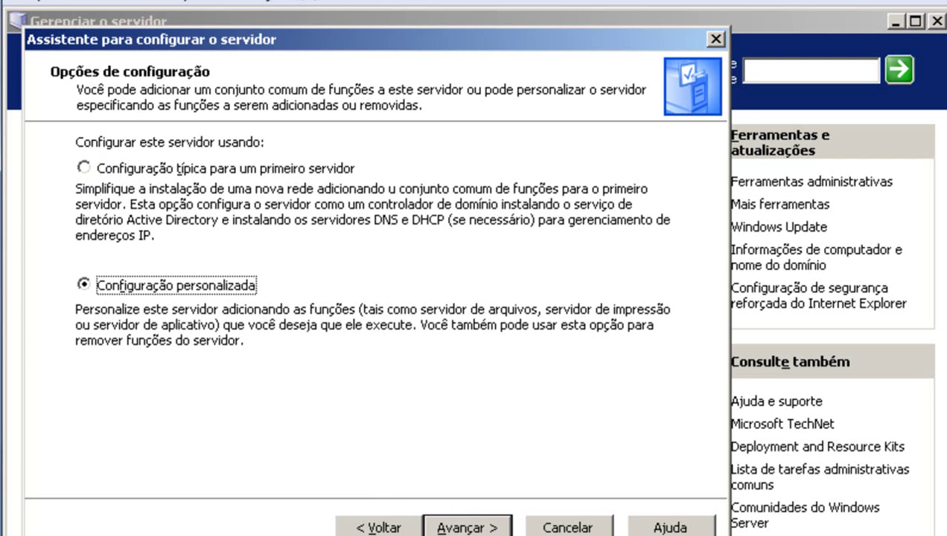
pyautogui.click(467, 528)
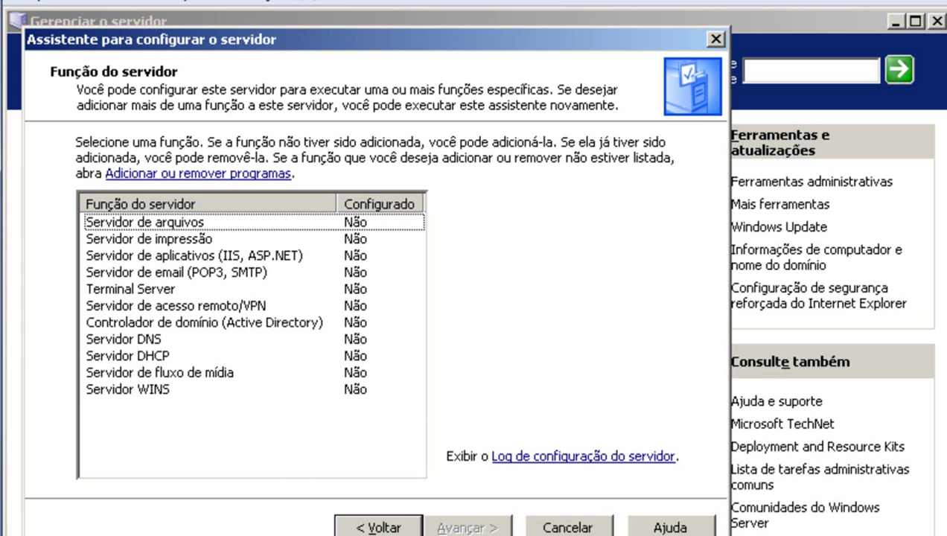
pyautogui.press('super')
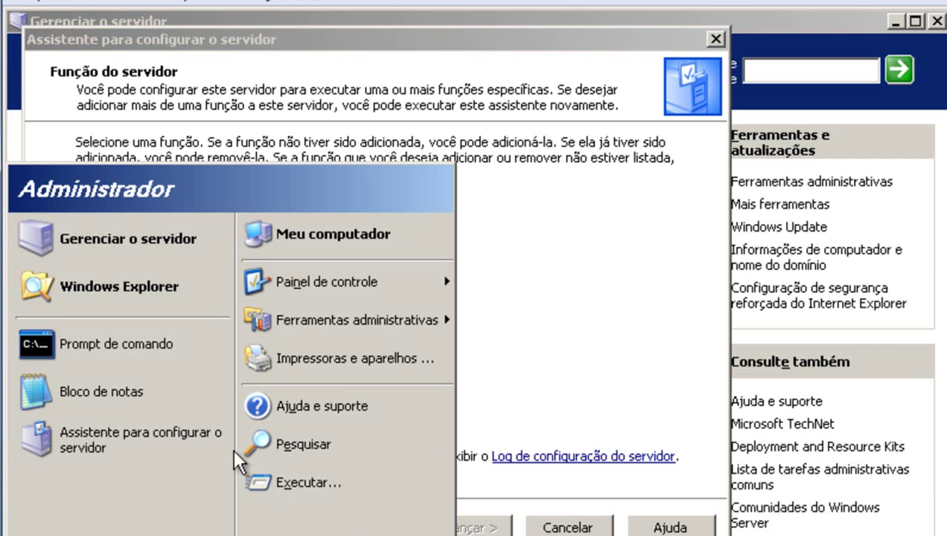
pyautogui.moveTo(329, 281)
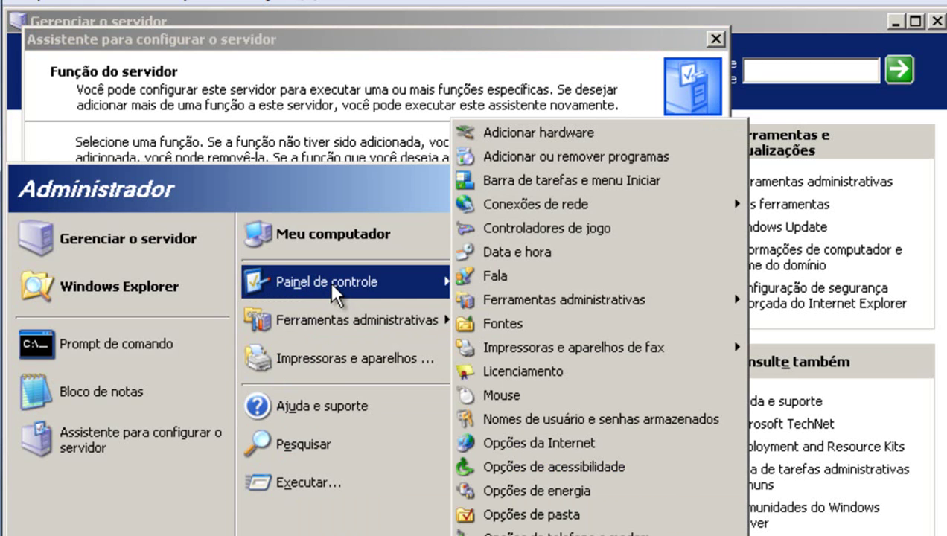
pyautogui.rightClick(537, 207)
pyautogui.click(560, 216)
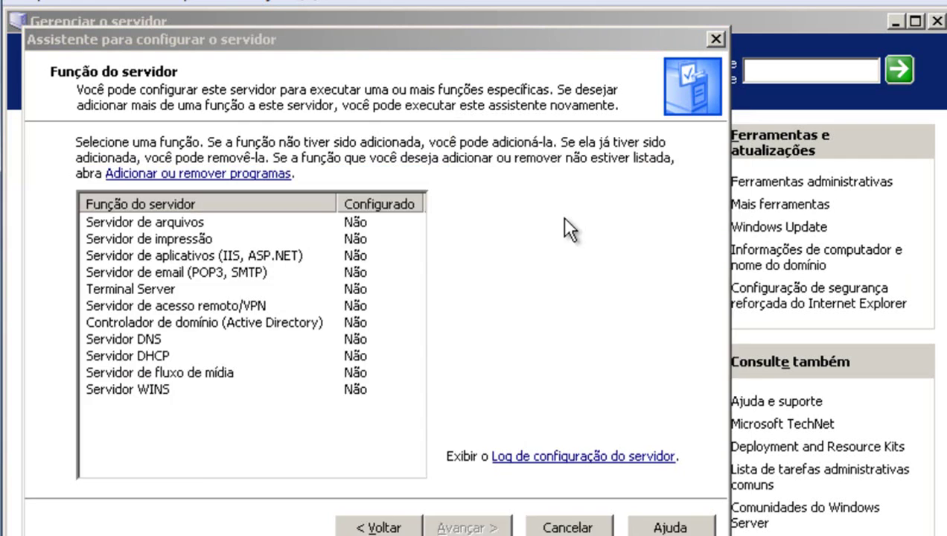
pyautogui.rightClick(101, 309)
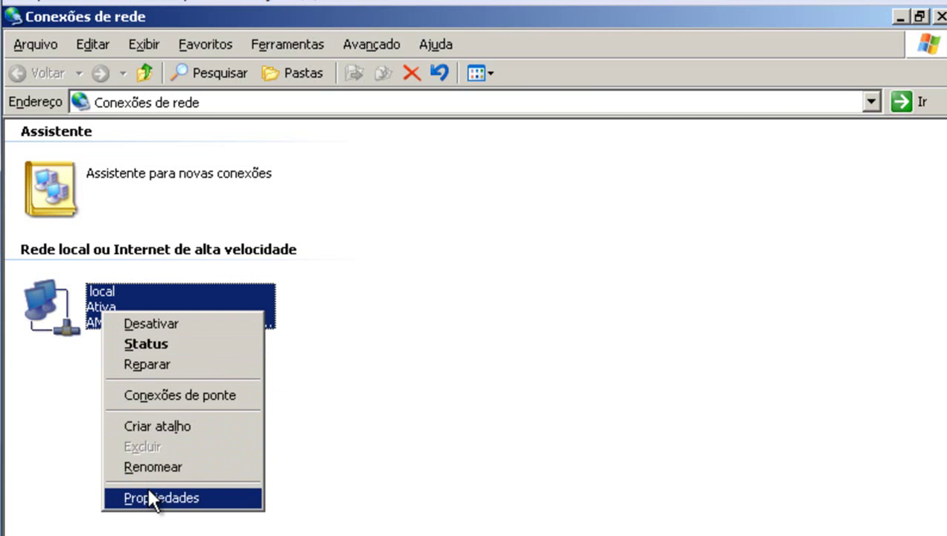
pyautogui.click(154, 497)
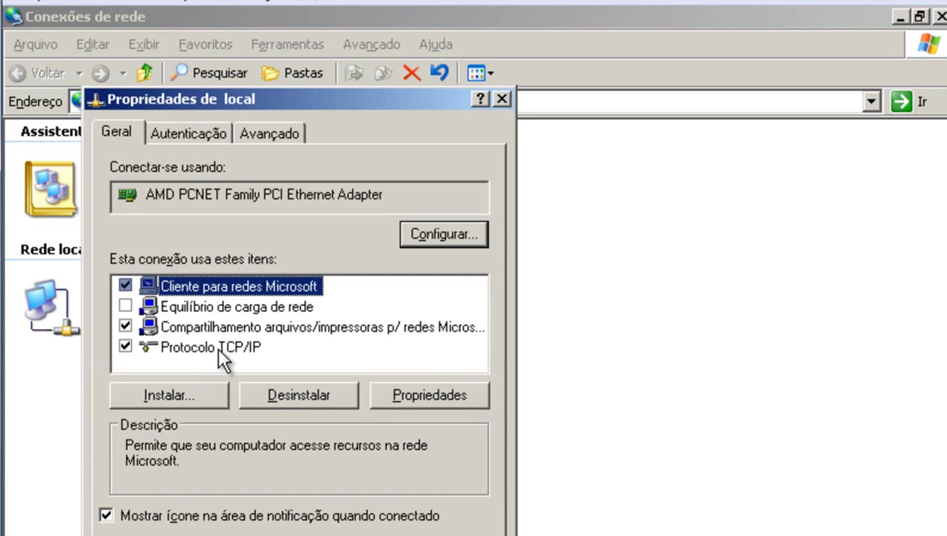
pyautogui.click(216, 347)
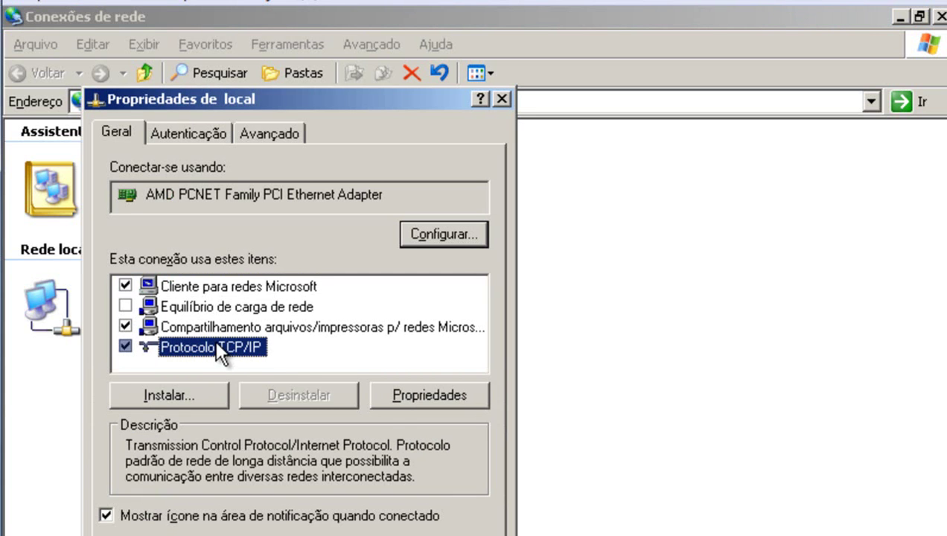
pyautogui.click(414, 394)
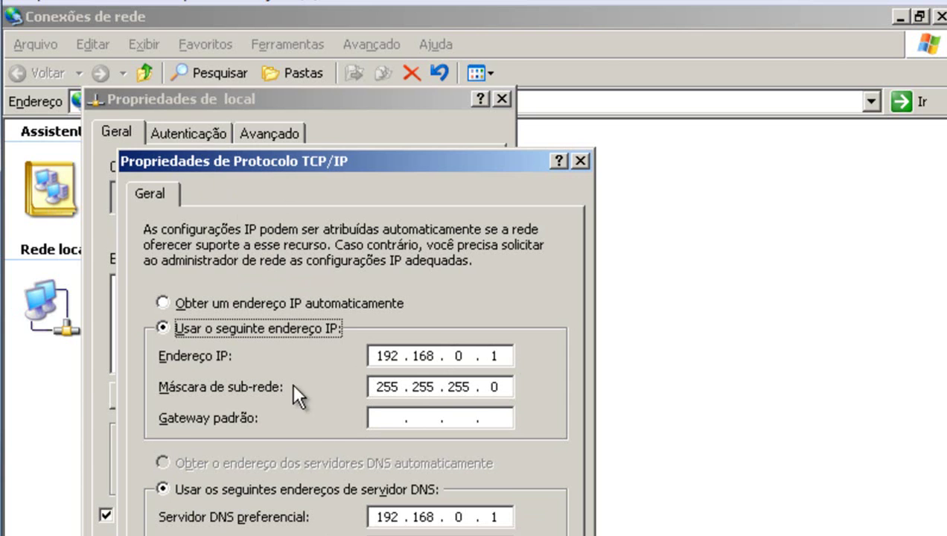
pyautogui.press('Return')
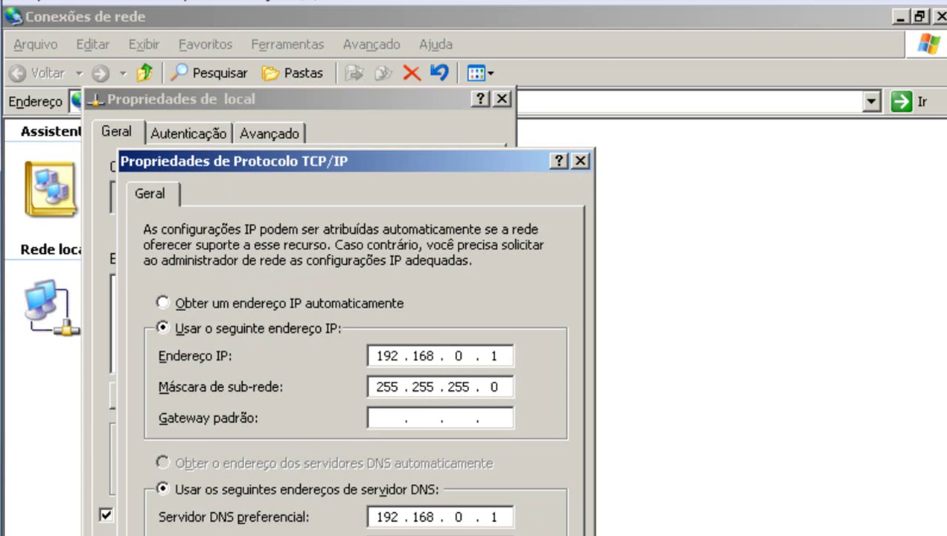
pyautogui.press('Return')
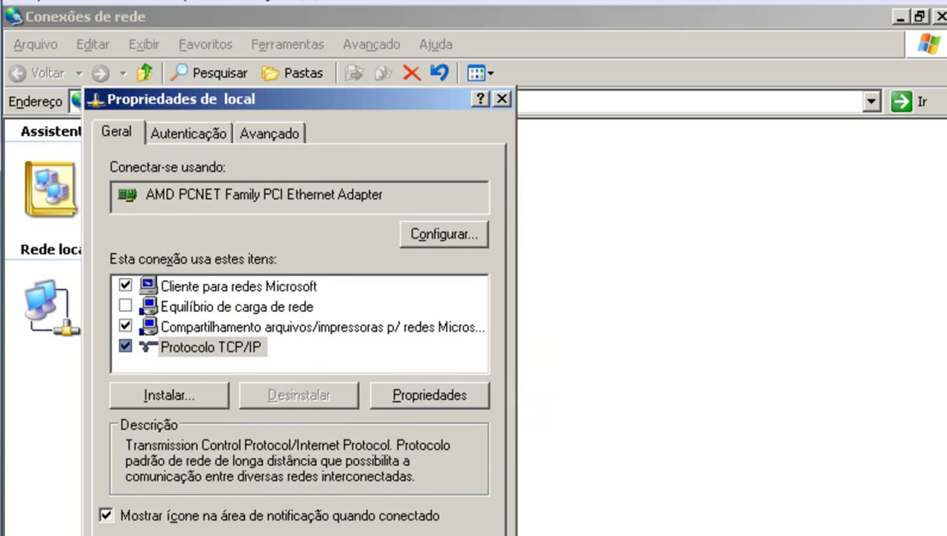
pyautogui.click(939, 16)
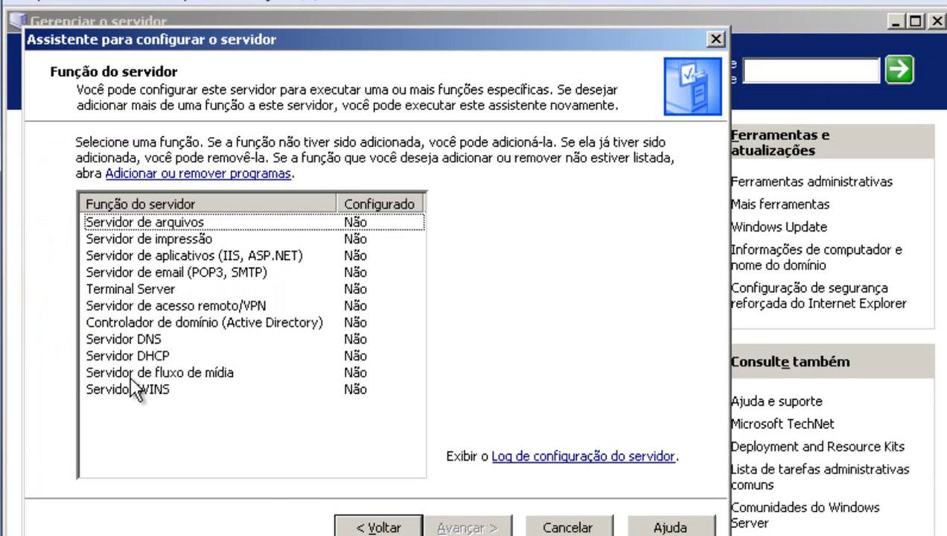
# Select the 'Servidor DNS' role and confirm its installation on the summary page.
pyautogui.click(139, 337)
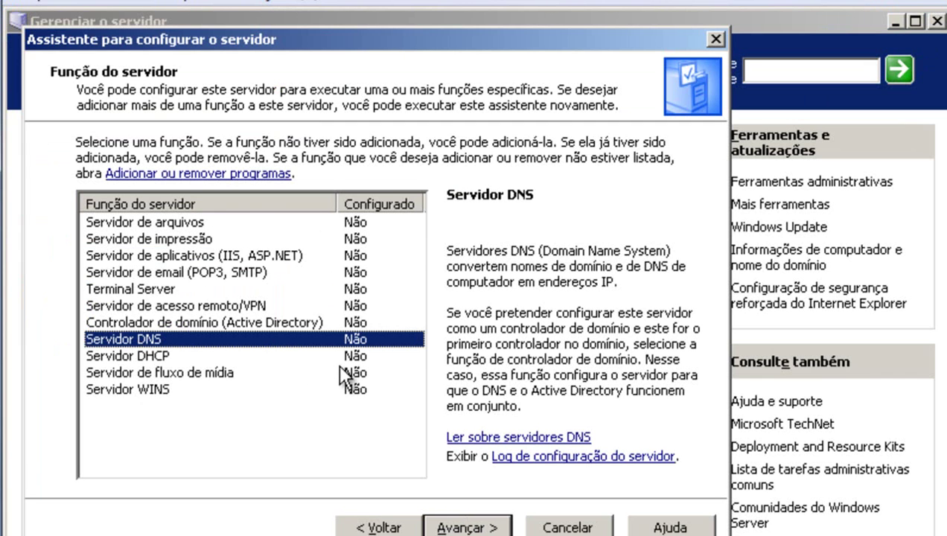
pyautogui.click(463, 527)
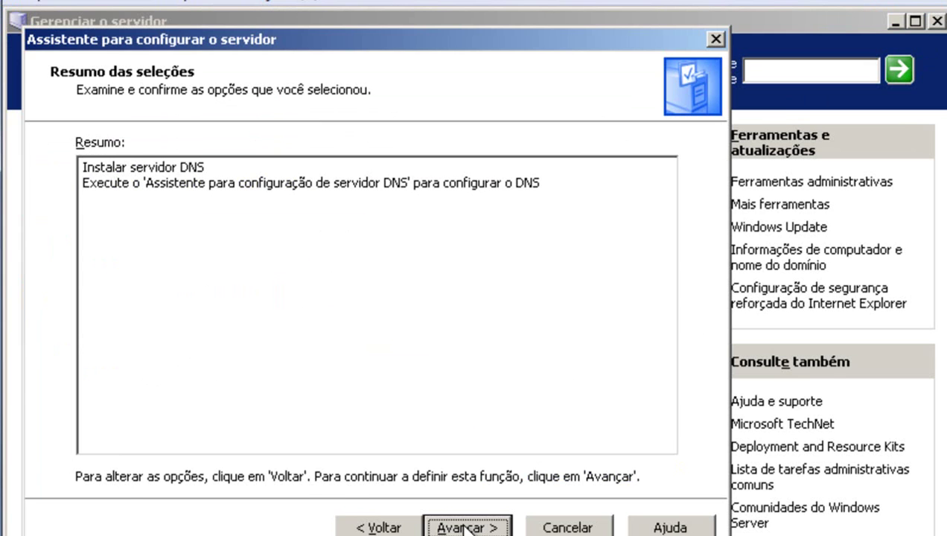
pyautogui.click(464, 529)
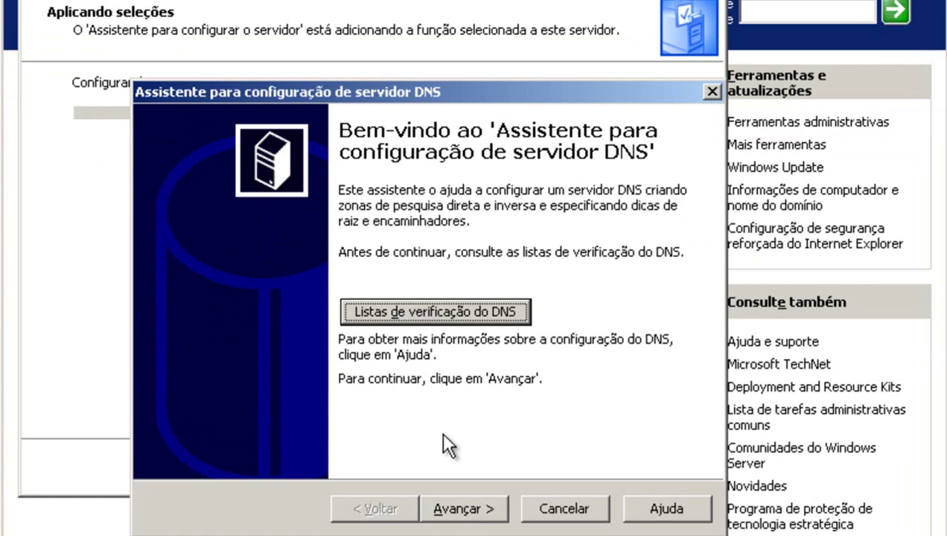
# Create a forward lookup zone that this server maintains.
pyautogui.click(474, 502)
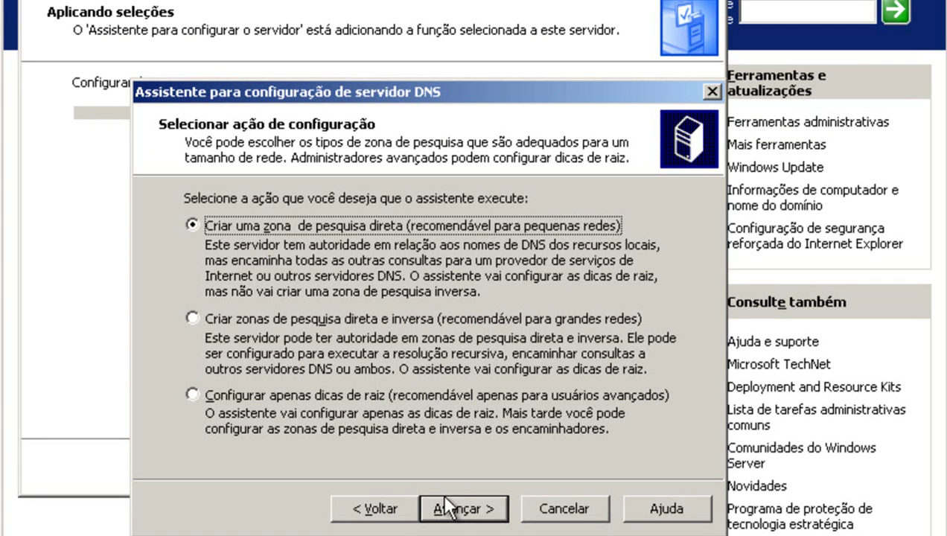
pyautogui.click(456, 510)
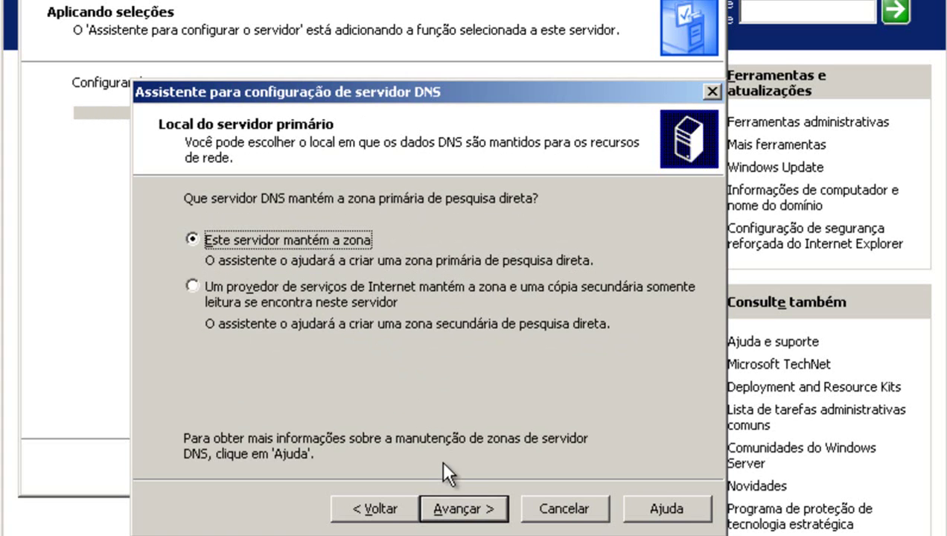
pyautogui.click(453, 506)
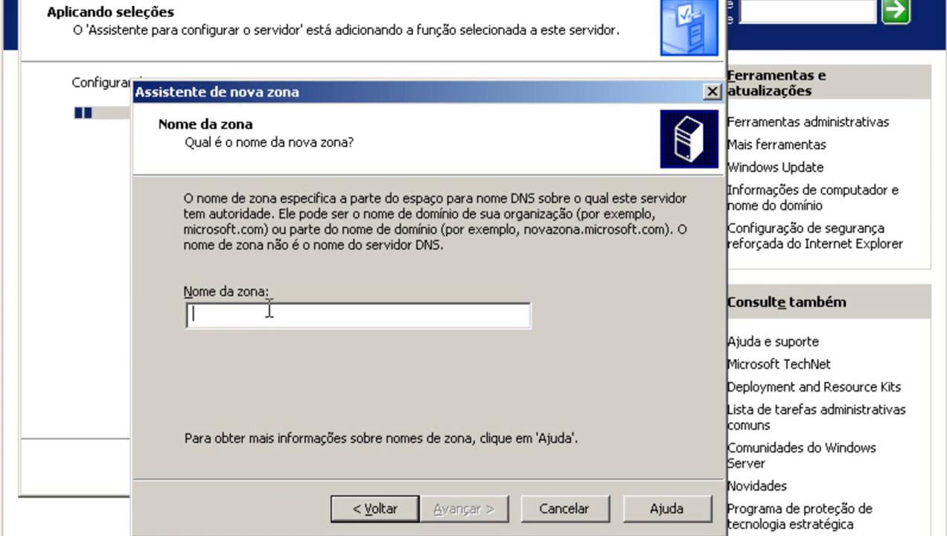
# Name the new zone mk.com.br and continue.
pyautogui.write('mk')
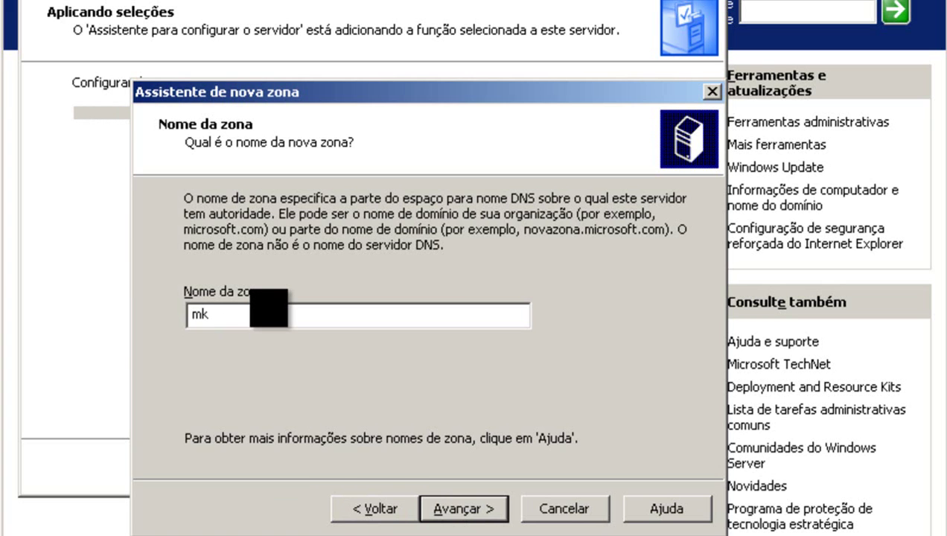
pyautogui.write('.com')
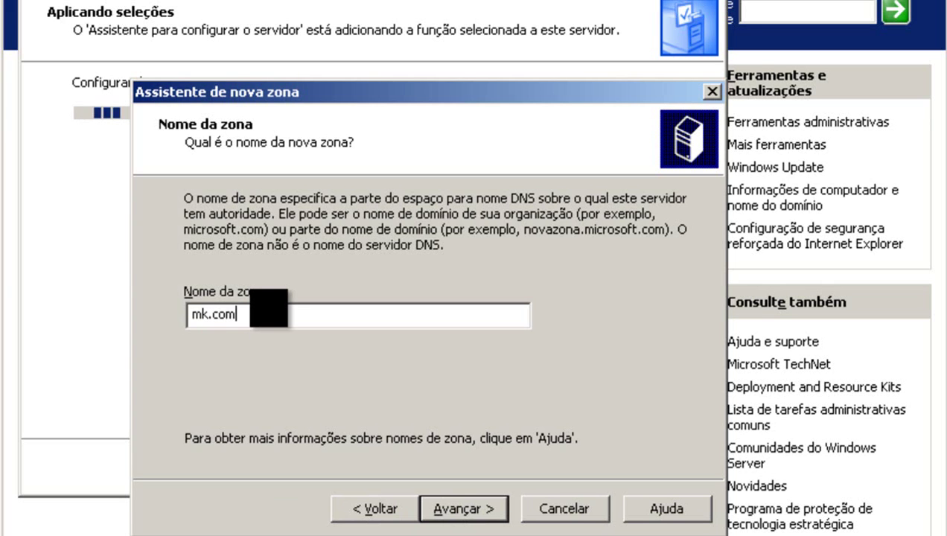
pyautogui.write('.br')
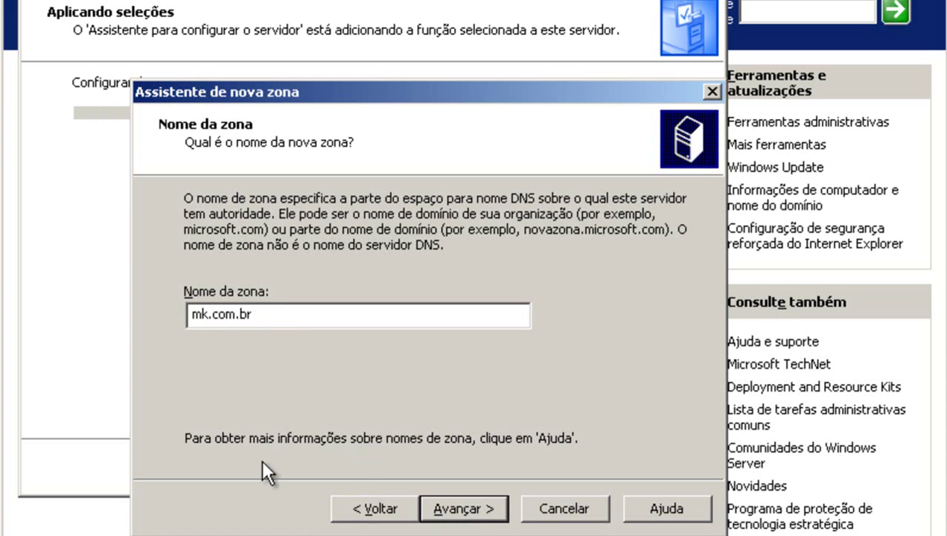
pyautogui.moveTo(281, 313); pyautogui.dragTo(172, 300)
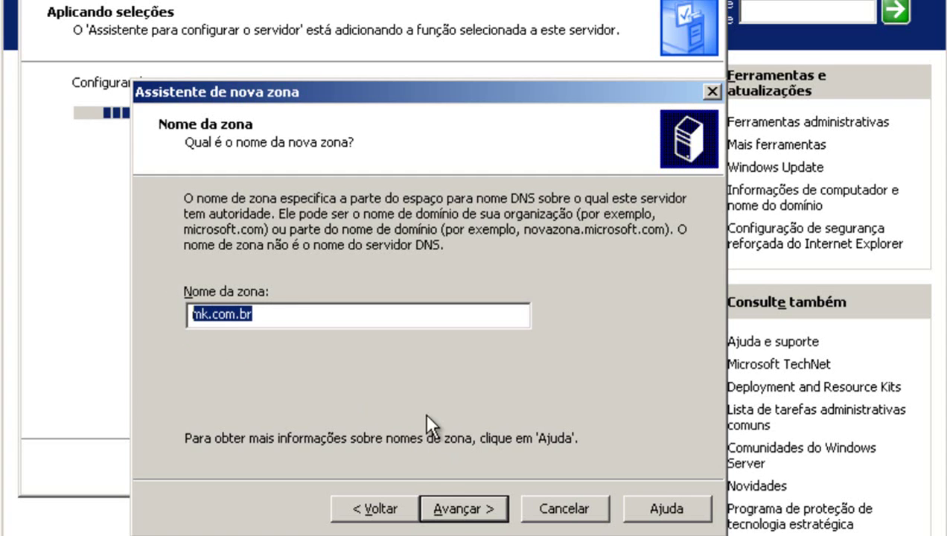
pyautogui.click(449, 501)
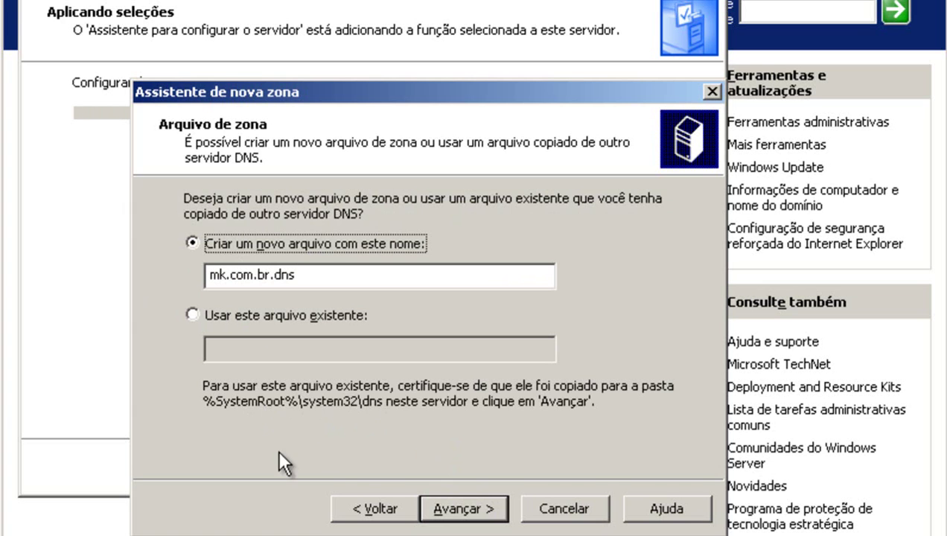
# Keep zone file mk.com.br.dns and allow both secure and non-secure dynamic updates.
pyautogui.click(303, 277)
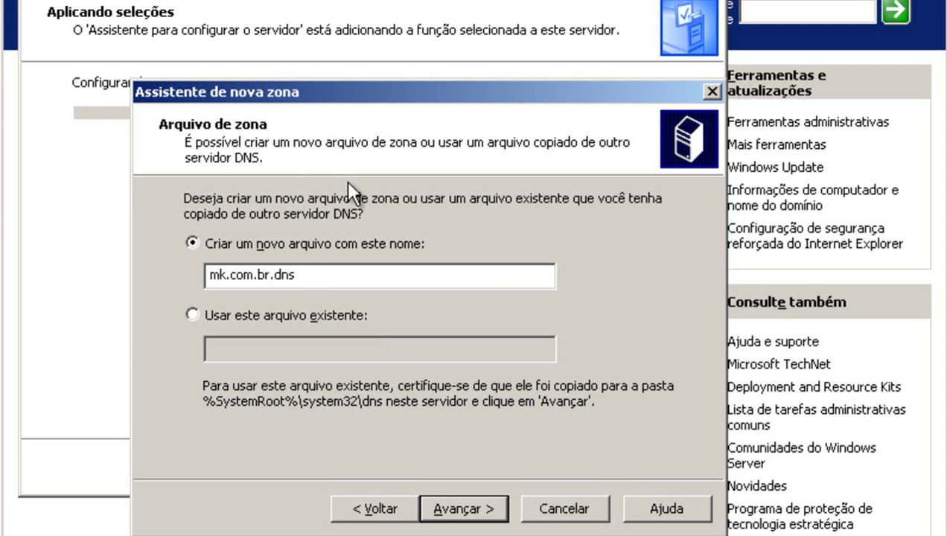
pyautogui.click(466, 508)
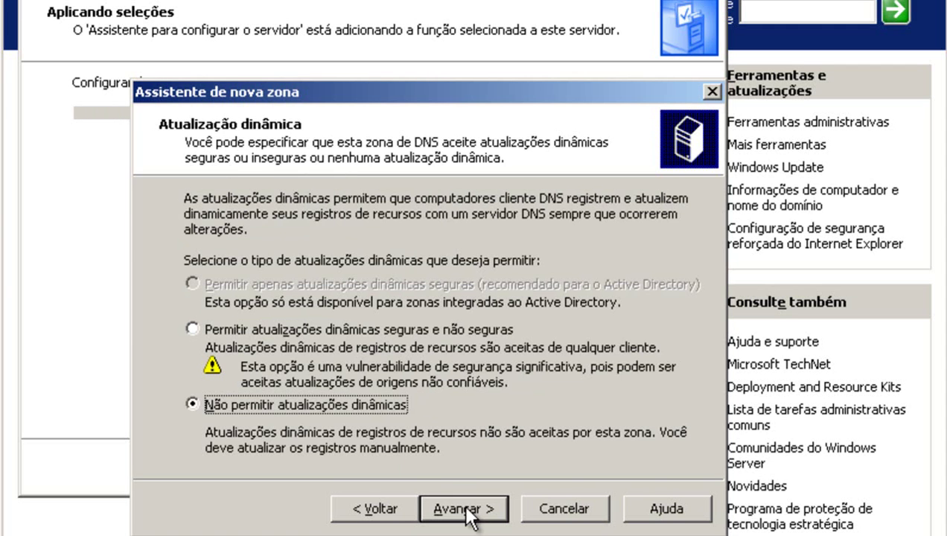
pyautogui.click(191, 326)
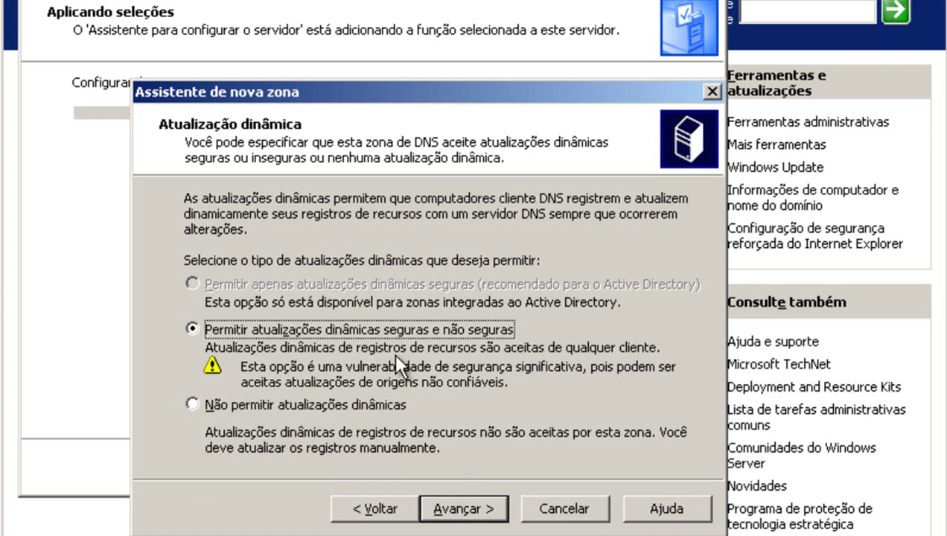
pyautogui.click(454, 506)
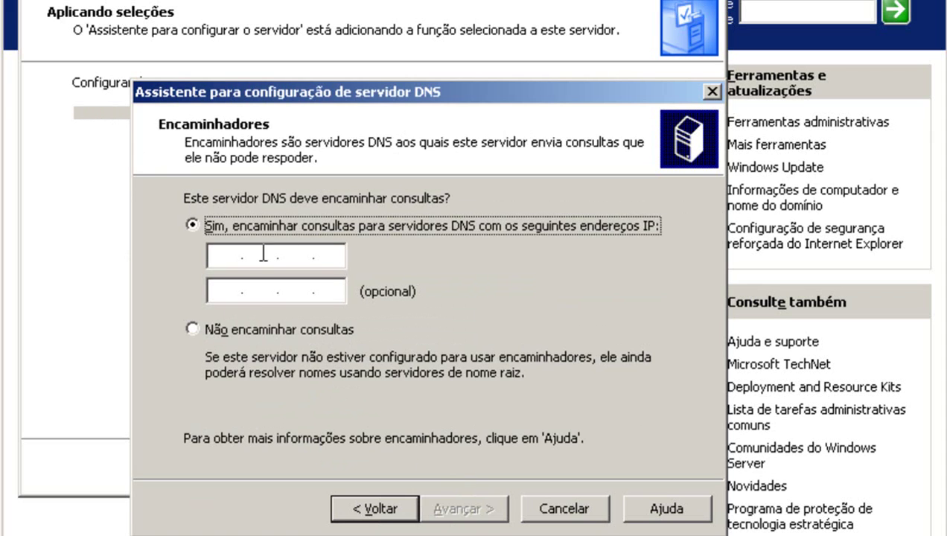
# Choose 'Não encaminhar consultas' and finish the DNS server wizard.
pyautogui.click(195, 329)
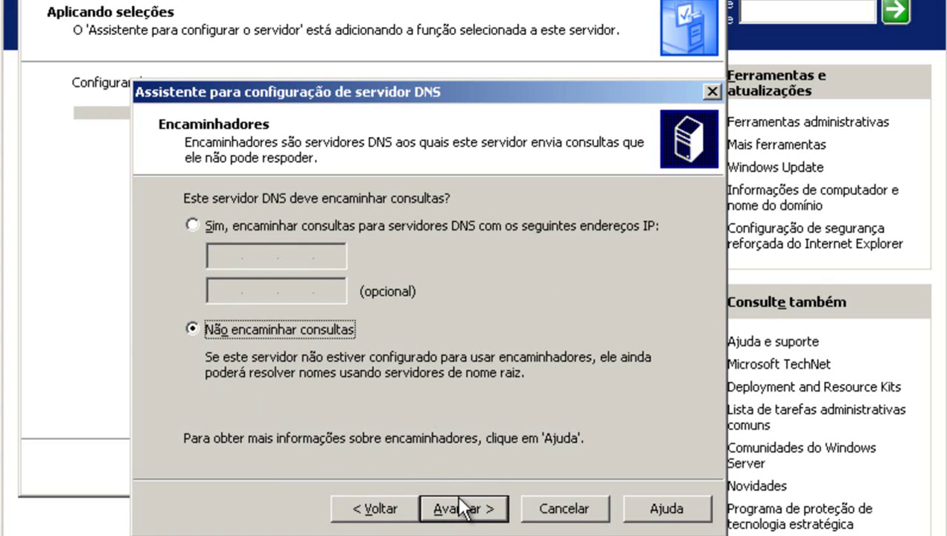
pyautogui.click(457, 501)
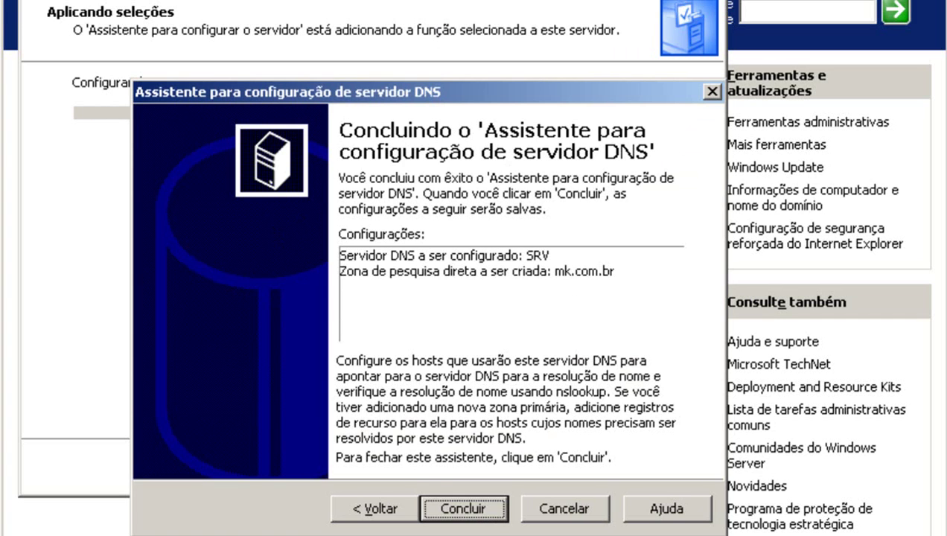
pyautogui.click(460, 506)
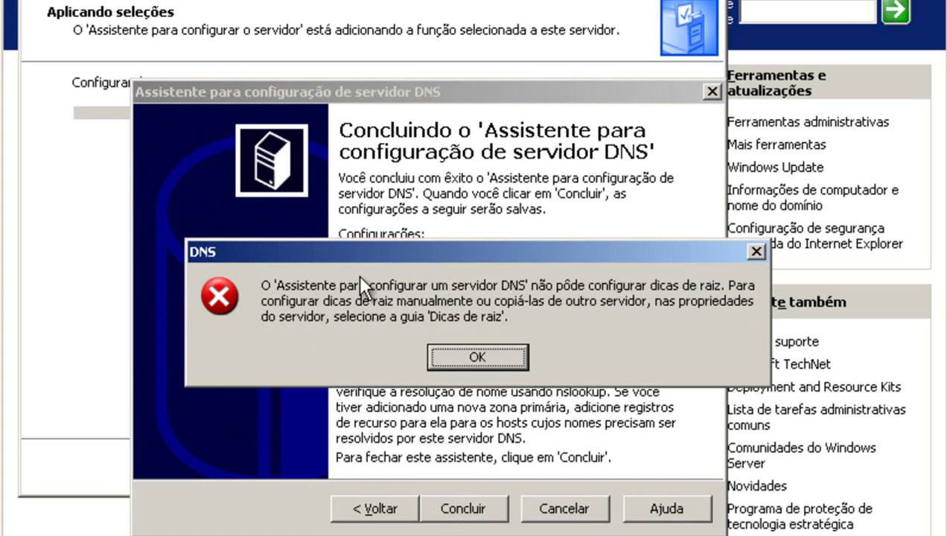
# Dismiss the root hints error, close the wizard, and open 'Gerenciar este servidor DNS'.
pyautogui.click(443, 356)
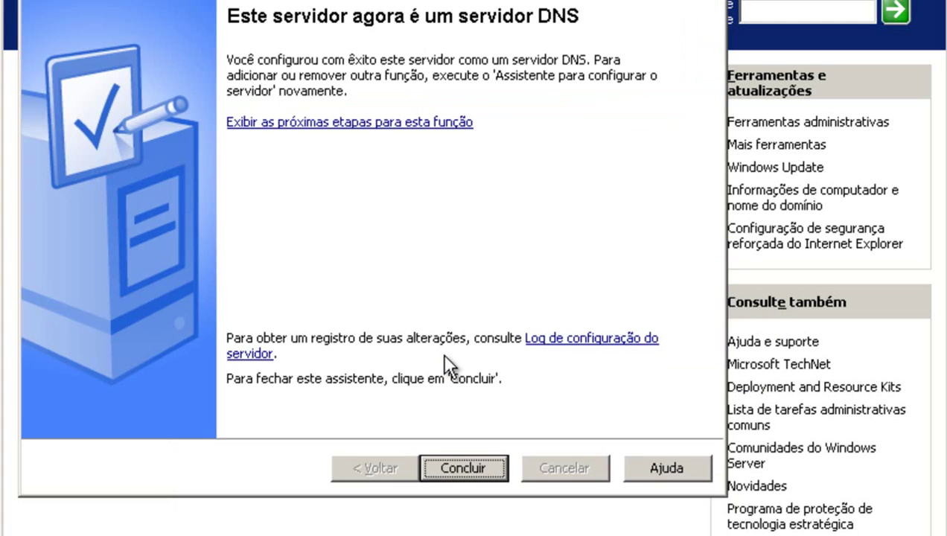
pyautogui.click(464, 468)
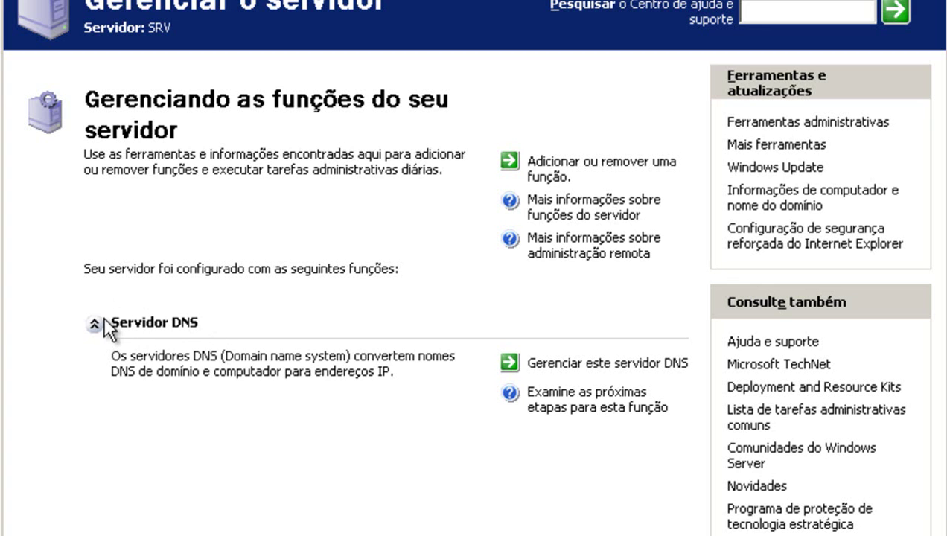
pyautogui.click(606, 364)
pyautogui.click(588, 365)
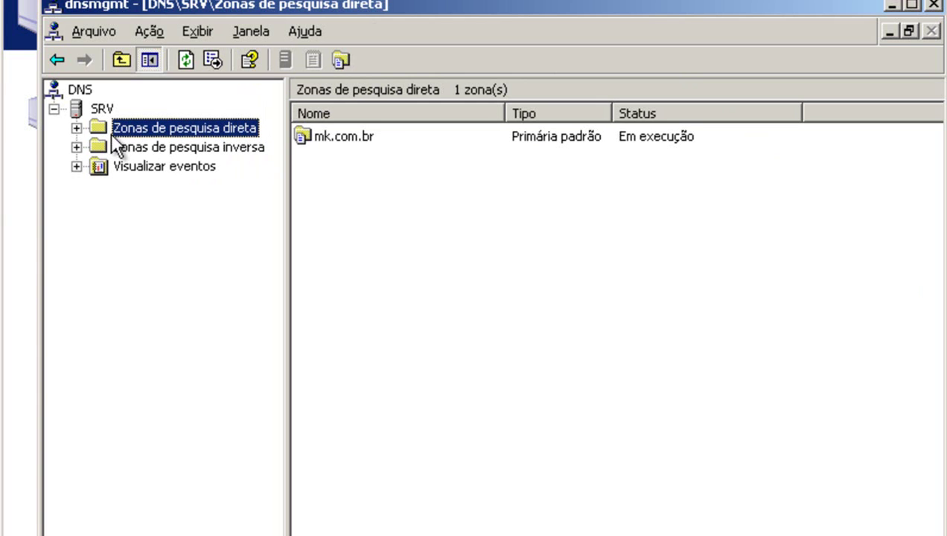
# Expand Zonas de pesquisa direta, open mk.com.br and select its NS record.
pyautogui.click(76, 129)
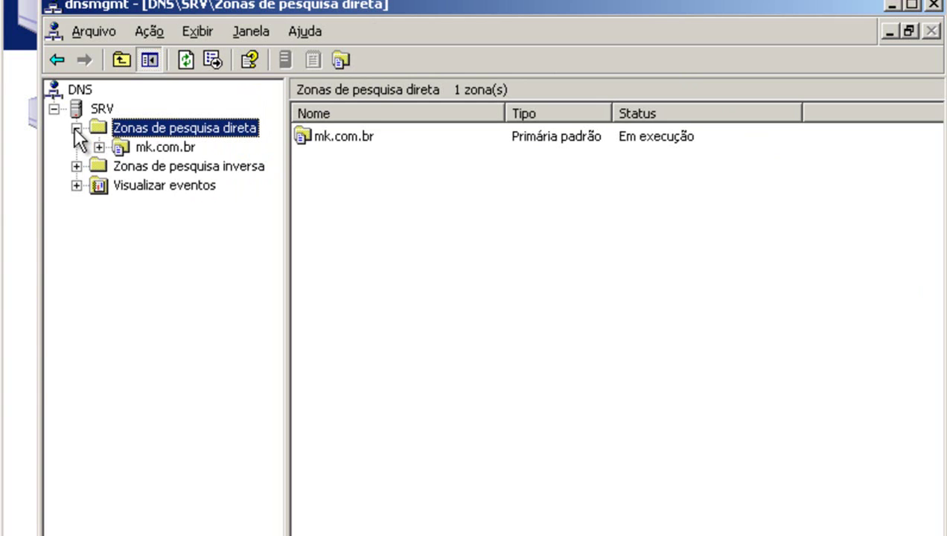
pyautogui.click(141, 147)
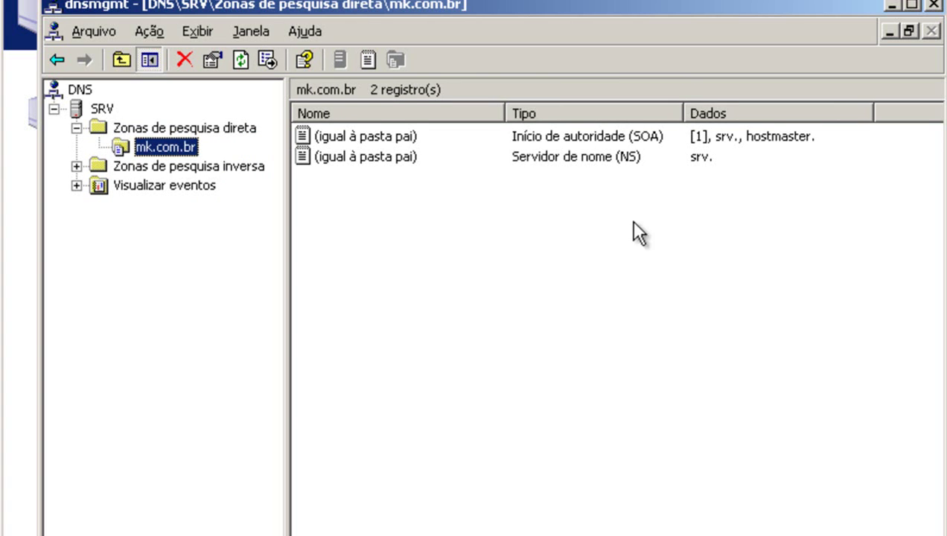
pyautogui.click(402, 159)
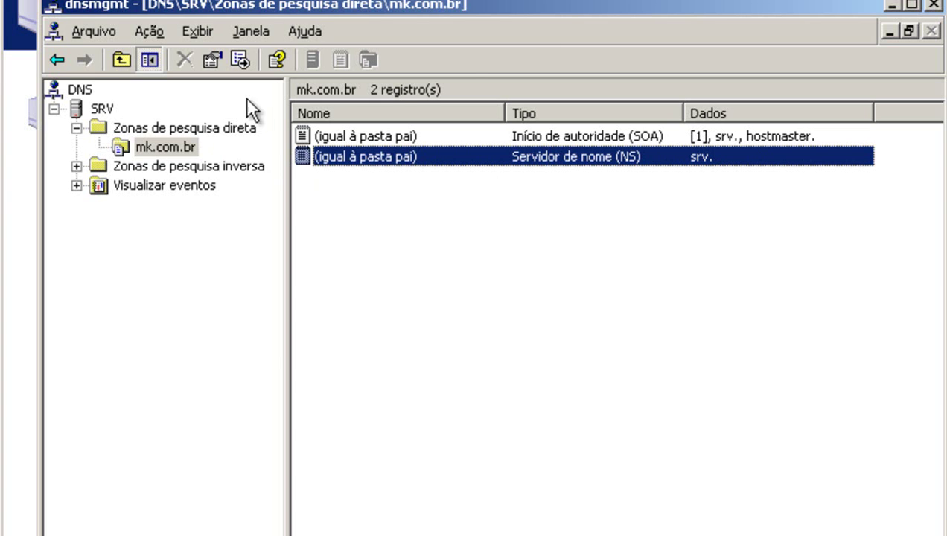
# In mk.com.br properties, set dynamic updates to 'Não seguras e seguras'.
pyautogui.rightClick(161, 142)
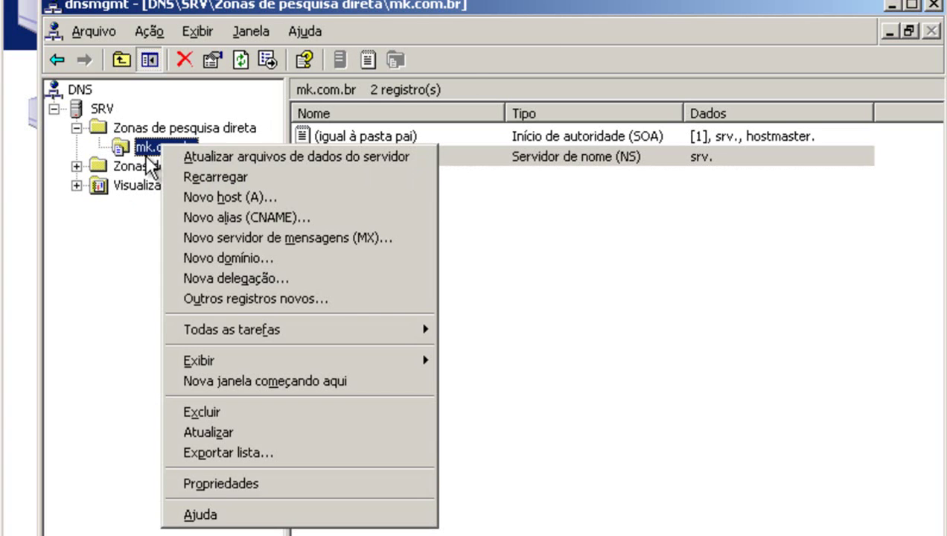
pyautogui.click(349, 483)
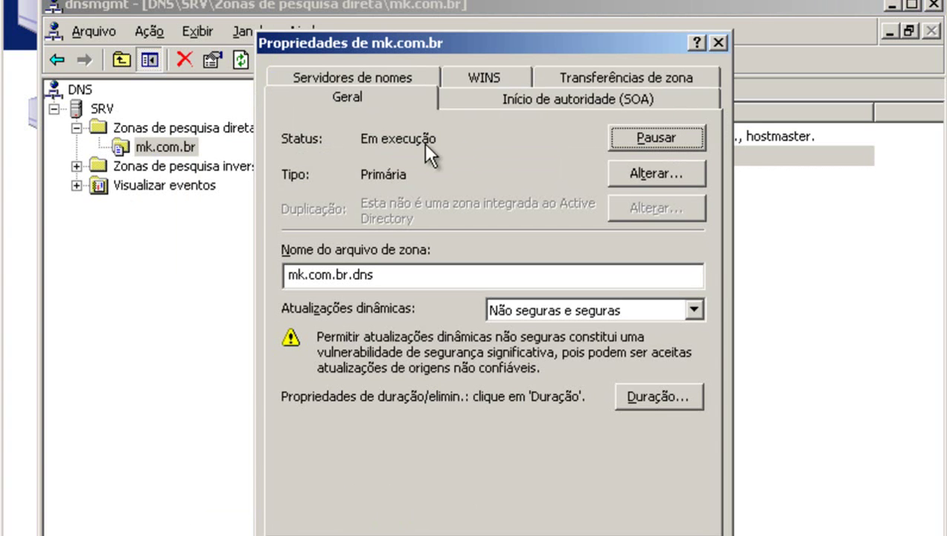
pyautogui.moveTo(546, 39); pyautogui.dragTo(592, 31)
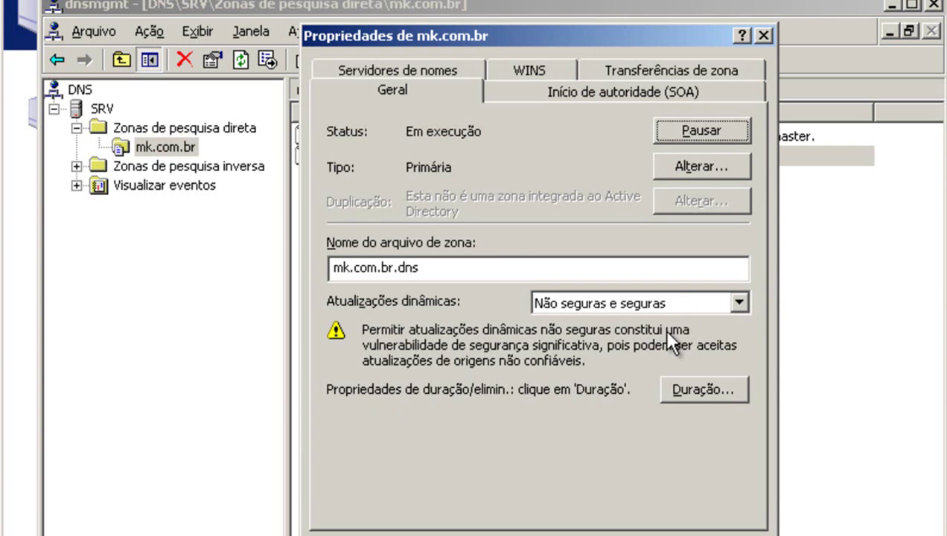
pyautogui.click(739, 303)
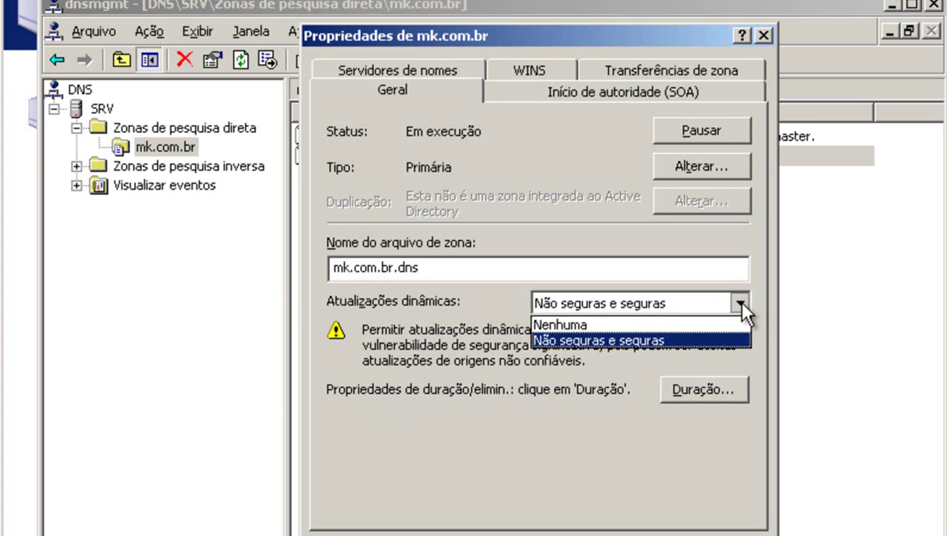
pyautogui.click(585, 340)
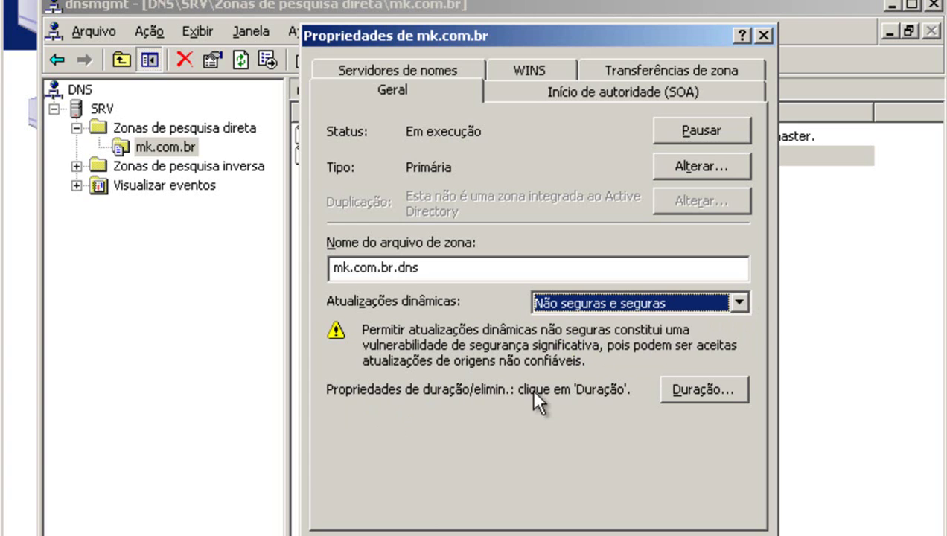
pyautogui.click(555, 95)
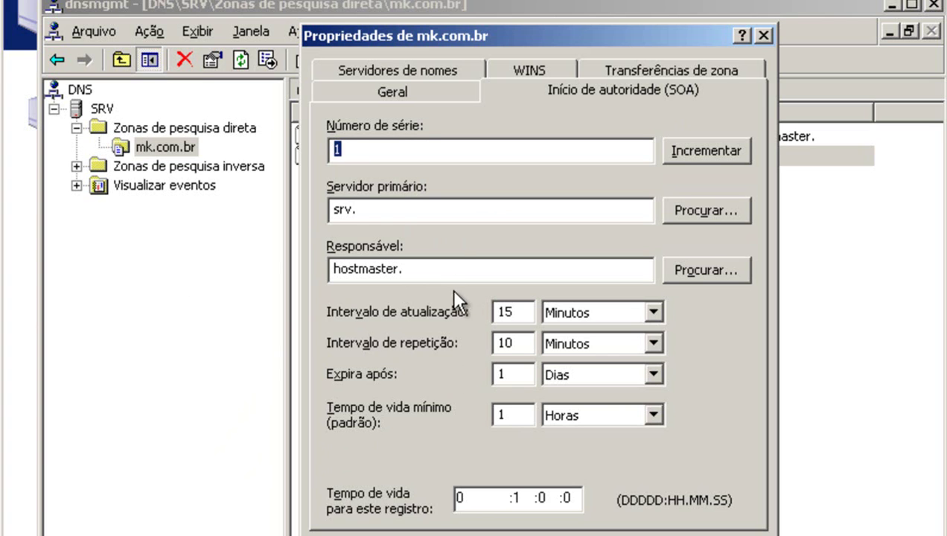
# Change the SOA primary server to srv.mk.com.br. and copy the mk.com.br. suffix.
pyautogui.click(379, 213)
pyautogui.write('m')
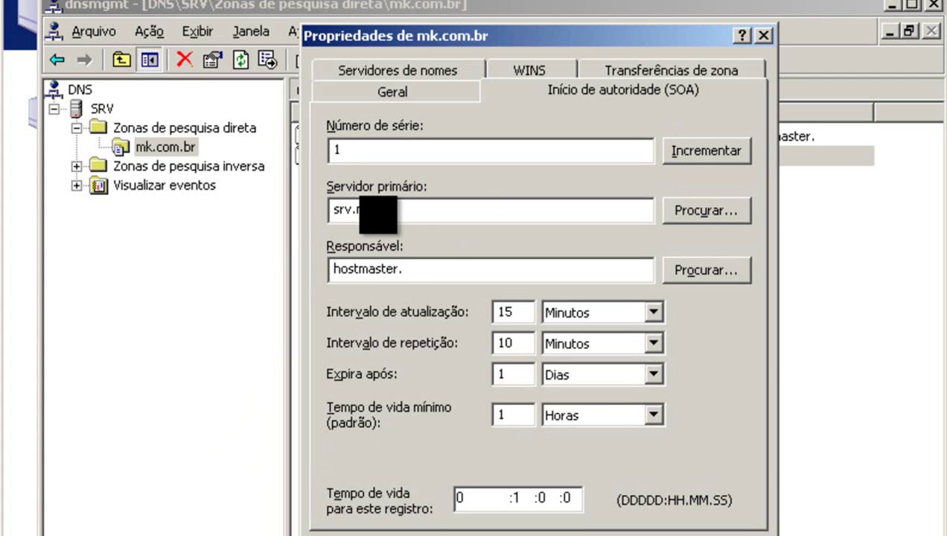
pyautogui.write('k.com.br.')
pyautogui.moveTo(455, 210); pyautogui.dragTo(359, 216)
pyautogui.hotkey('ctrl', 'c')
pyautogui.rightClick(381, 214)
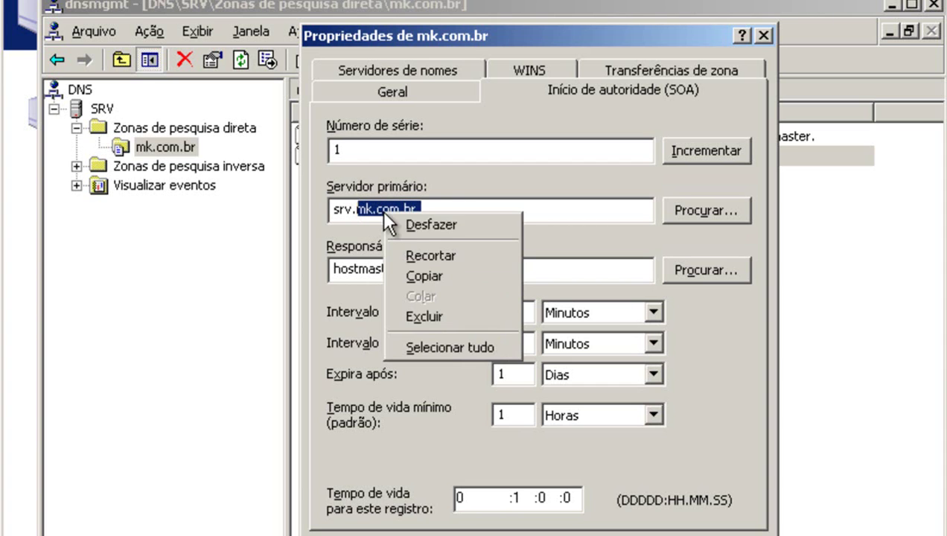
pyautogui.click(418, 276)
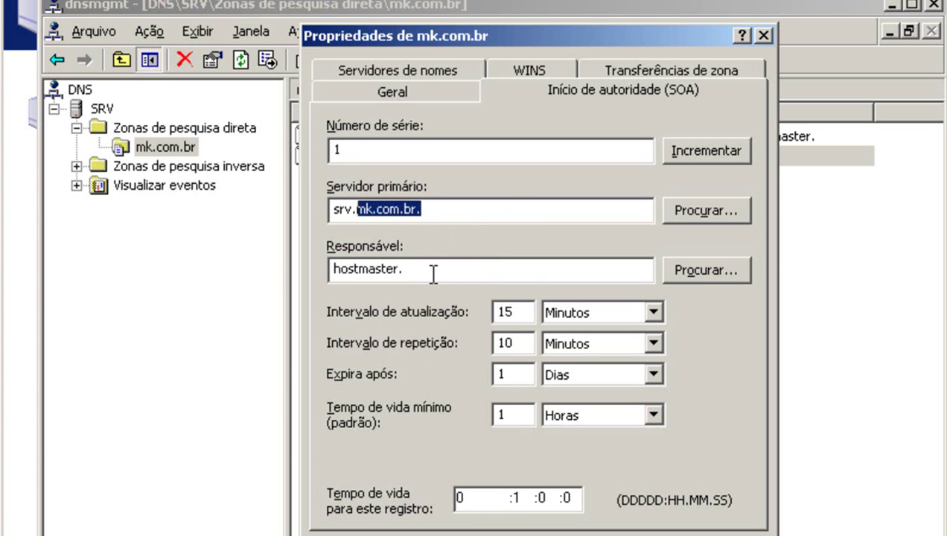
# Set the responsible person to hostmaster.mk.com.br. and apply the SOA settings.
pyautogui.click(425, 268)
pyautogui.rightClick(426, 268)
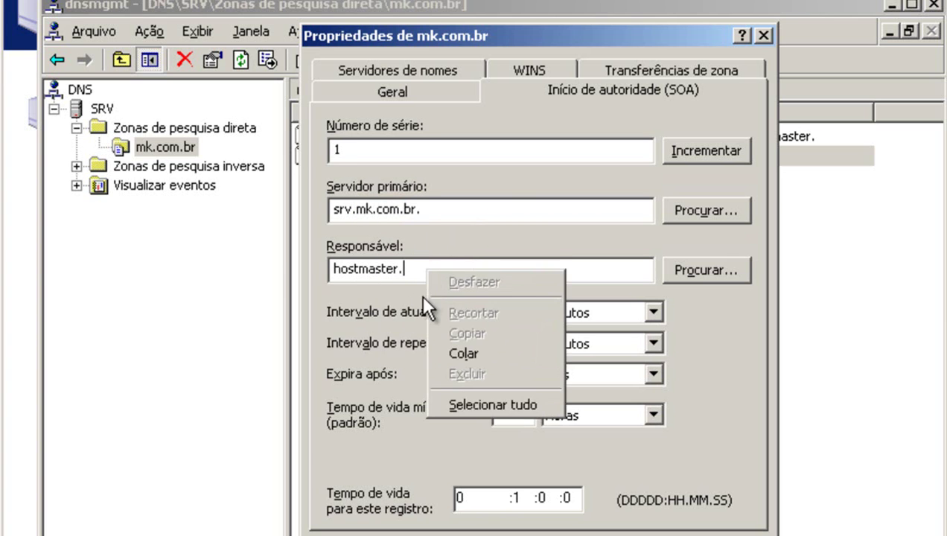
pyautogui.click(466, 353)
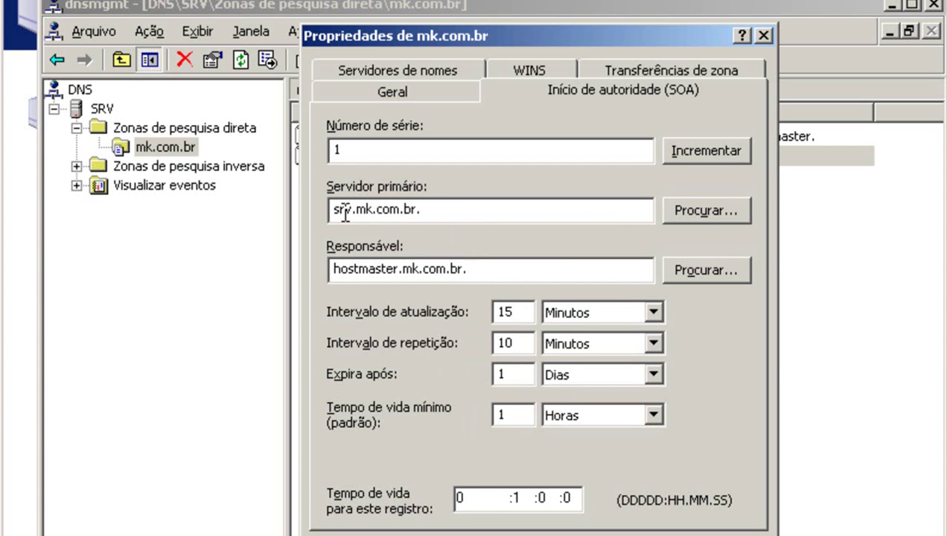
pyautogui.click(441, 213)
pyautogui.moveTo(440, 213); pyautogui.dragTo(356, 215)
pyautogui.hotkey('ctrl', 'c')
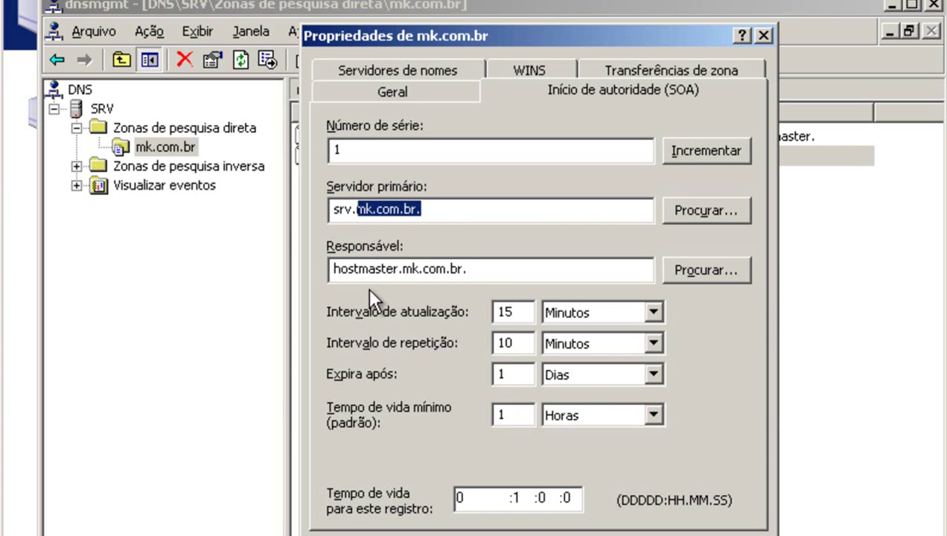
pyautogui.click(501, 269)
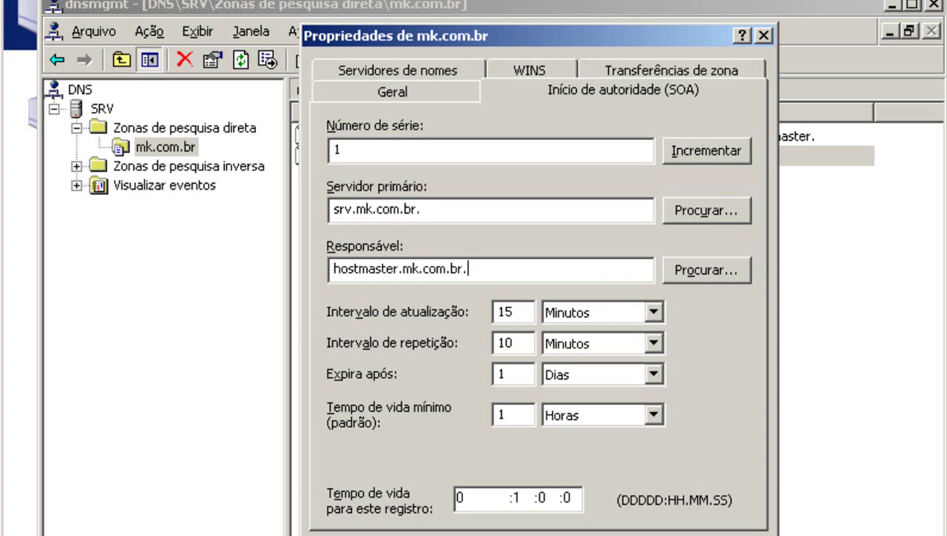
pyautogui.hotkey('alt', 'n')
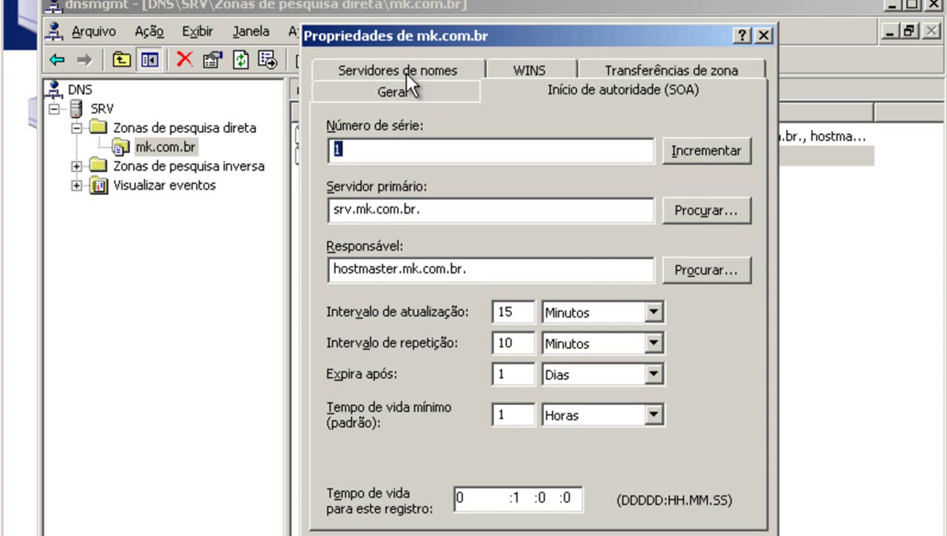
# Change the mk.com.br name server entry from srv. to srv.mk.com.br.
pyautogui.click(404, 71)
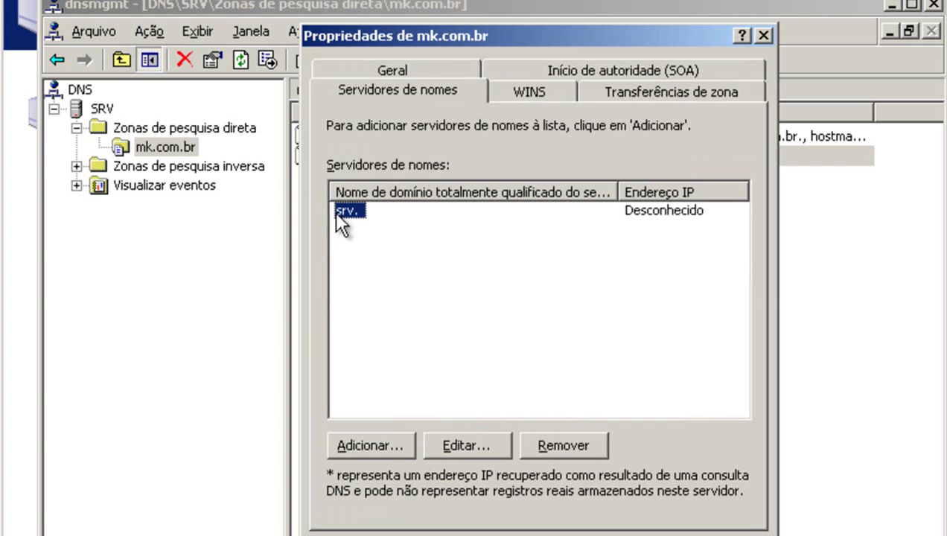
pyautogui.click(445, 447)
pyautogui.click(381, 174)
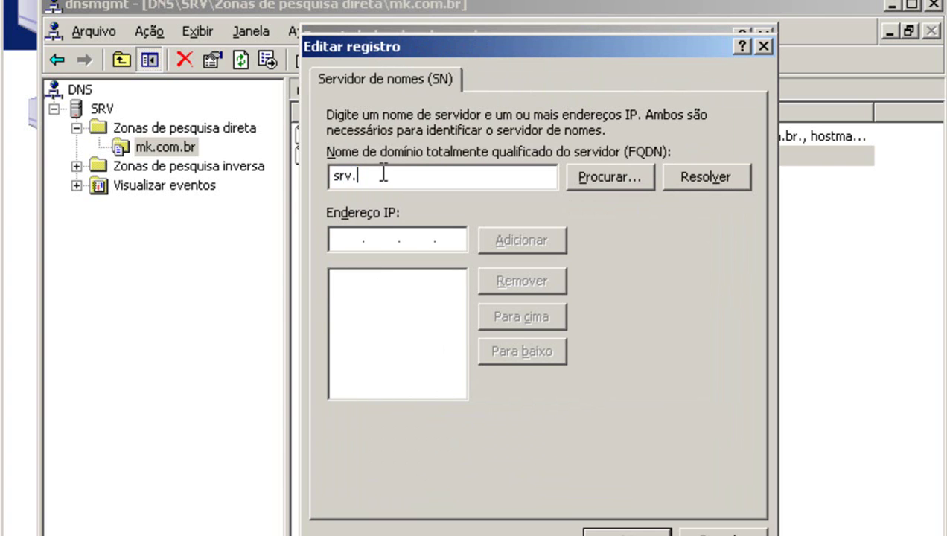
pyautogui.rightClick(382, 172)
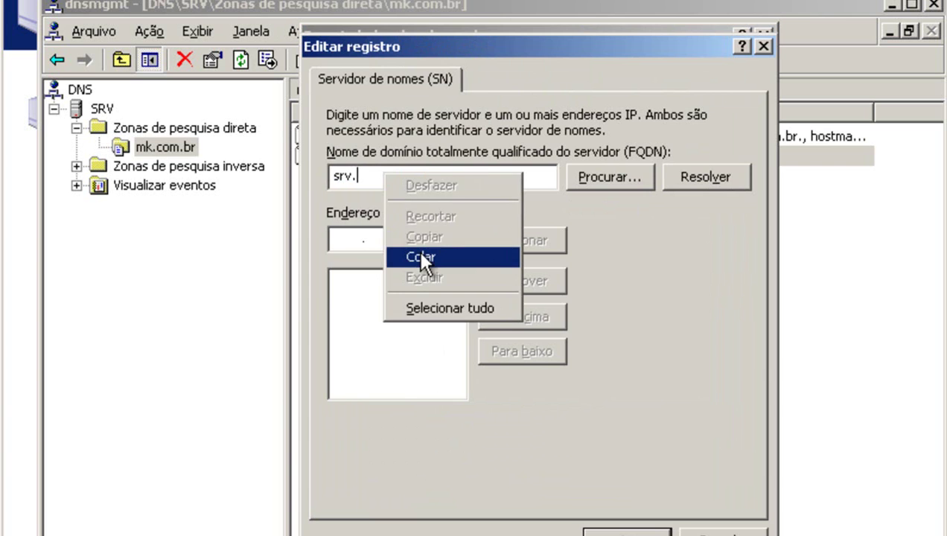
pyautogui.click(419, 254)
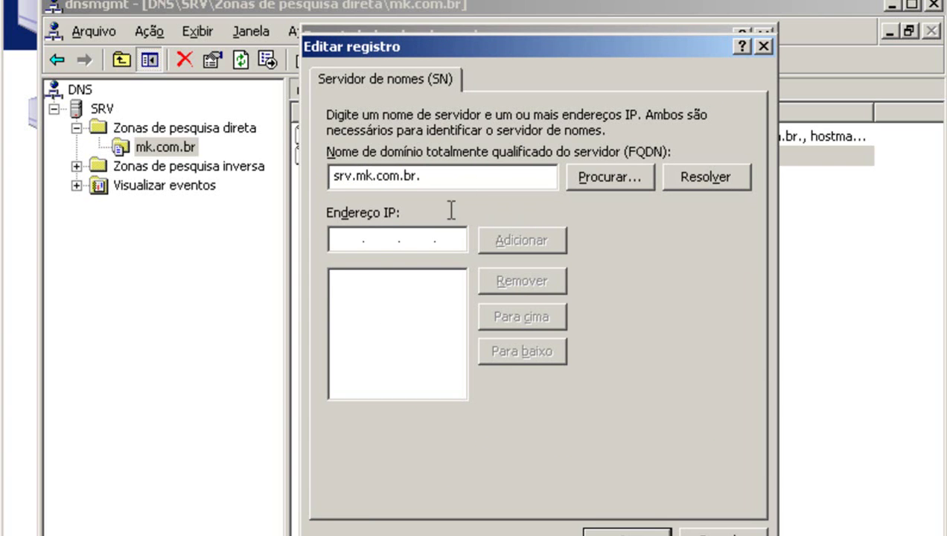
# Give the name server the IP address 192.168.0.1 and save the zone properties.
pyautogui.click(337, 244)
pyautogui.write('192 .168 .')
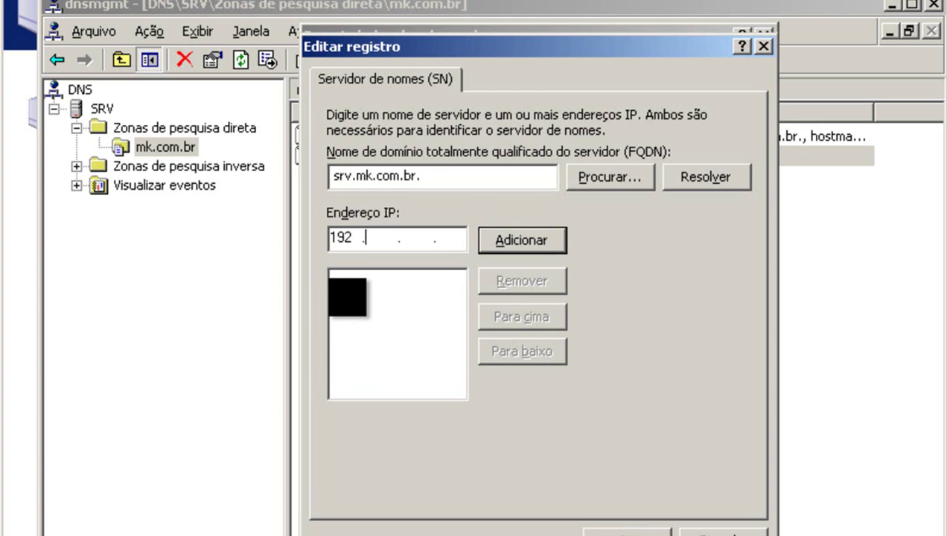
pyautogui.write('0 .1')
pyautogui.click(500, 248)
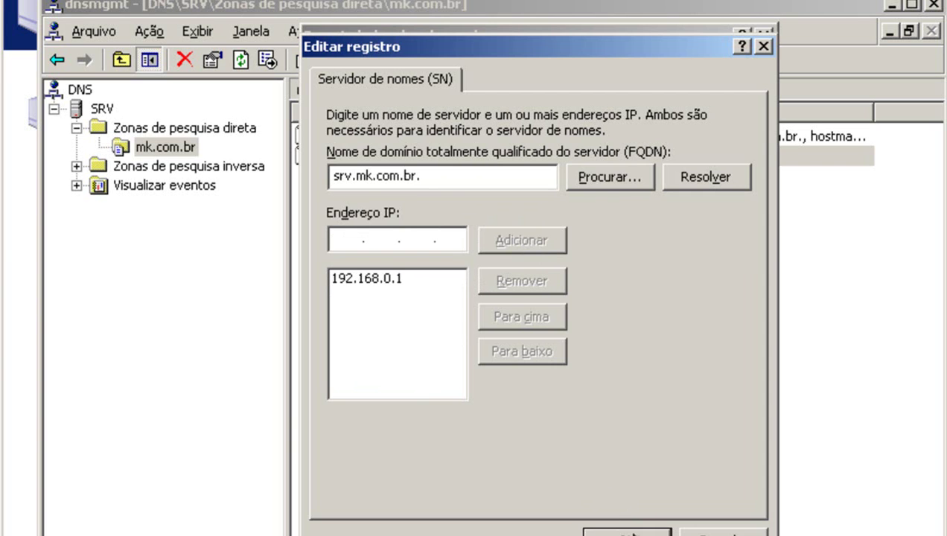
pyautogui.click(628, 534)
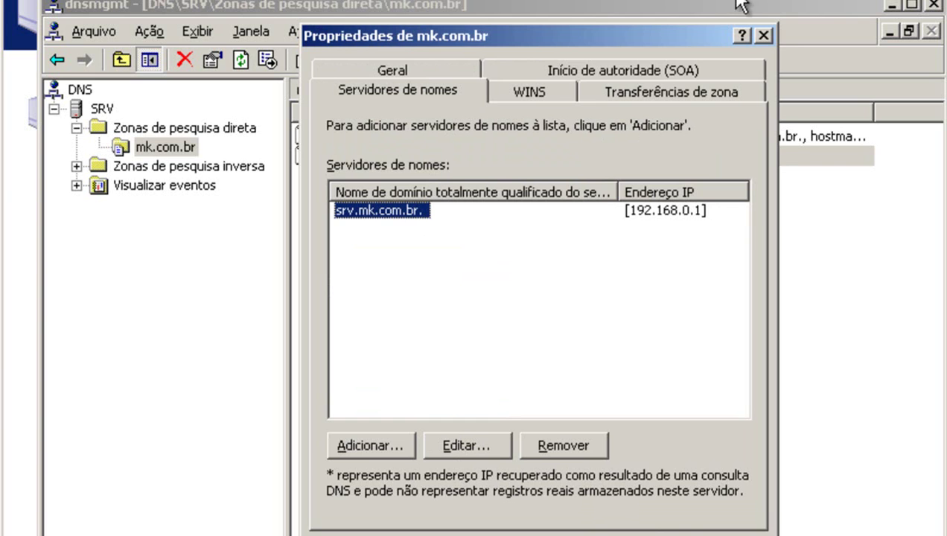
pyautogui.click(763, 35)
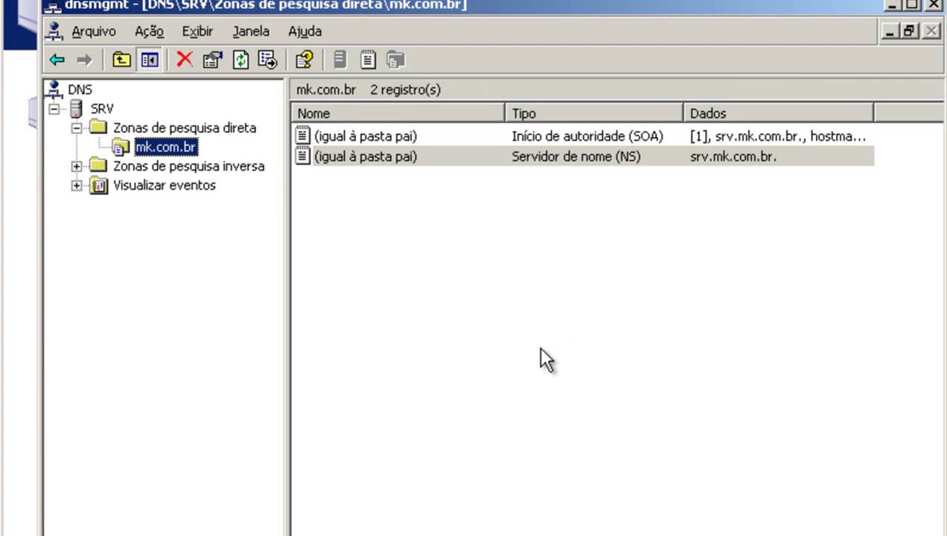
pyautogui.click(514, 316)
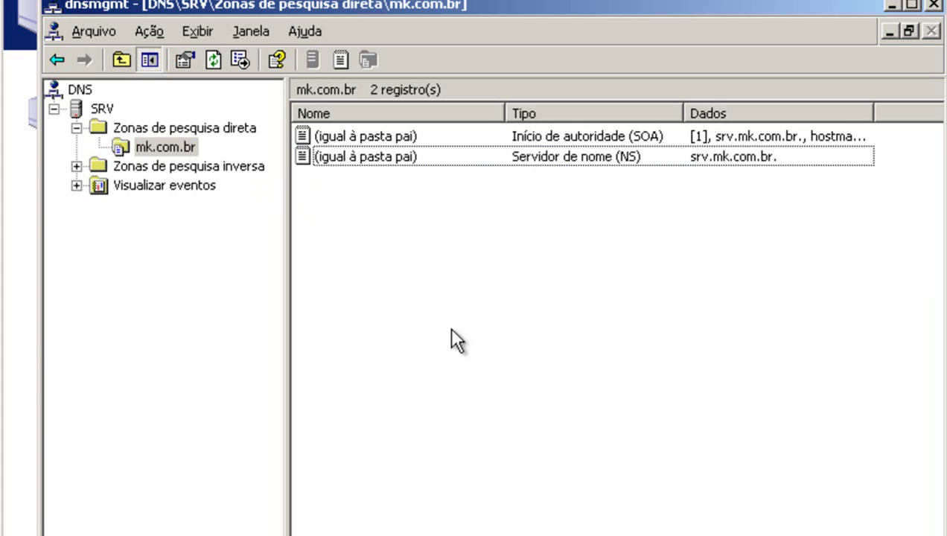
# Add a blank-name host (A) record in mk.com.br pointing to 192.168.0.1.
pyautogui.rightClick(329, 183)
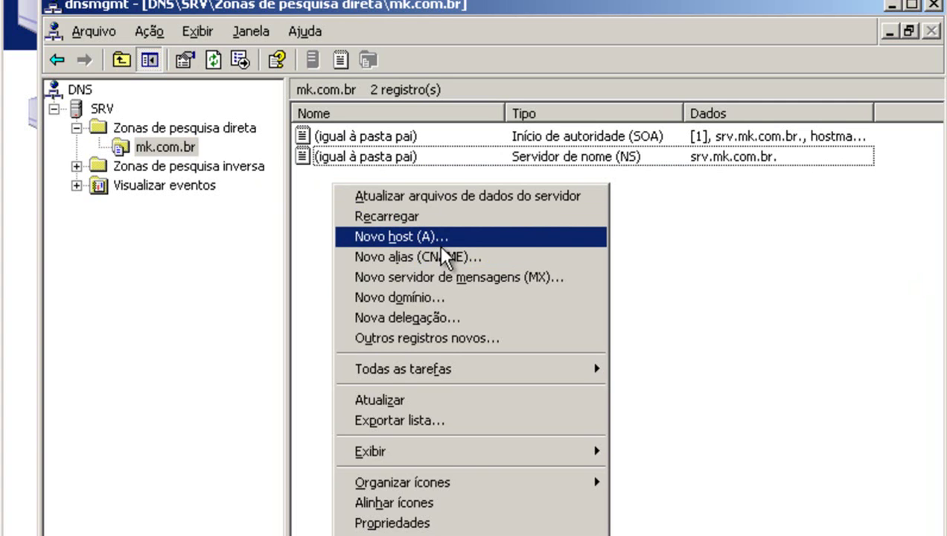
pyautogui.click(434, 237)
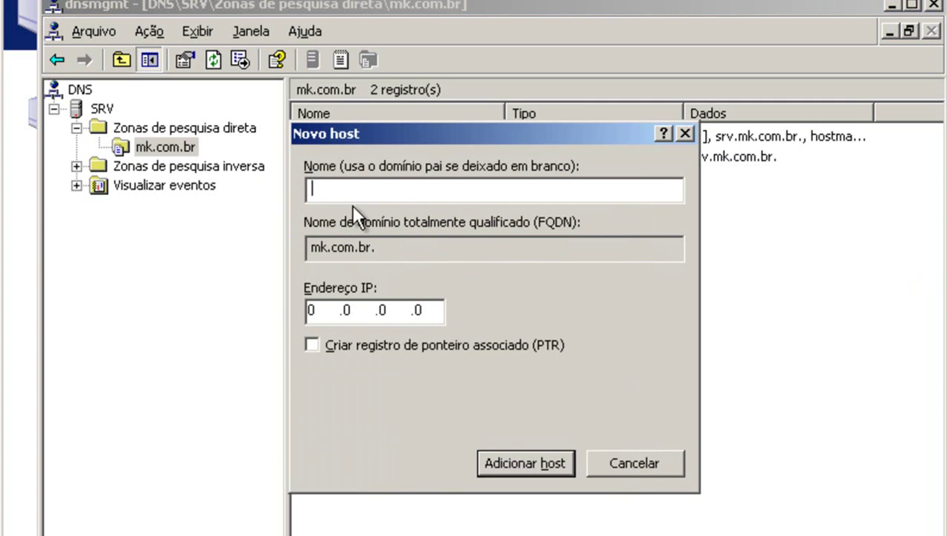
pyautogui.click(427, 313)
pyautogui.press('BackSpace')
pyautogui.press('BackSpace')
pyautogui.press('BackSpace')
pyautogui.press('BackSpace')
pyautogui.write('192 .')
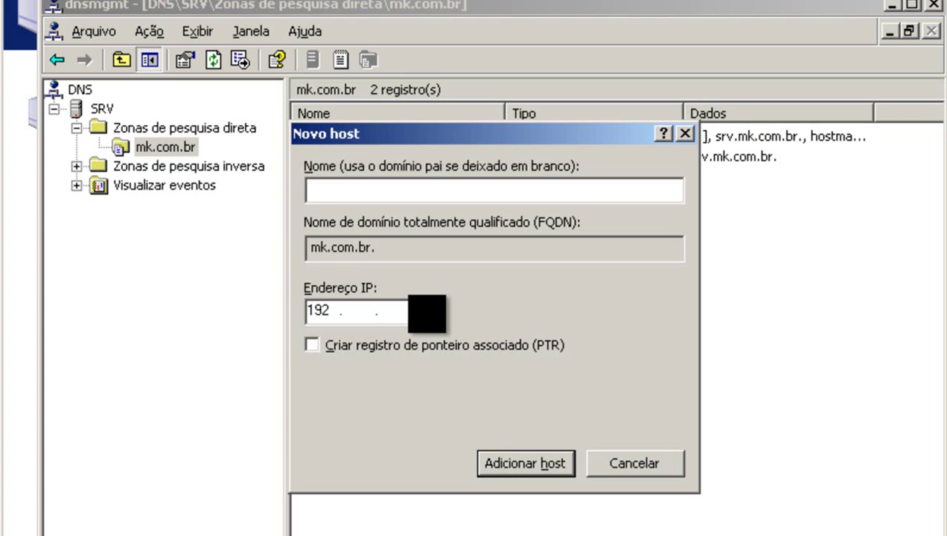
pyautogui.write('168 .0 .1')
pyautogui.click(503, 471)
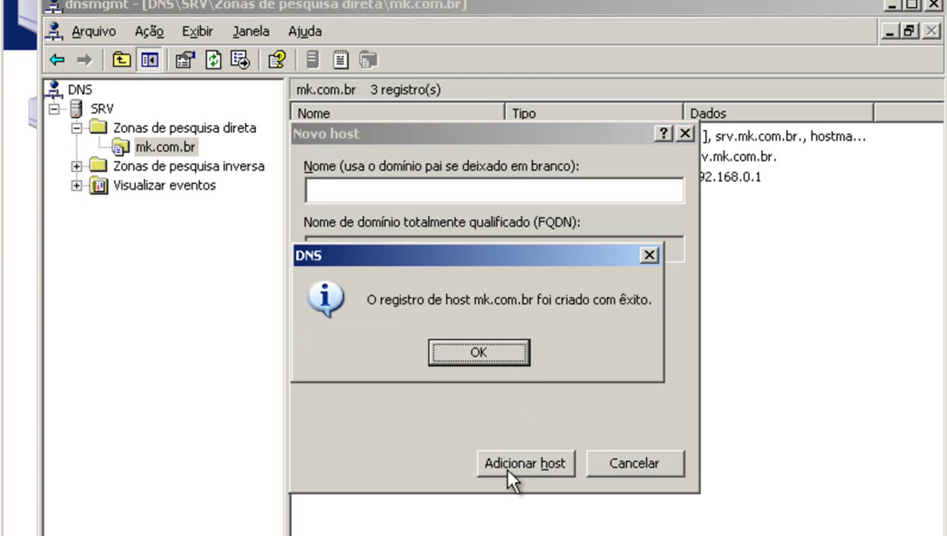
pyautogui.click(491, 350)
pyautogui.click(638, 460)
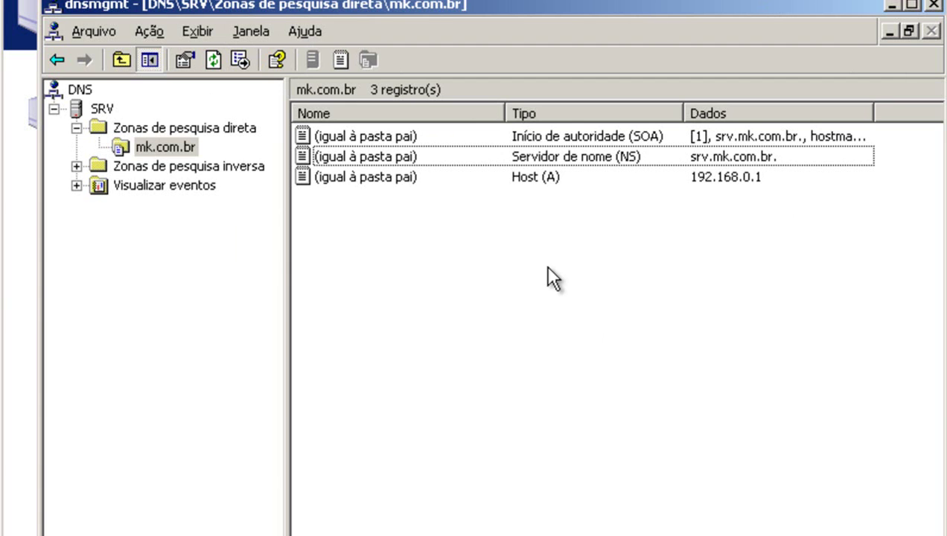
pyautogui.rightClick(177, 144)
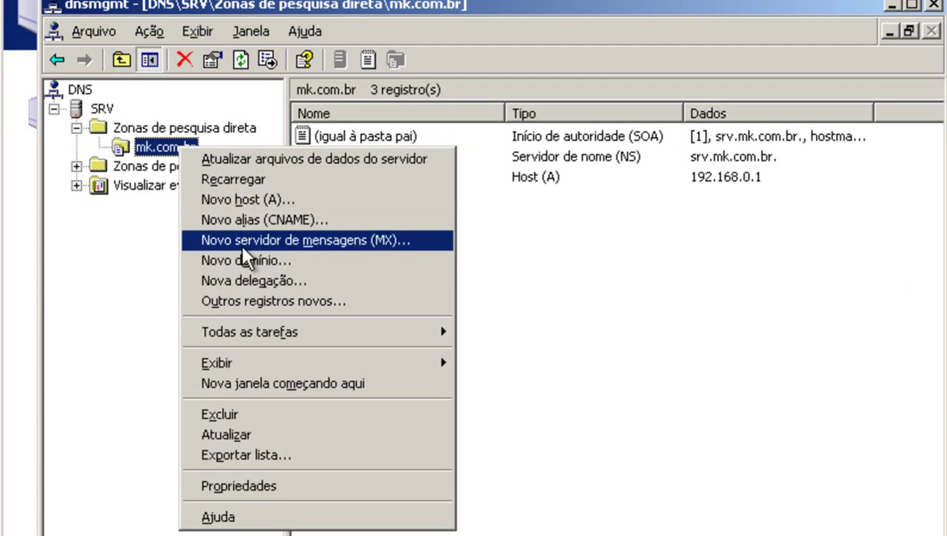
# Start a www alias (CNAME) record and pick the mk.com.br host as target.
pyautogui.click(317, 219)
pyautogui.moveTo(461, 55); pyautogui.dragTo(567, 60)
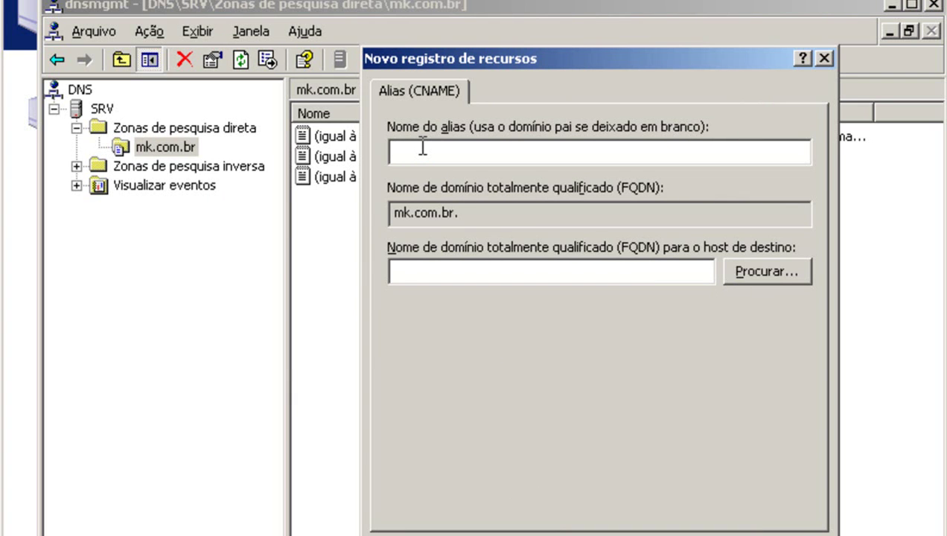
pyautogui.write('www')
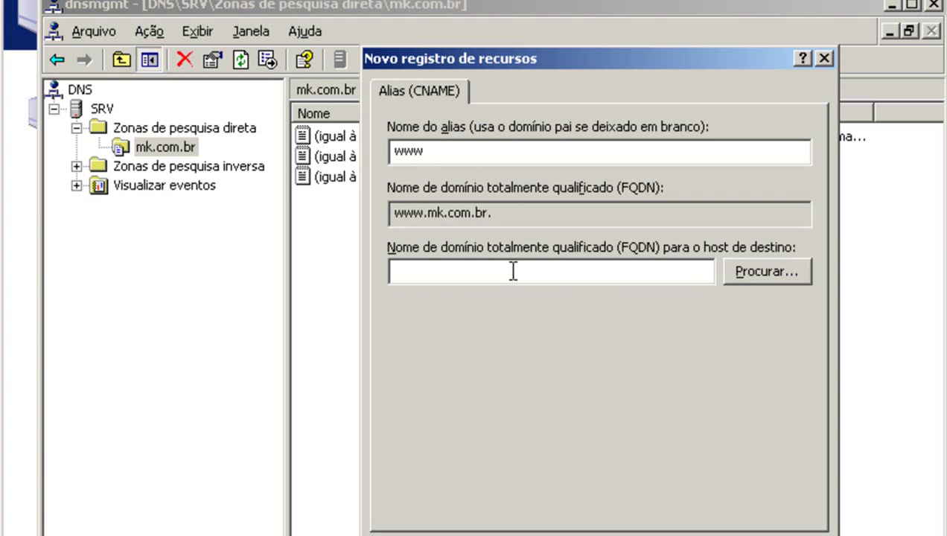
pyautogui.click(767, 272)
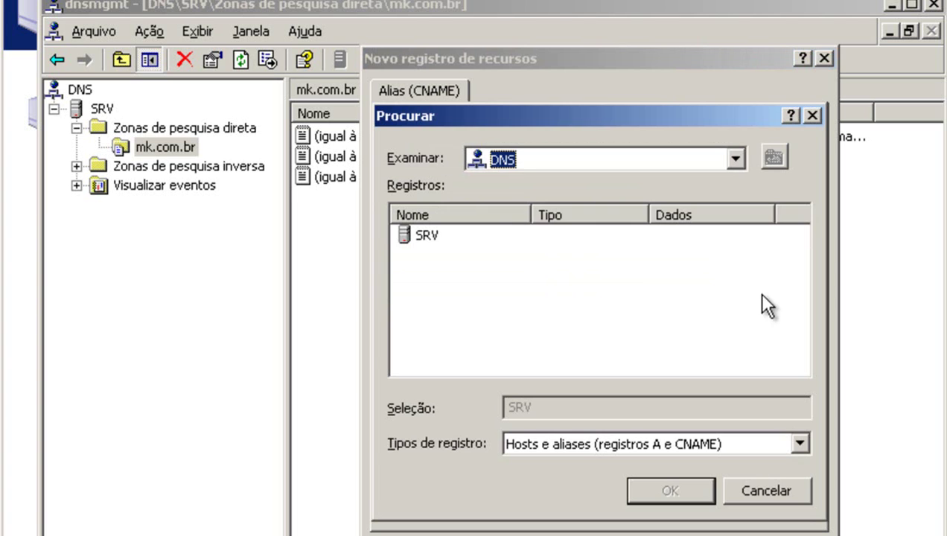
pyautogui.doubleClick(424, 237)
pyautogui.doubleClick(427, 238)
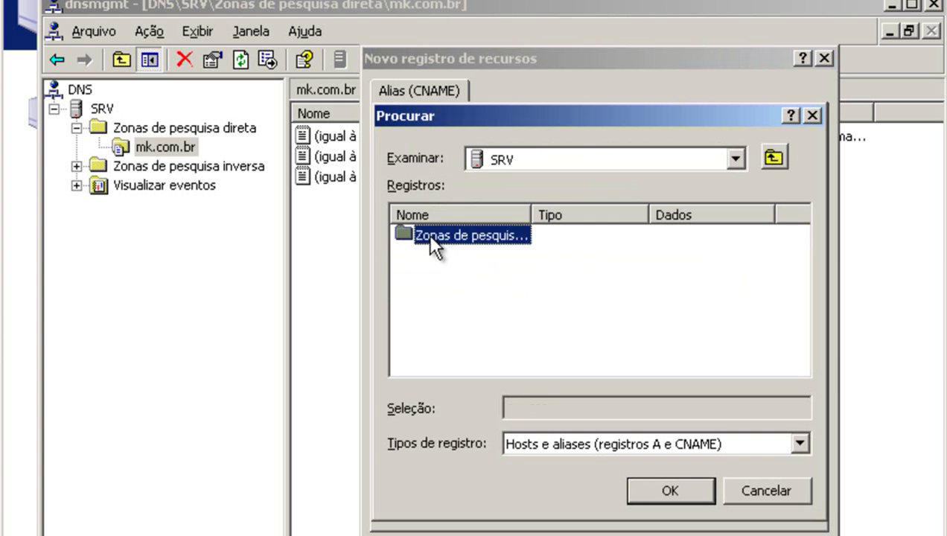
pyautogui.doubleClick(452, 235)
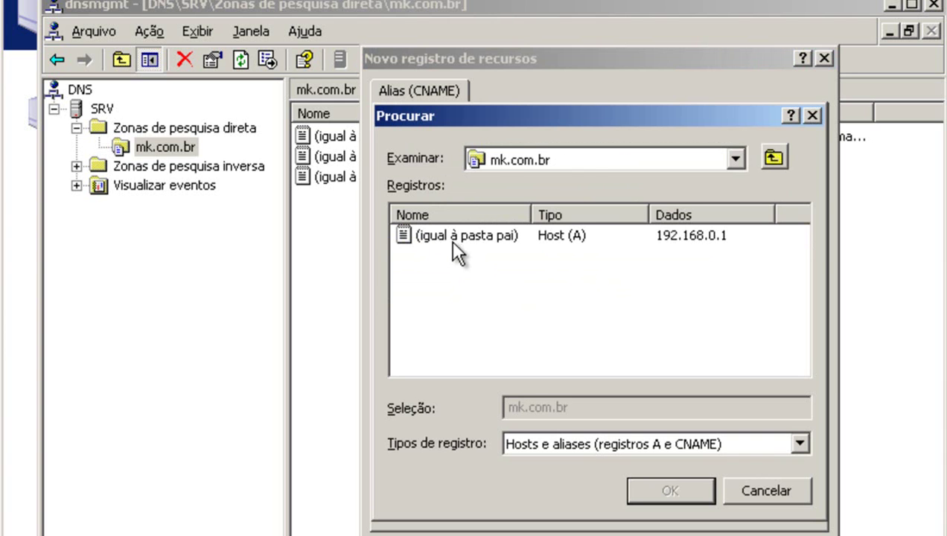
pyautogui.doubleClick(456, 235)
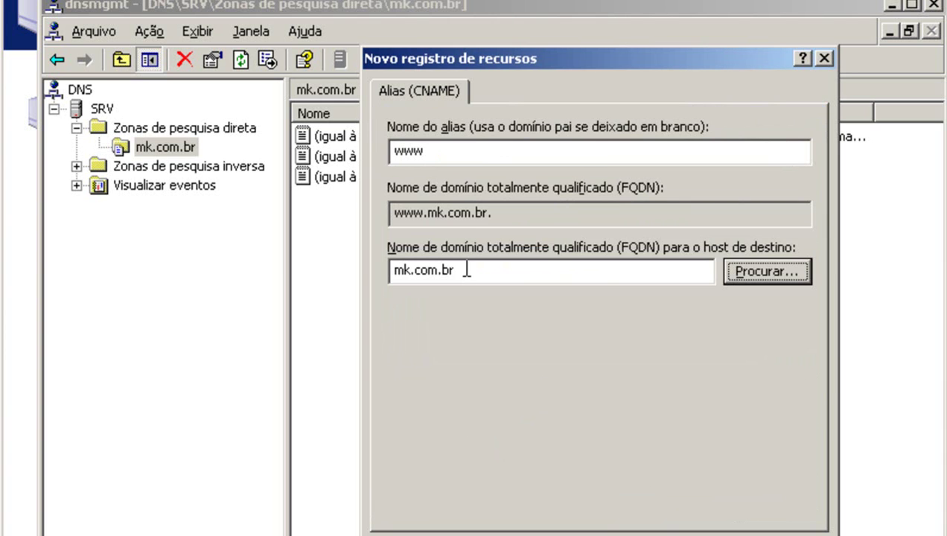
# Change the alias target to srv.mk.com.br and save the www record.
pyautogui.click(393, 269)
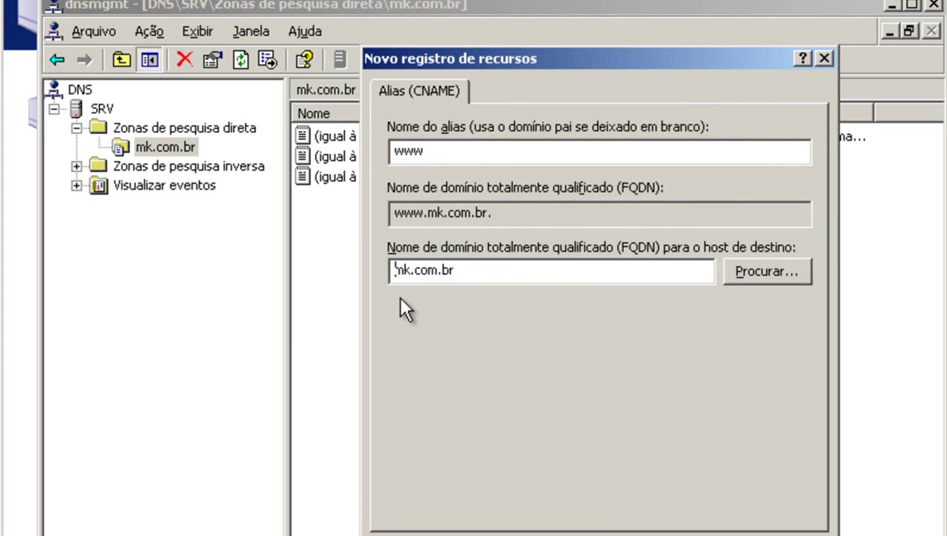
pyautogui.write('srv')
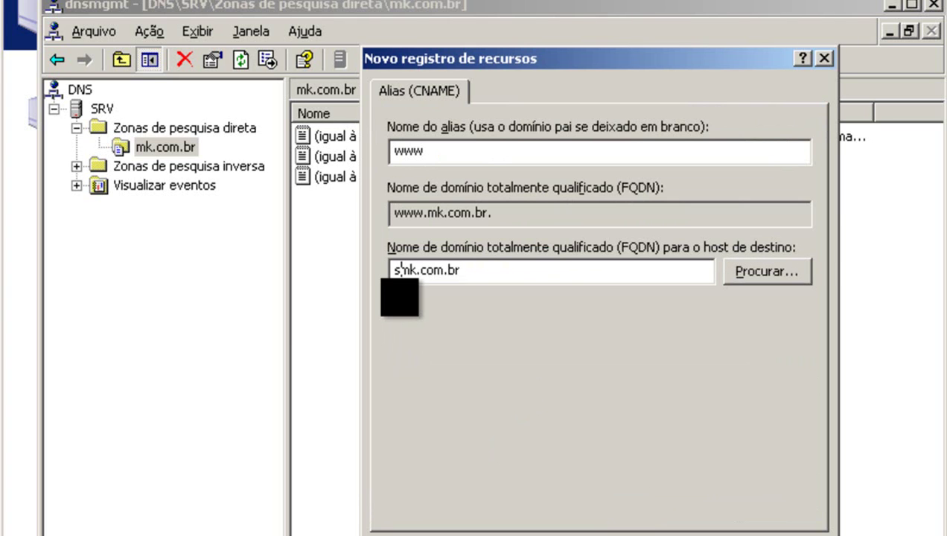
pyautogui.write('.')
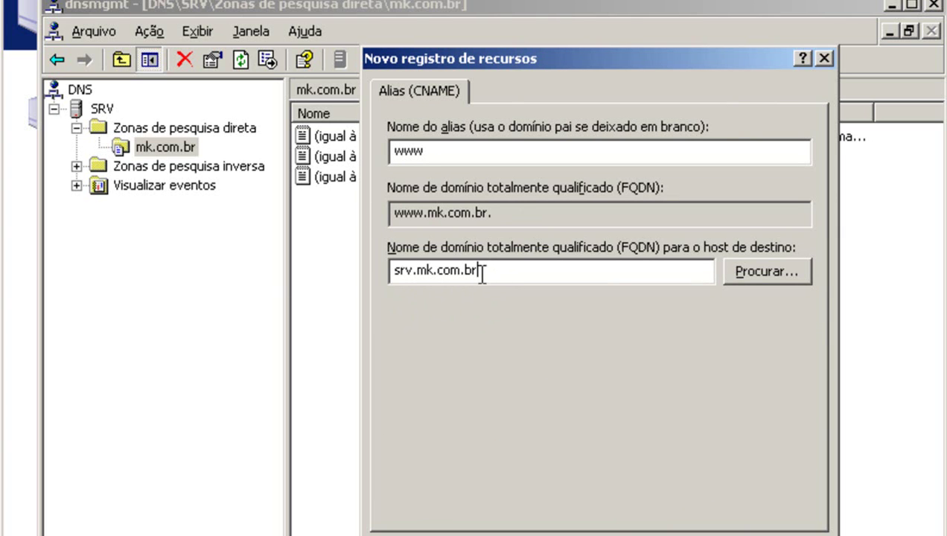
pyautogui.press('Return')
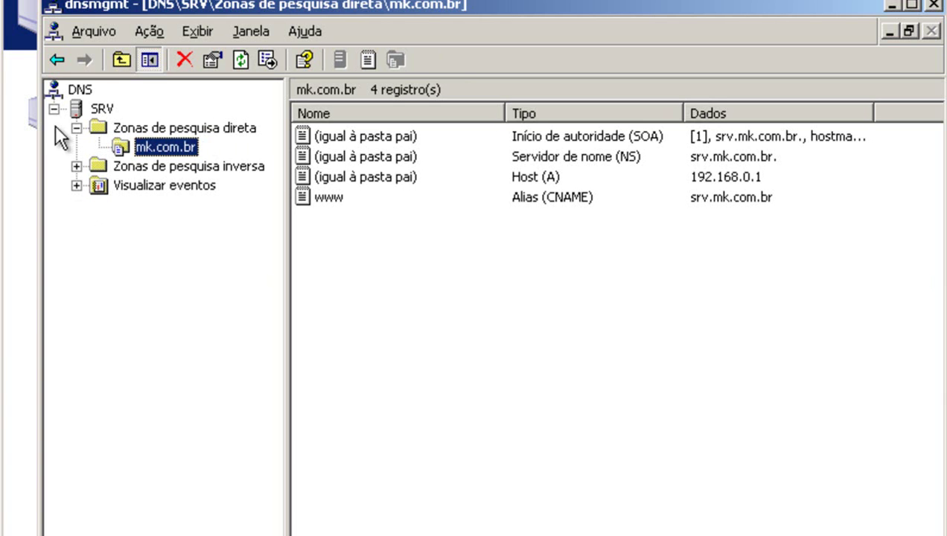
pyautogui.click(75, 127)
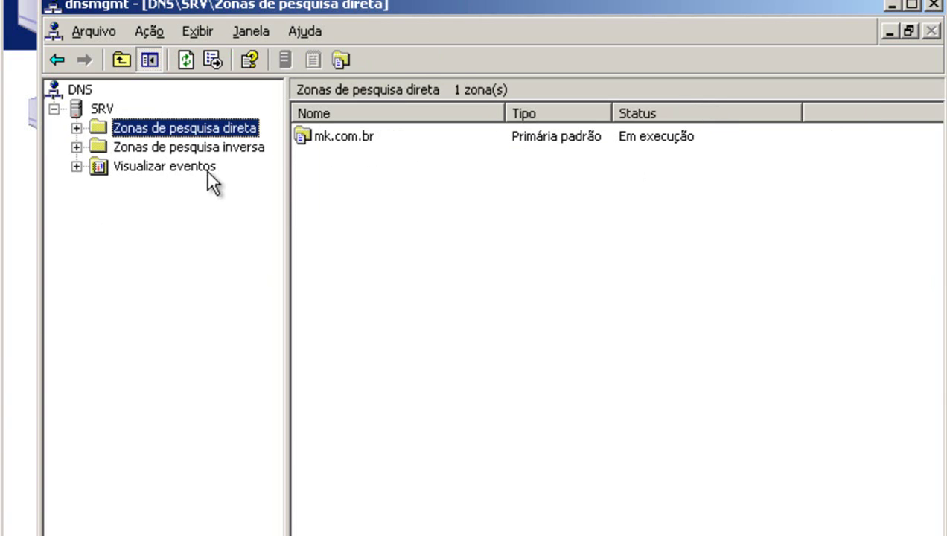
# Launch the New Zone wizard on the reverse lookup zones folder.
pyautogui.click(79, 147)
pyautogui.rightClick(195, 135)
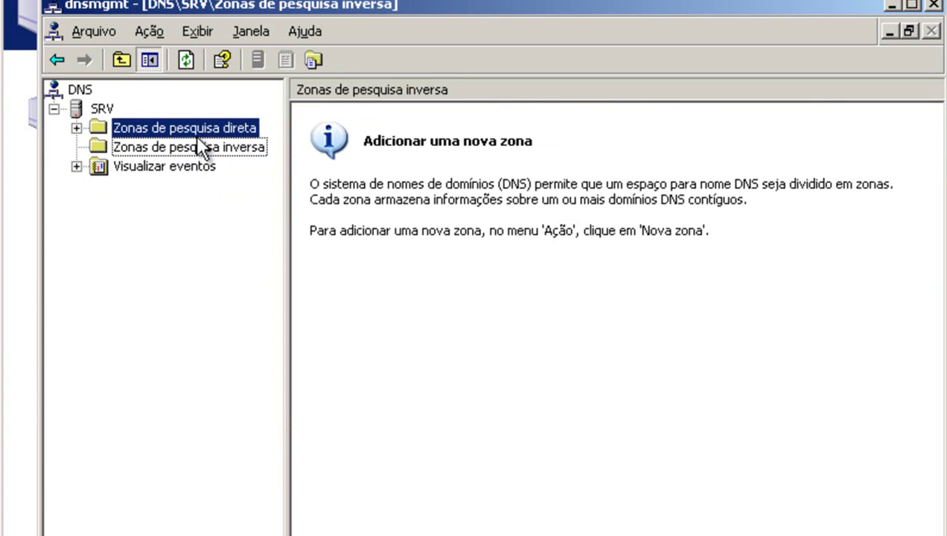
pyautogui.click(156, 145)
pyautogui.rightClick(157, 148)
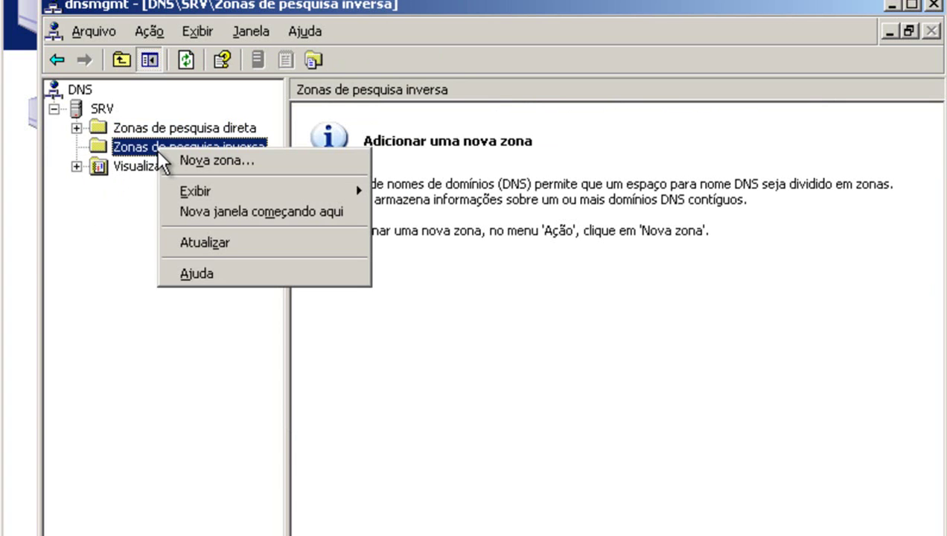
pyautogui.click(236, 163)
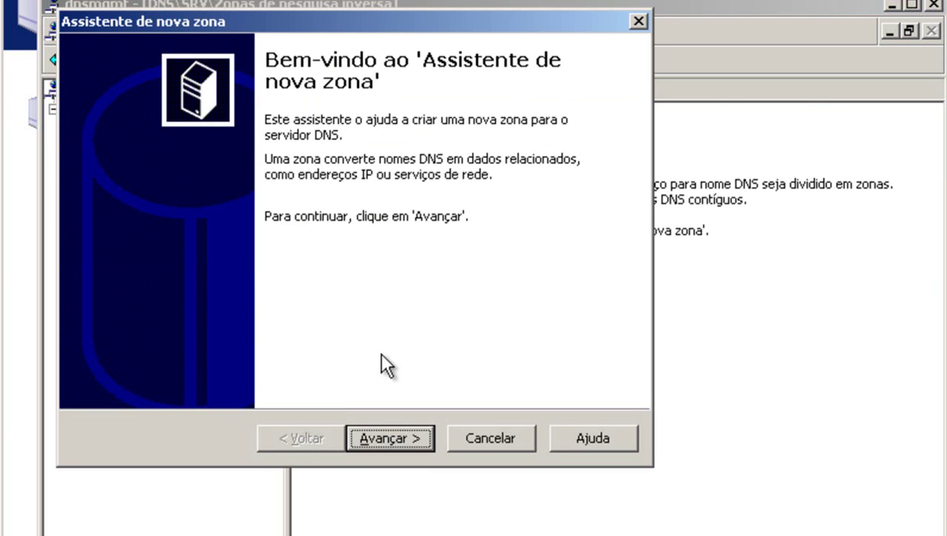
# Keep the primary zone type and enter network ID 192.168.0.
pyautogui.click(390, 438)
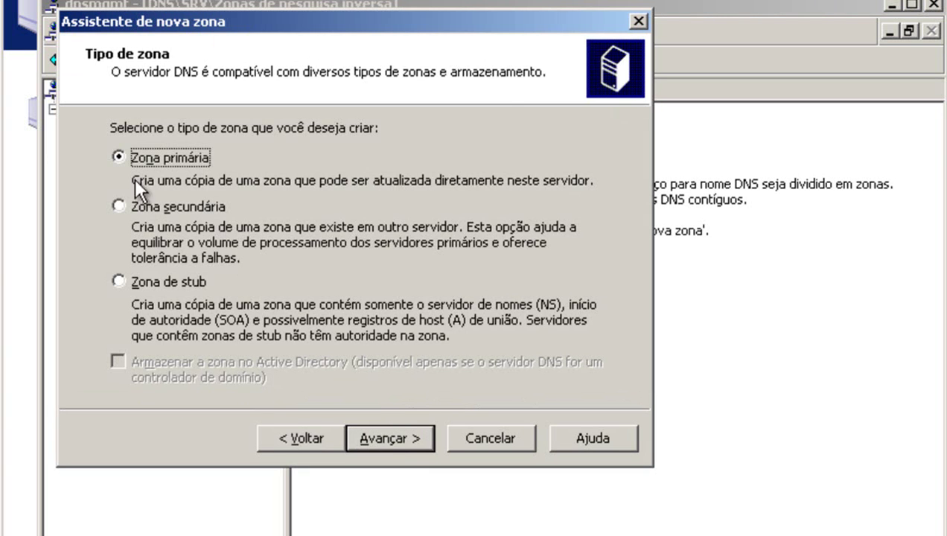
pyautogui.click(372, 432)
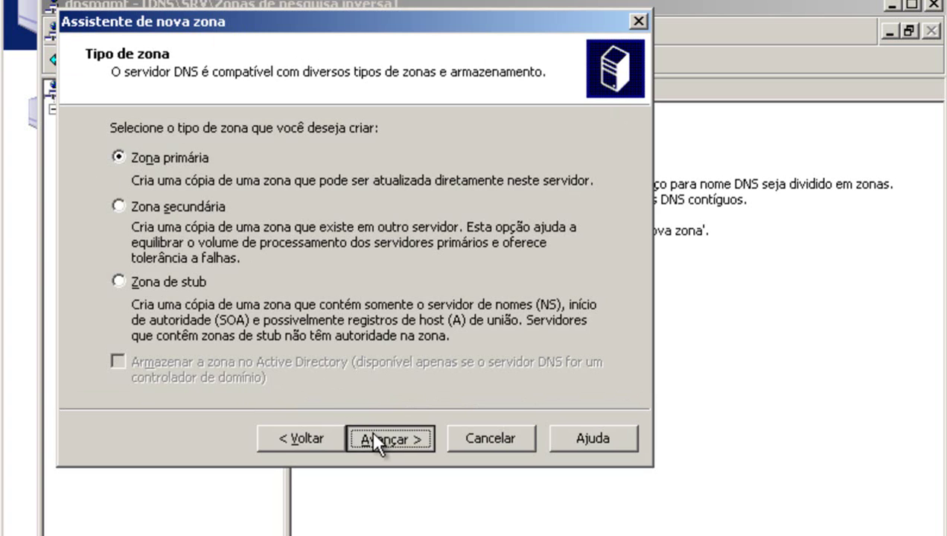
pyautogui.click(118, 187)
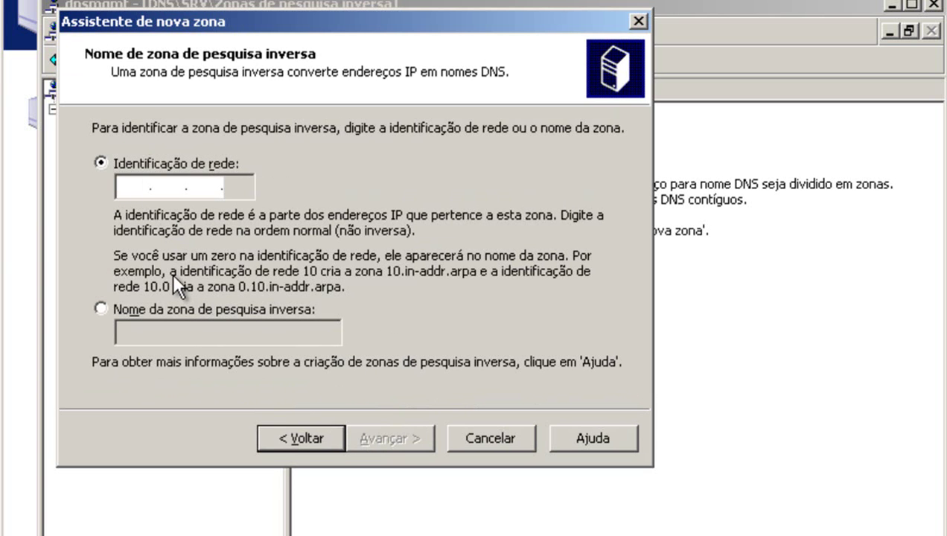
pyautogui.write('192 .168 .0 .')
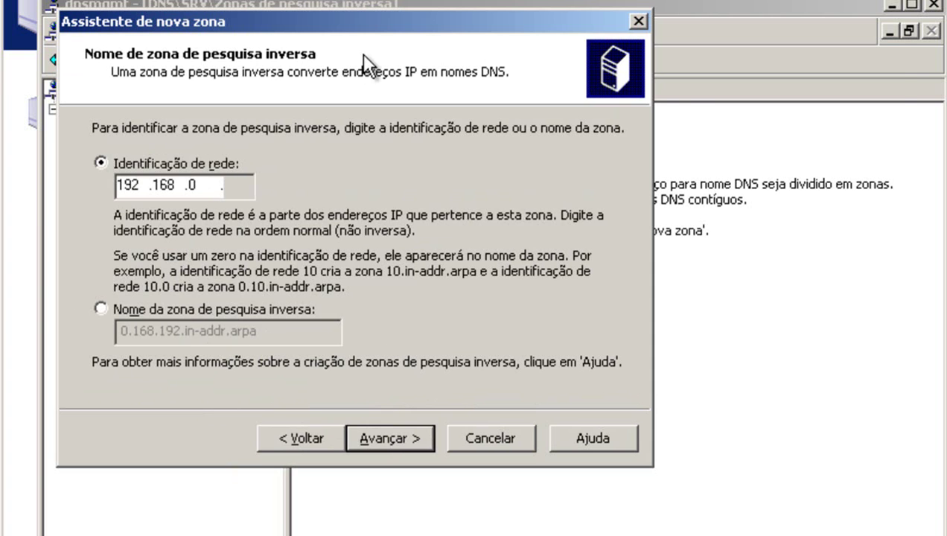
pyautogui.moveTo(397, 21); pyautogui.dragTo(647, 38)
# Keep zone file 0.168.192.in-addr.arpa.dns, allow secure and nonsecure dynamic updates, and finish the wizard.
pyautogui.click(647, 453)
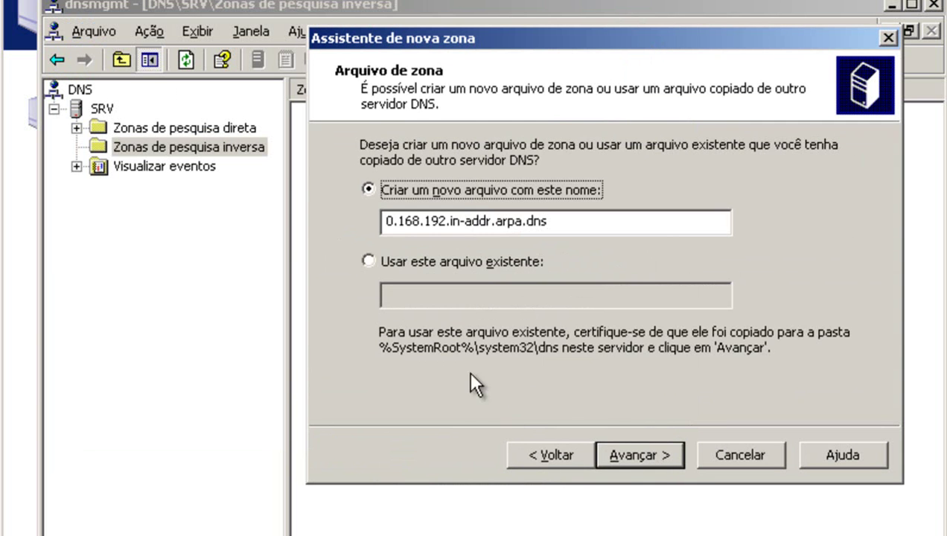
pyautogui.moveTo(550, 222); pyautogui.dragTo(355, 184)
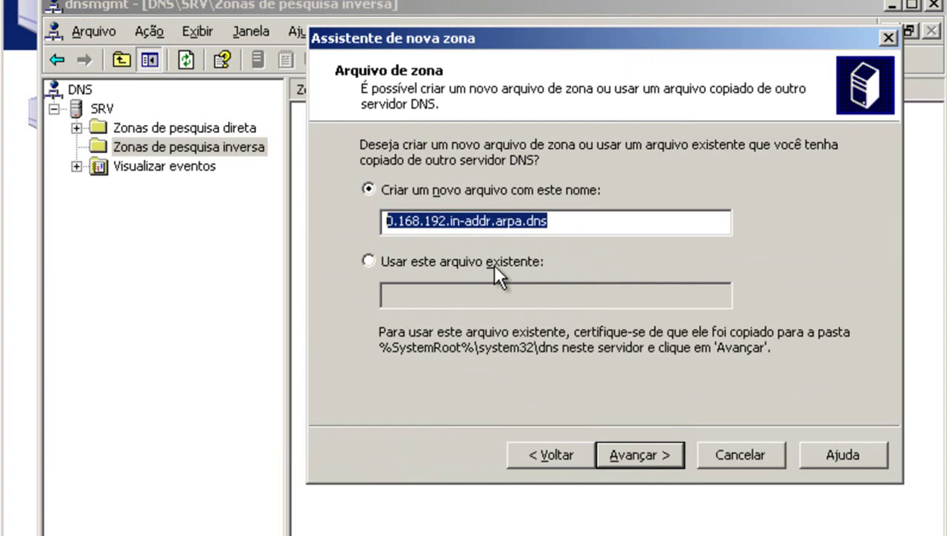
pyautogui.click(559, 225)
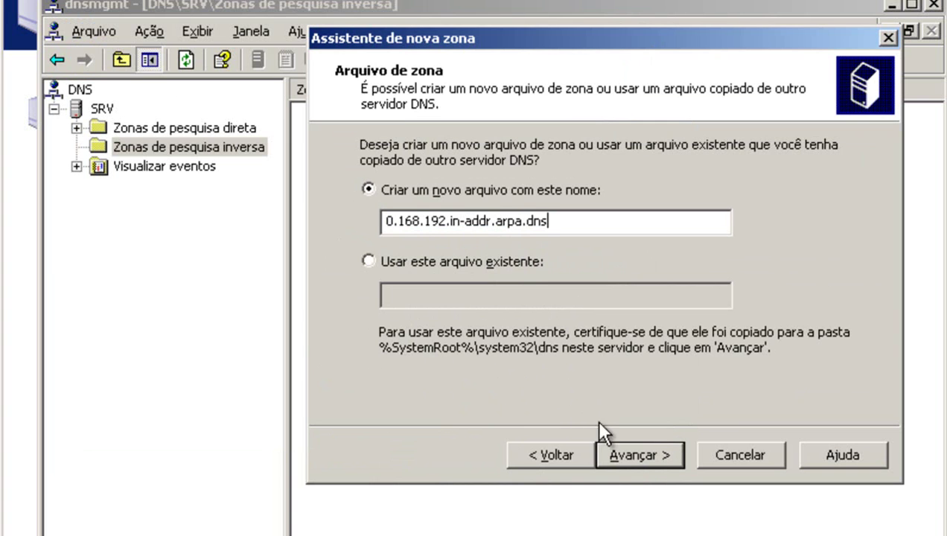
pyautogui.click(641, 455)
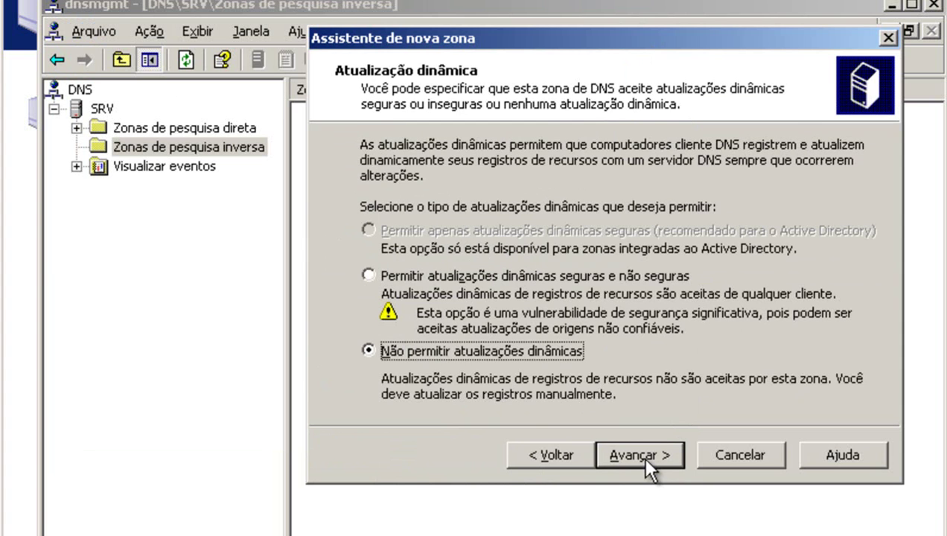
pyautogui.click(421, 282)
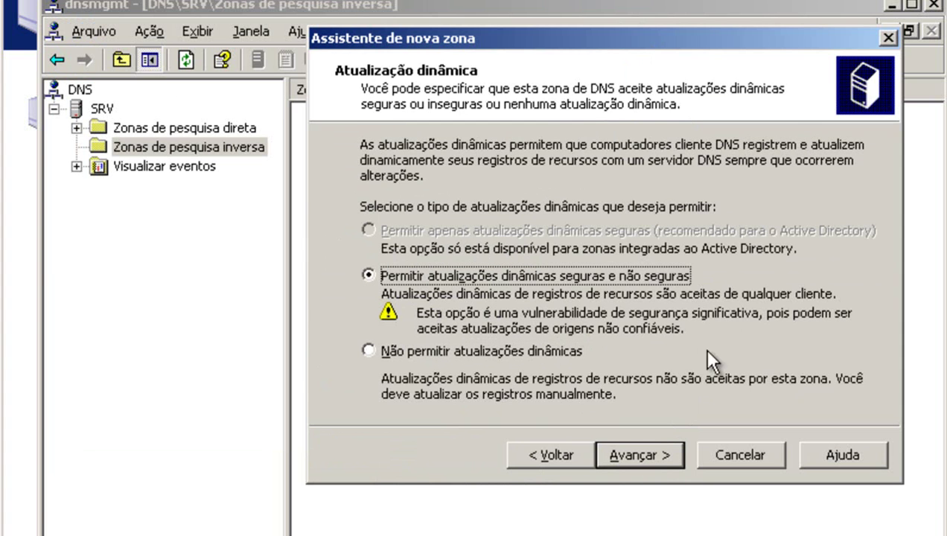
pyautogui.click(637, 451)
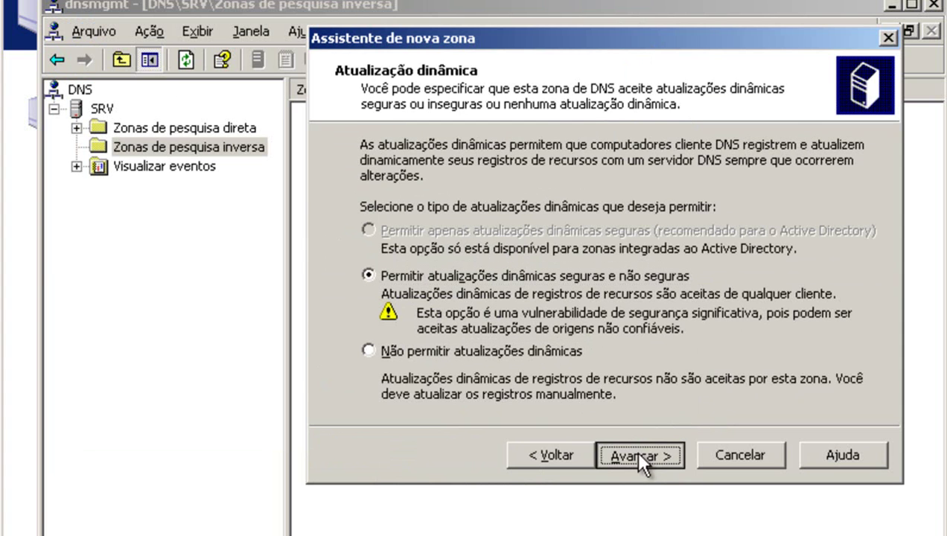
pyautogui.click(634, 448)
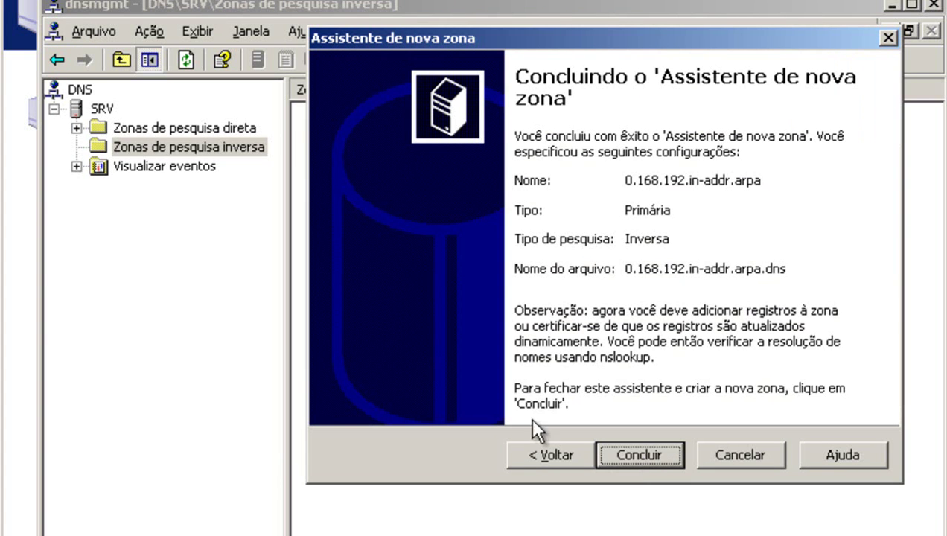
pyautogui.click(650, 453)
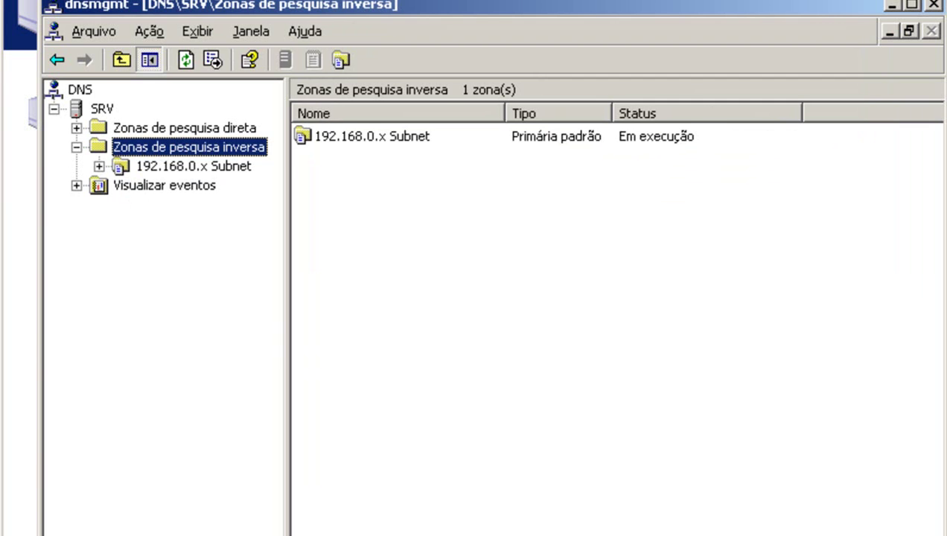
pyautogui.click(192, 166)
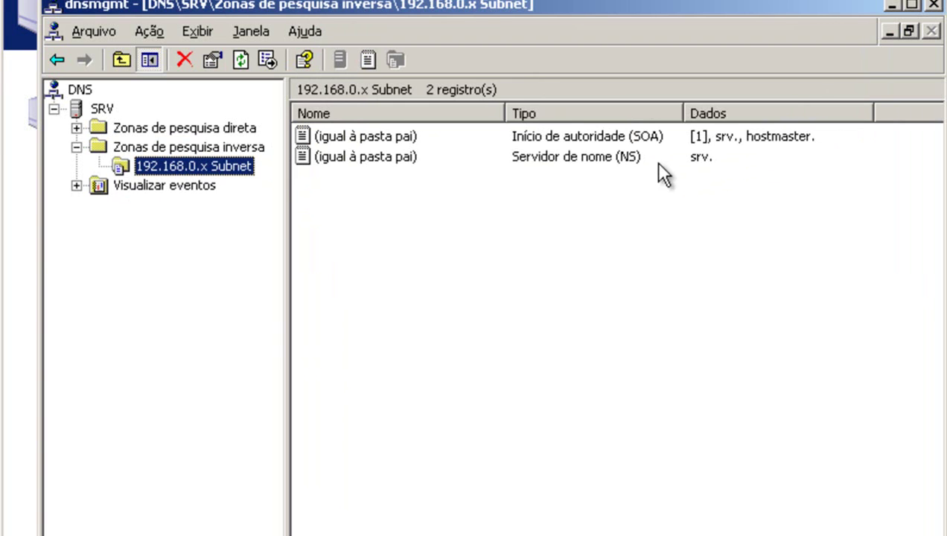
# Set the reverse zone's SOA primary server to srv.mk.com.br.
pyautogui.rightClick(197, 162)
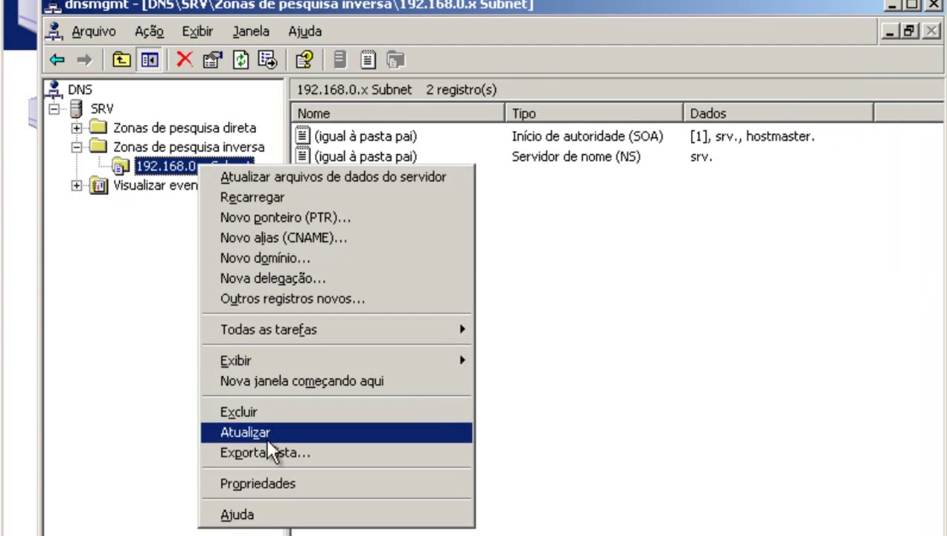
pyautogui.click(272, 482)
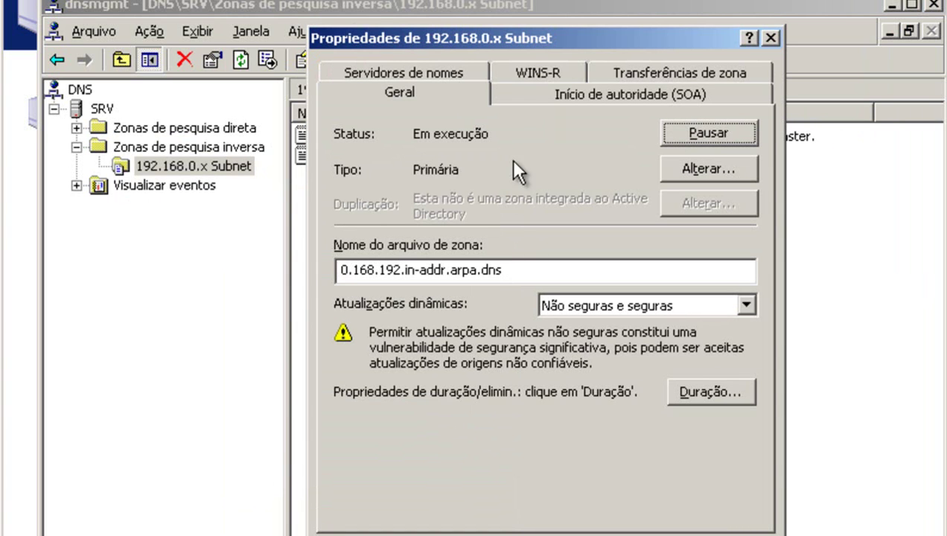
pyautogui.click(554, 92)
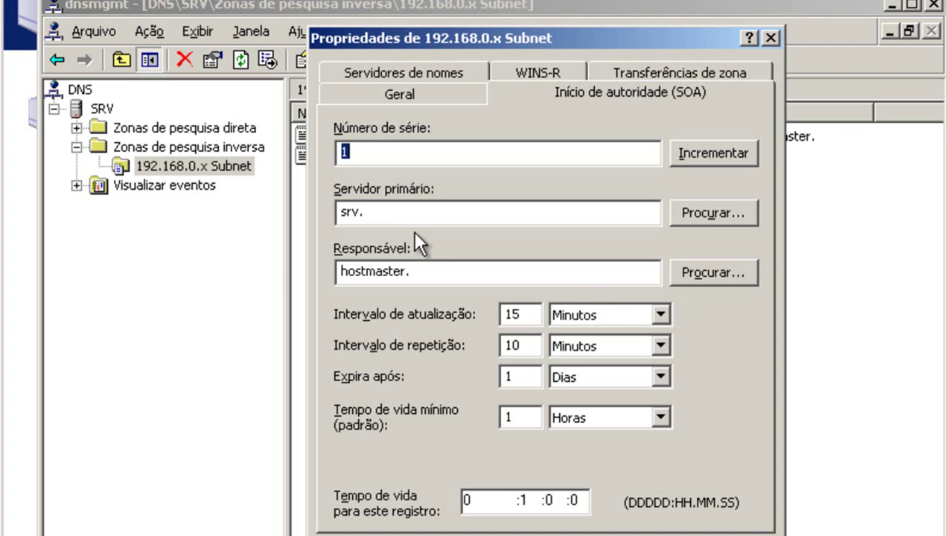
pyautogui.click(399, 213)
pyautogui.rightClick(379, 214)
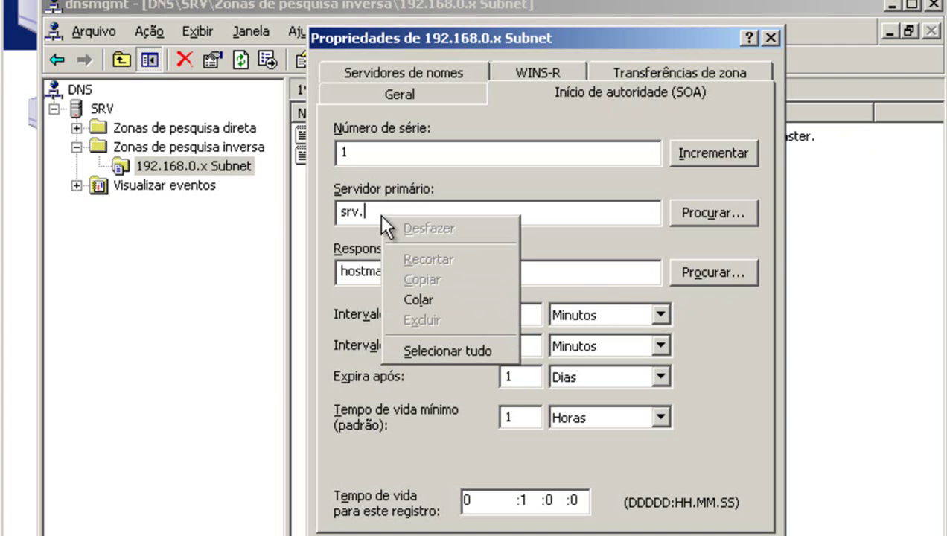
pyautogui.click(430, 298)
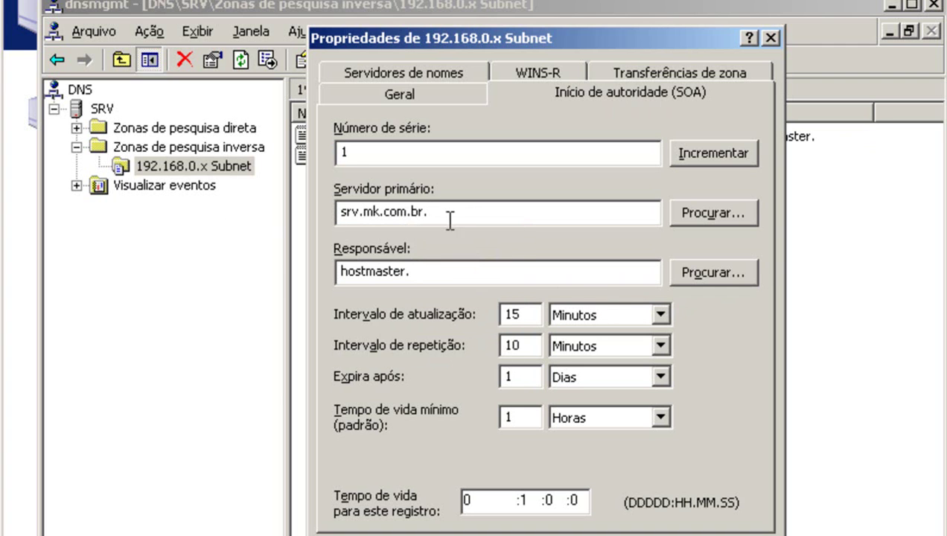
# Set the responsible person to hostmaster.mk.com.br. and apply the SOA changes.
pyautogui.click(429, 271)
pyautogui.moveTo(421, 272); pyautogui.dragTo(246, 276)
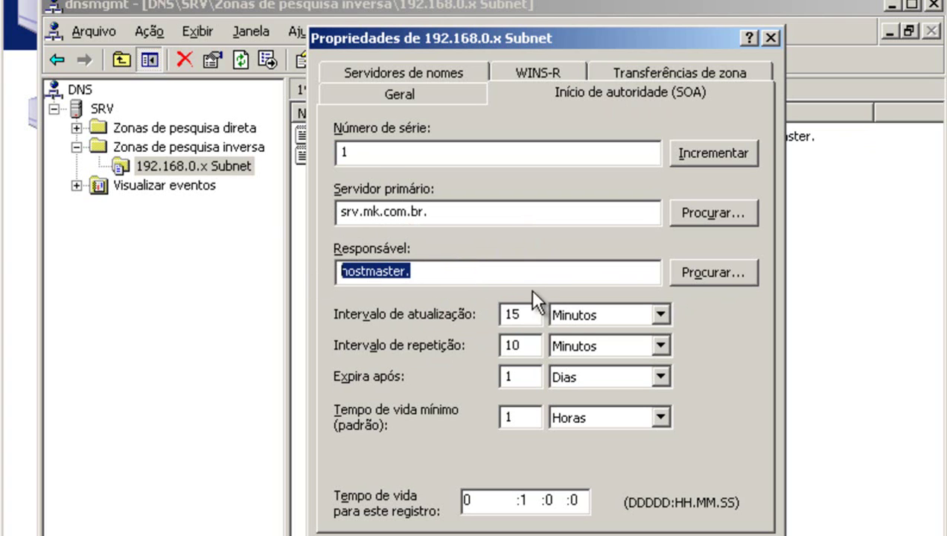
pyautogui.click(449, 275)
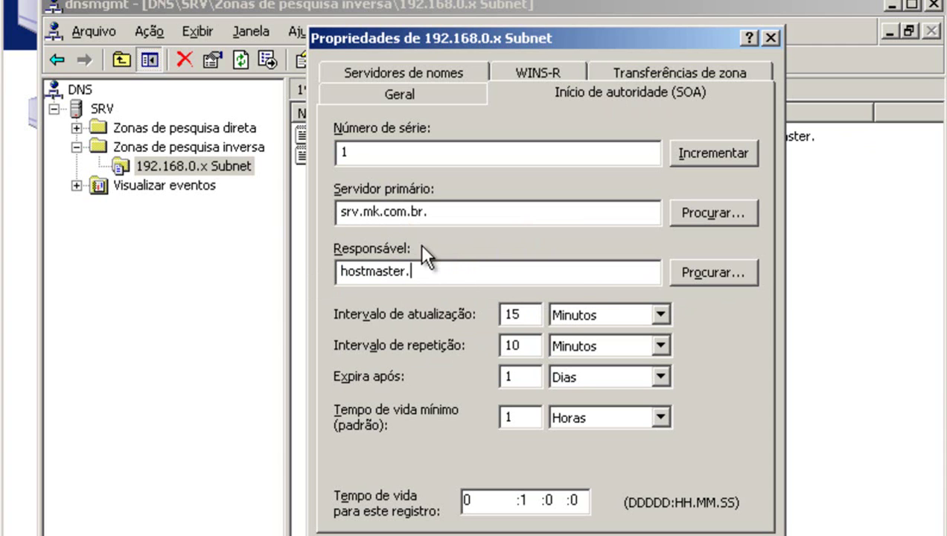
pyautogui.rightClick(440, 274)
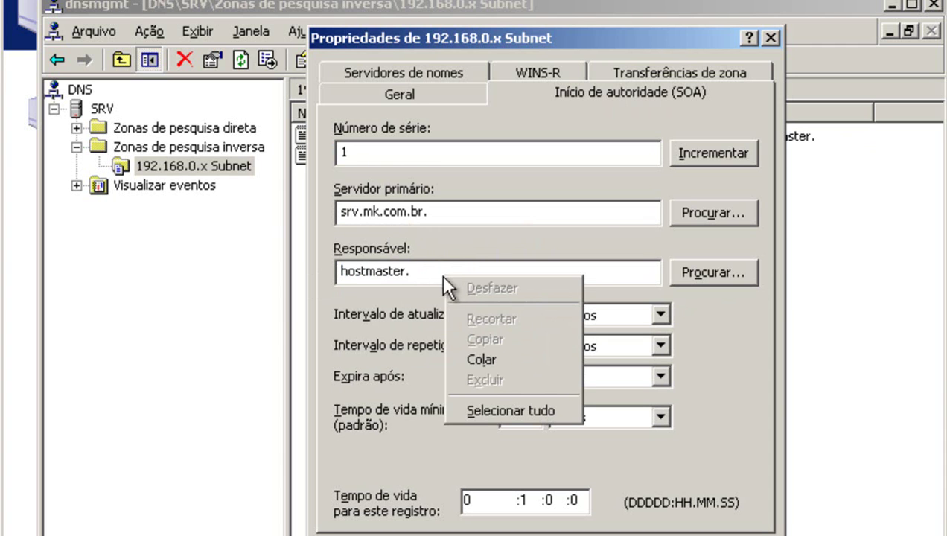
pyautogui.click(505, 358)
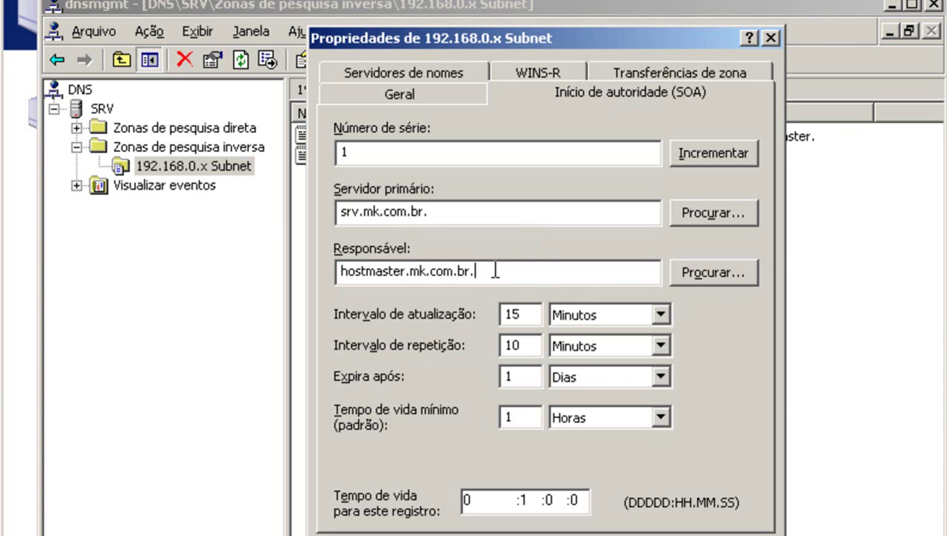
pyautogui.moveTo(494, 271); pyautogui.dragTo(282, 269)
pyautogui.click(492, 272)
pyautogui.click(730, 535)
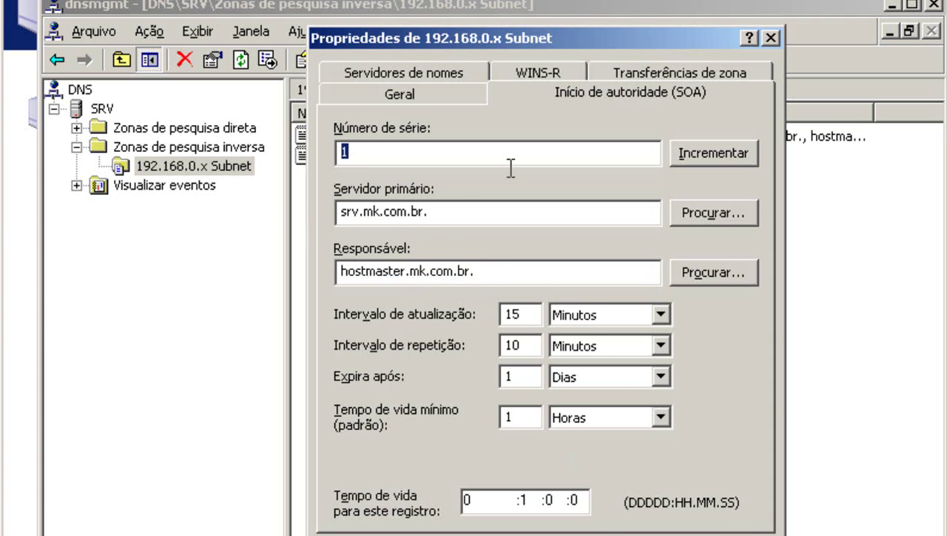
pyautogui.click(424, 70)
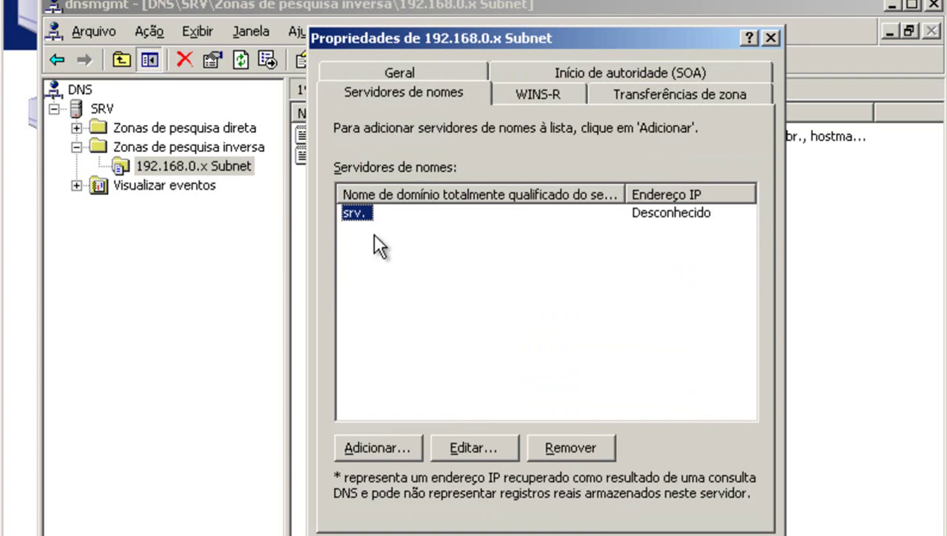
# Rename the reverse zone's name server from srv. to srv.mk.com.br.
pyautogui.click(470, 443)
pyautogui.click(392, 178)
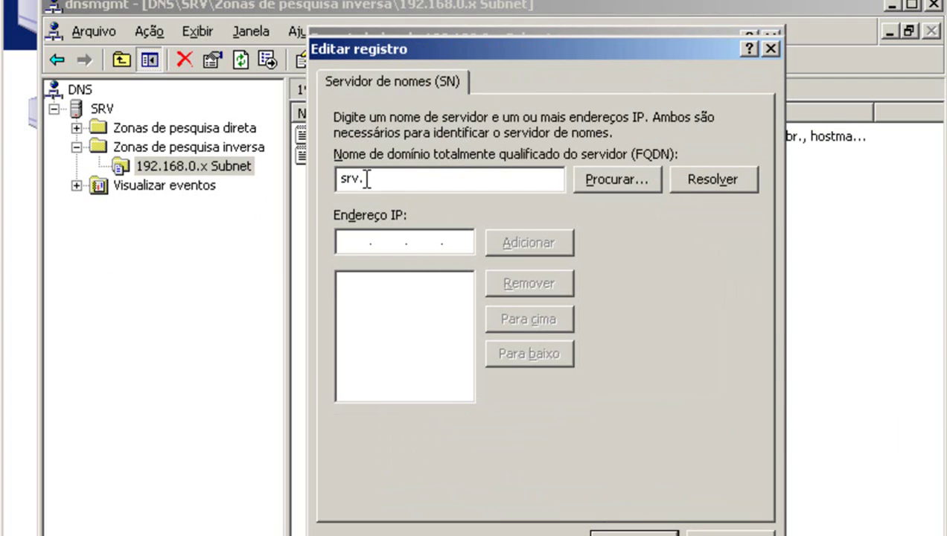
pyautogui.rightClick(388, 177)
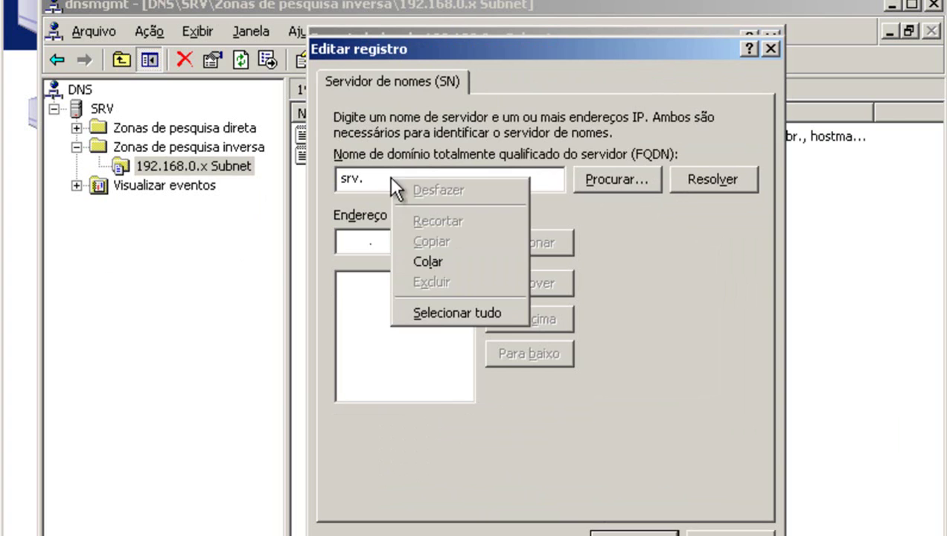
pyautogui.click(444, 264)
pyautogui.moveTo(470, 181); pyautogui.dragTo(340, 179)
pyautogui.click(465, 185)
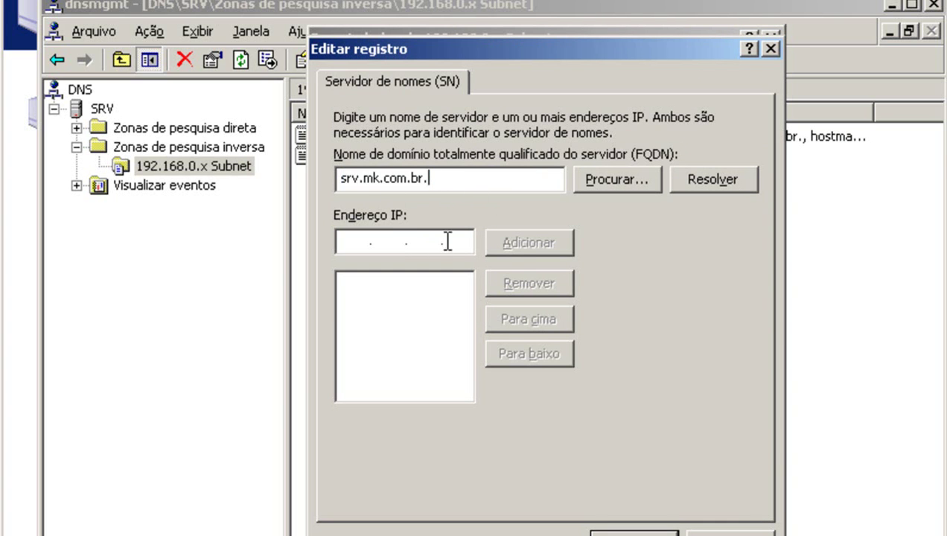
# Add 192.168.0.1 as the name server's address and close the zone properties.
pyautogui.click(340, 239)
pyautogui.write('192.168.0')
pyautogui.write('1')
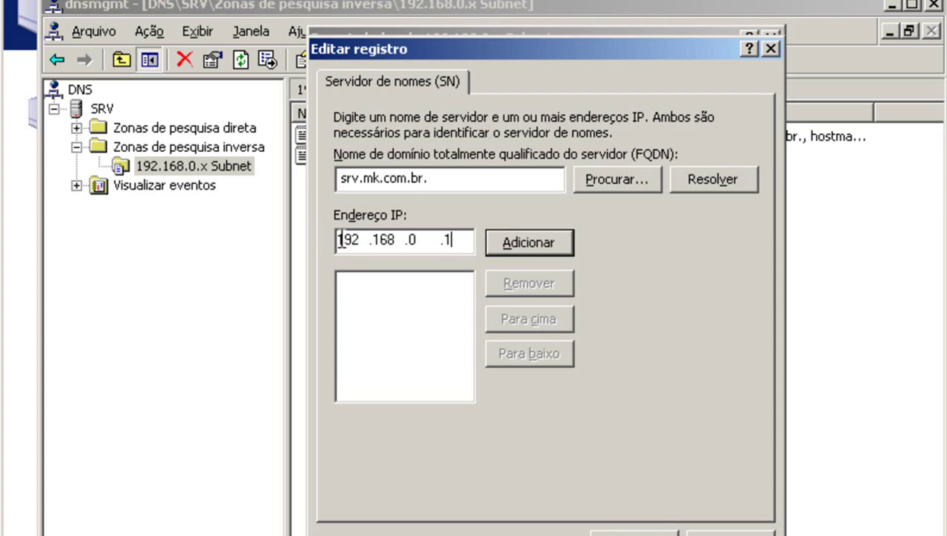
pyautogui.click(528, 250)
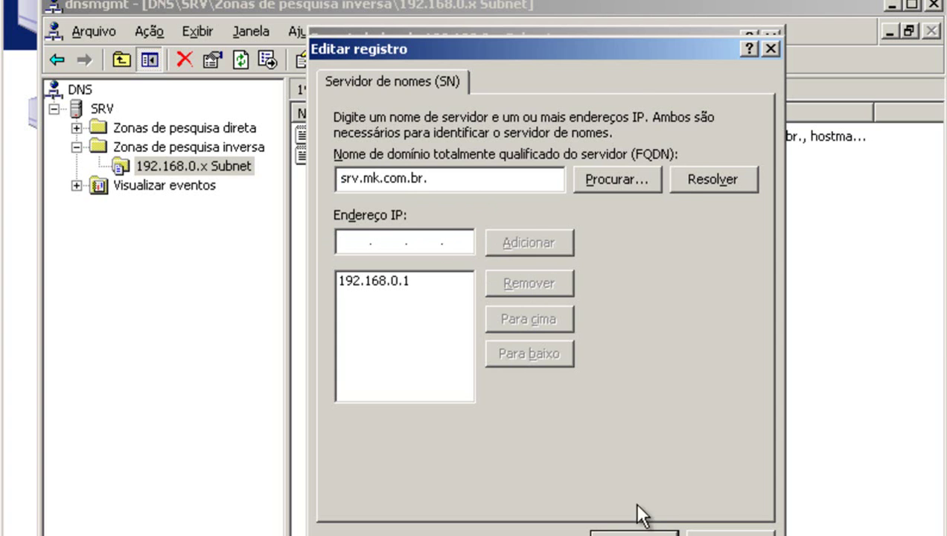
pyautogui.click(633, 533)
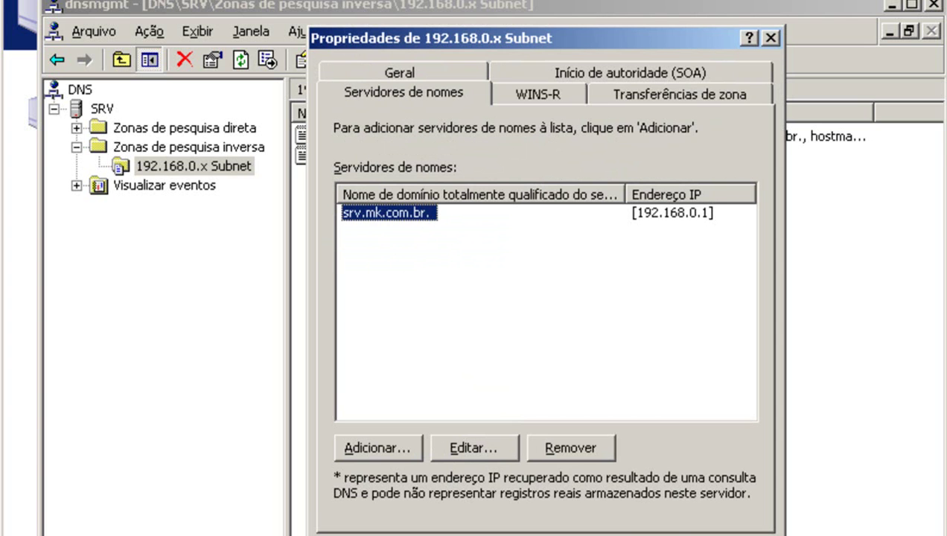
pyautogui.press('Return')
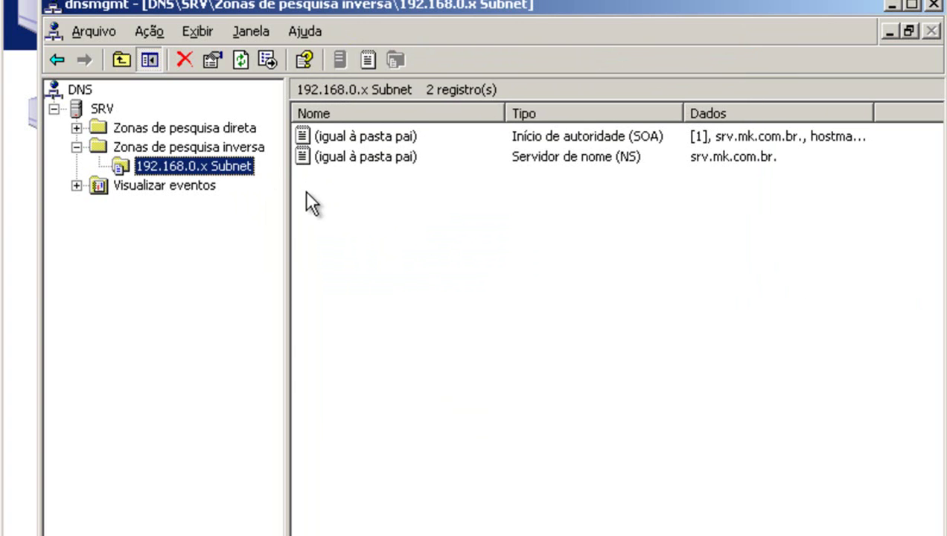
# Fill in a new PTR record for 192.168.0.1 with host name srv.mk.com.br.
pyautogui.rightClick(348, 189)
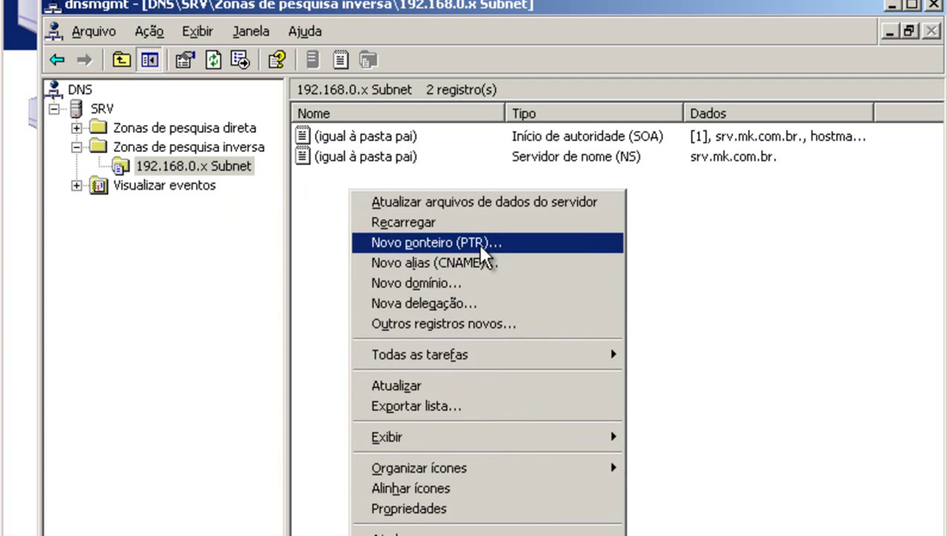
pyautogui.click(500, 246)
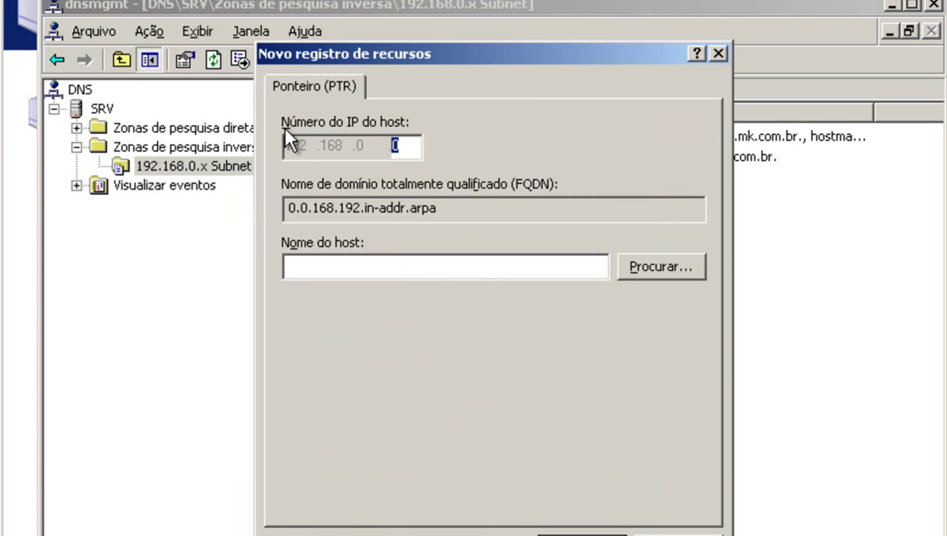
pyautogui.click(402, 142)
pyautogui.press('BackSpace')
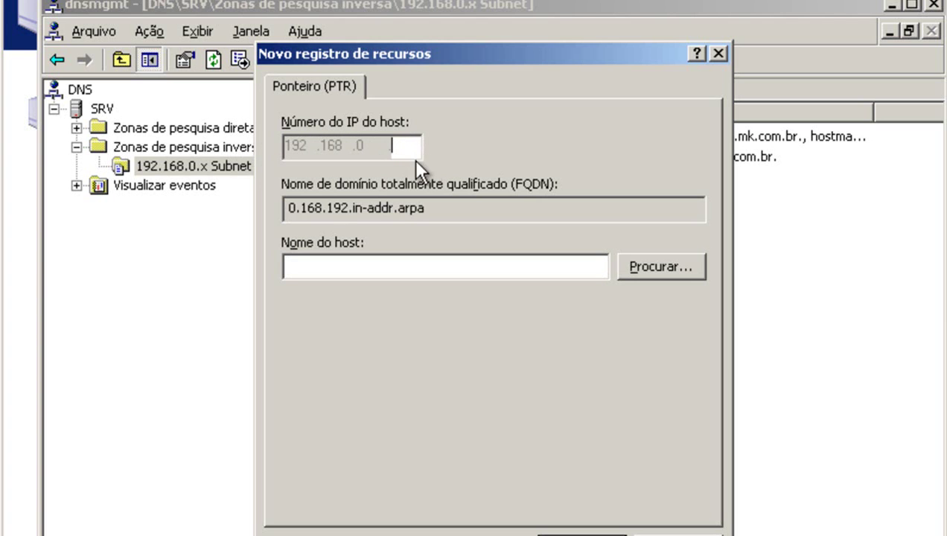
pyautogui.write('1')
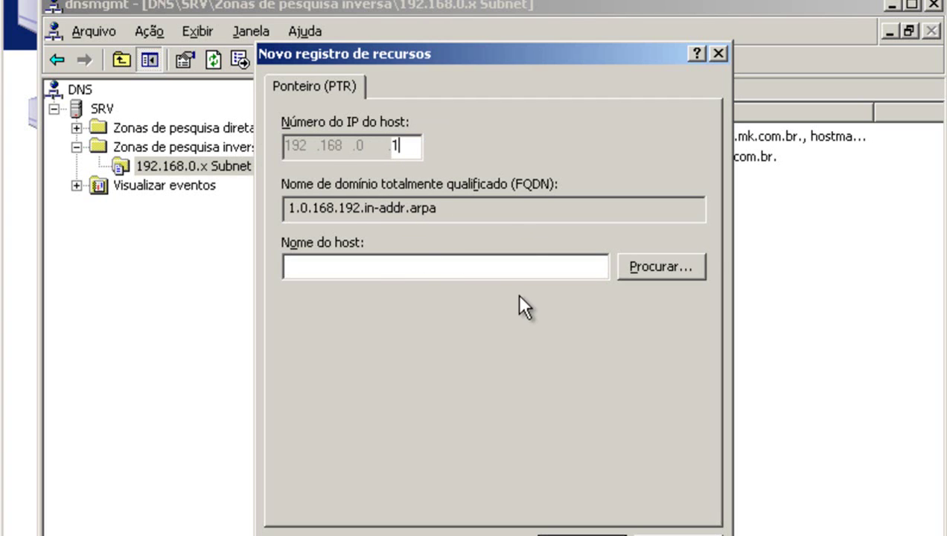
pyautogui.click(377, 268)
pyautogui.write('srv.')
pyautogui.rightClick(383, 275)
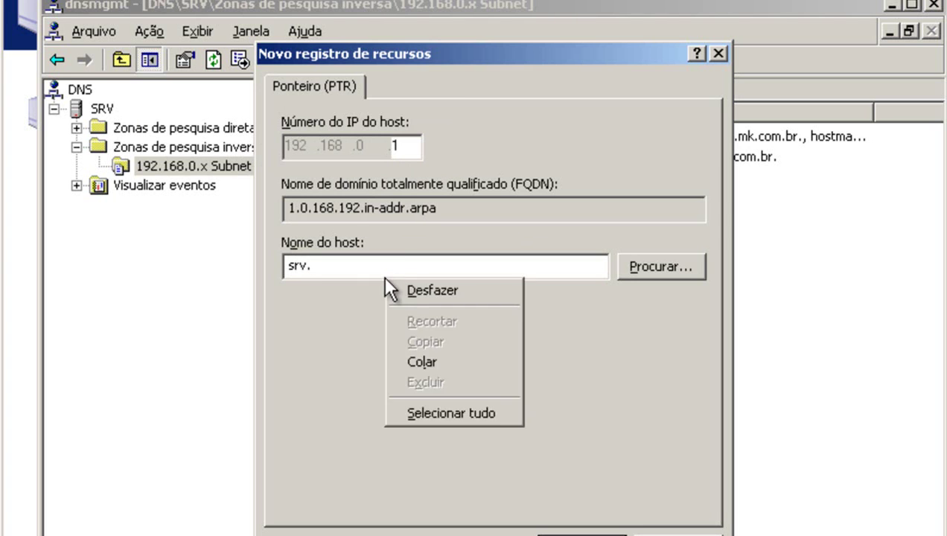
pyautogui.click(434, 359)
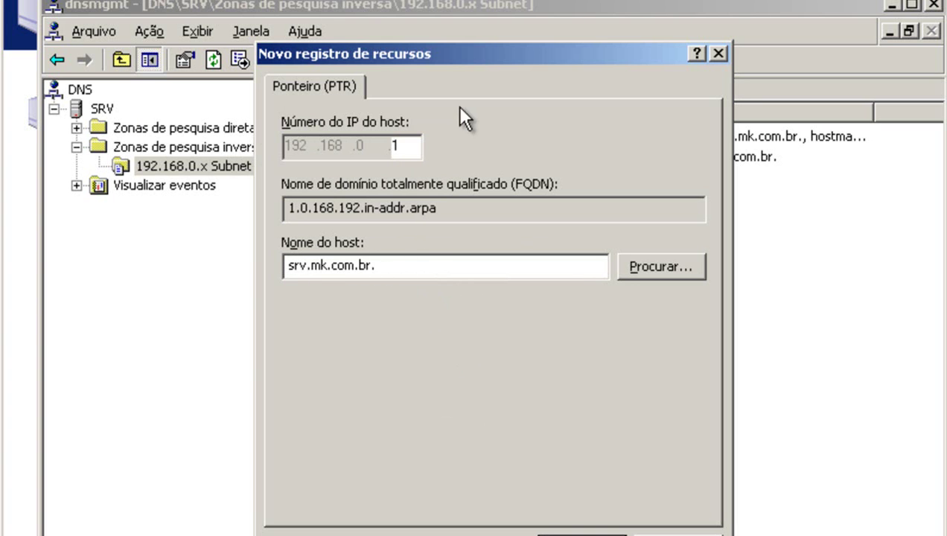
# Save the PTR record and close the DNS console and Gerenciar o servidor window.
pyautogui.moveTo(491, 59); pyautogui.dragTo(630, 37)
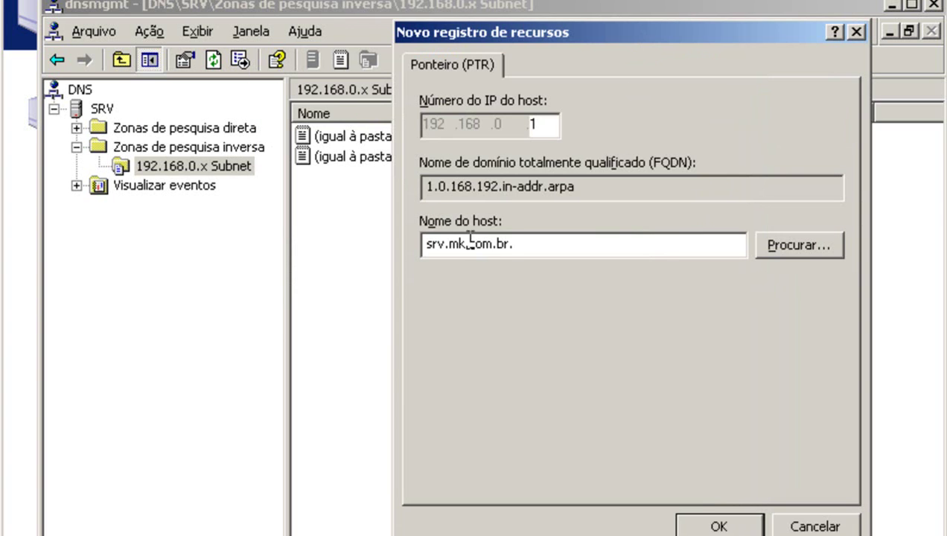
pyautogui.click(718, 525)
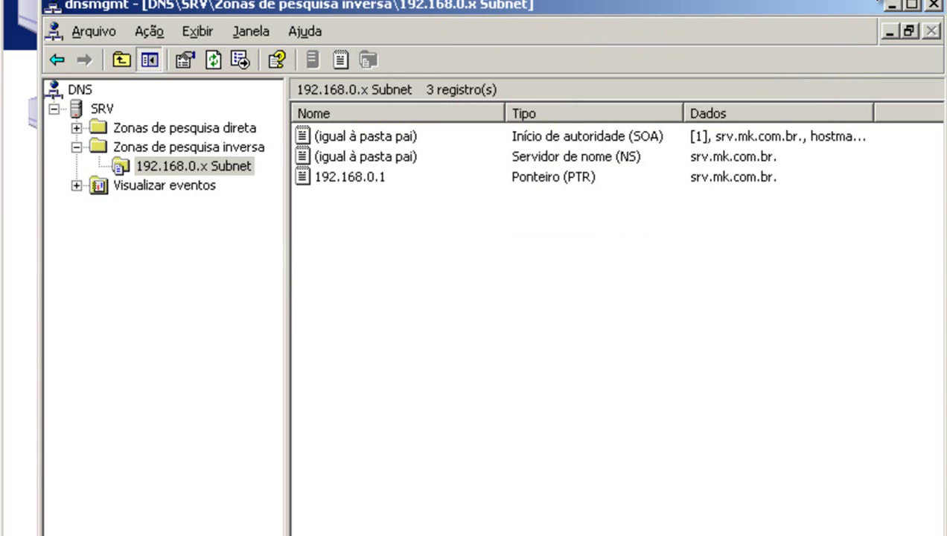
pyautogui.click(931, 6)
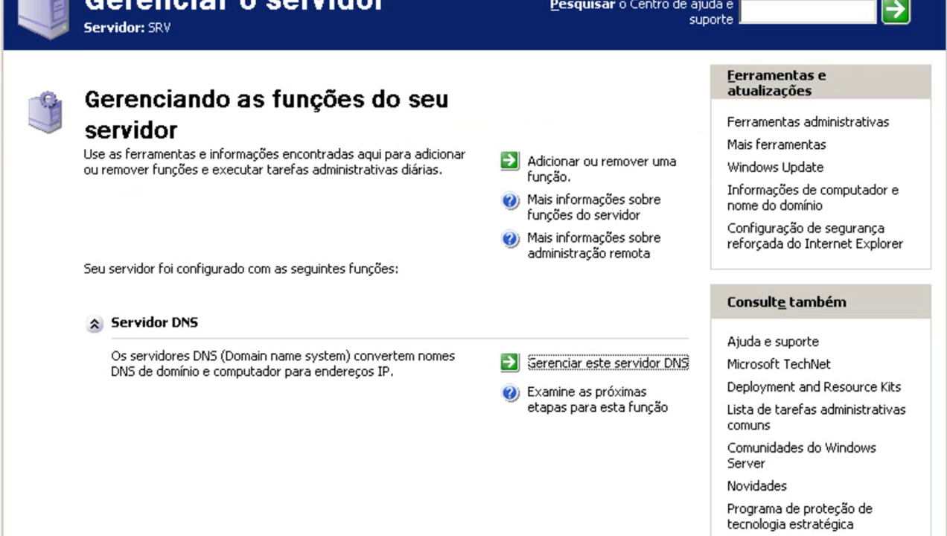
pyautogui.click(932, 5)
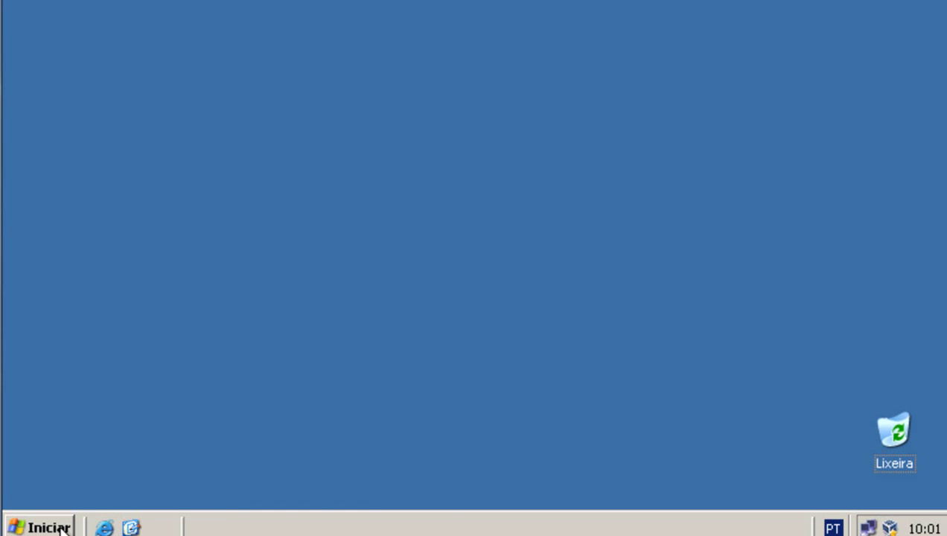
# Open a Command Prompt from the Start menu and run nslookup.
pyautogui.click(61, 527)
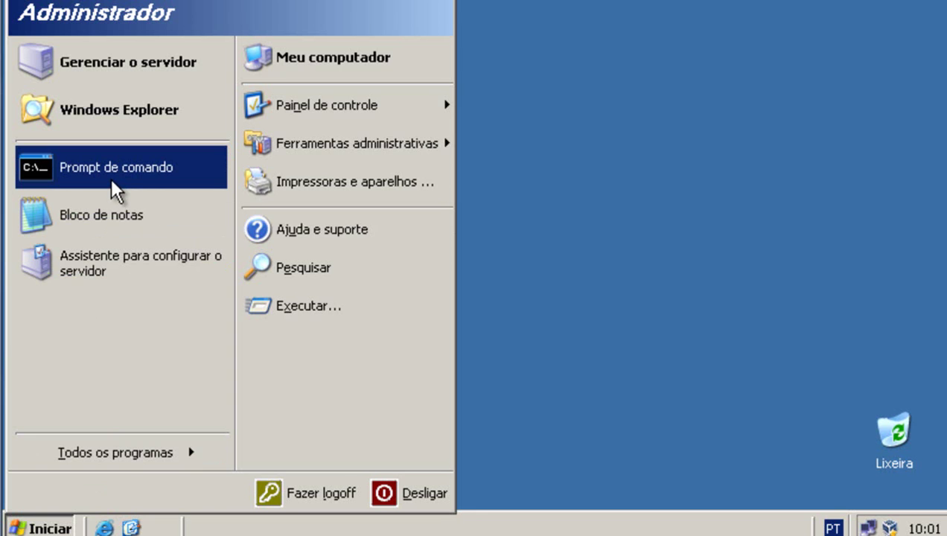
pyautogui.click(113, 184)
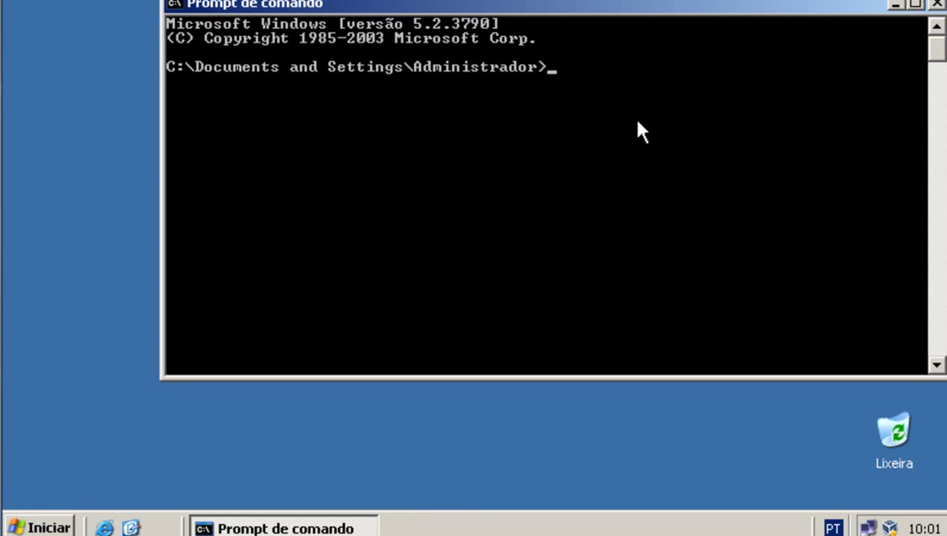
pyautogui.write('nslookup')
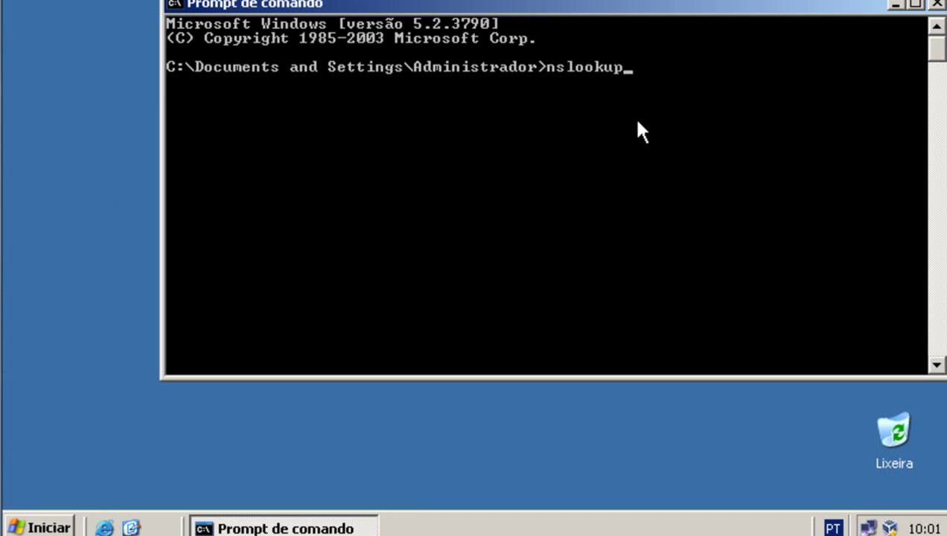
pyautogui.press('Return')
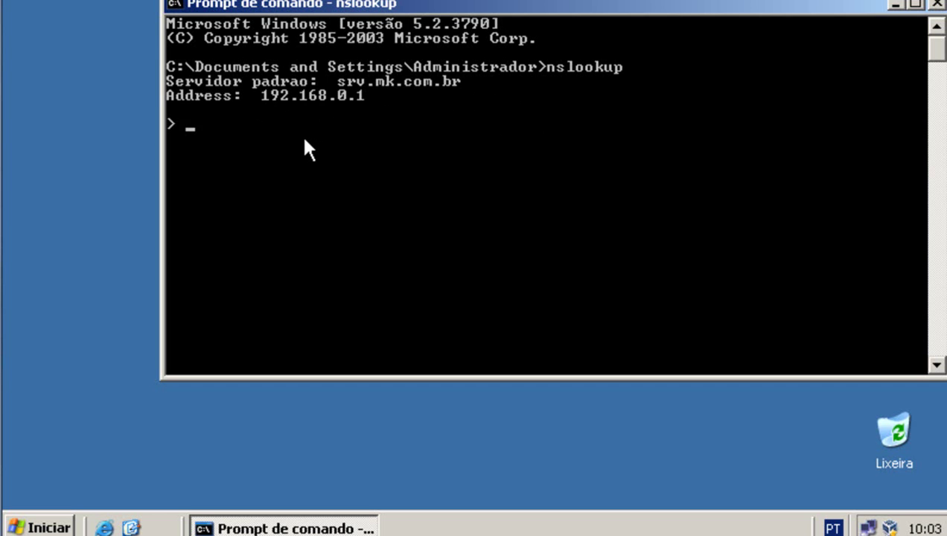
pyautogui.write('192.168.0.1')
pyautogui.press('Return')
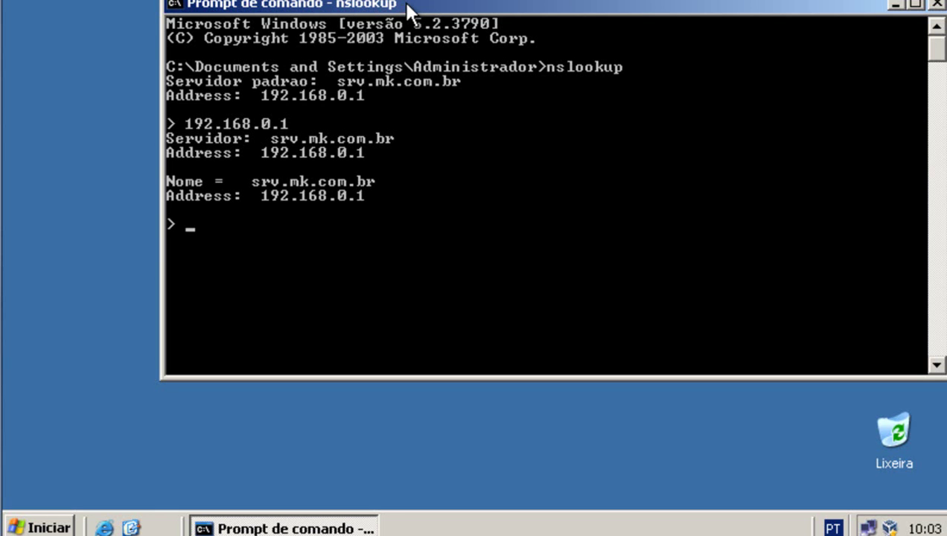
pyautogui.write('www.mk.c')
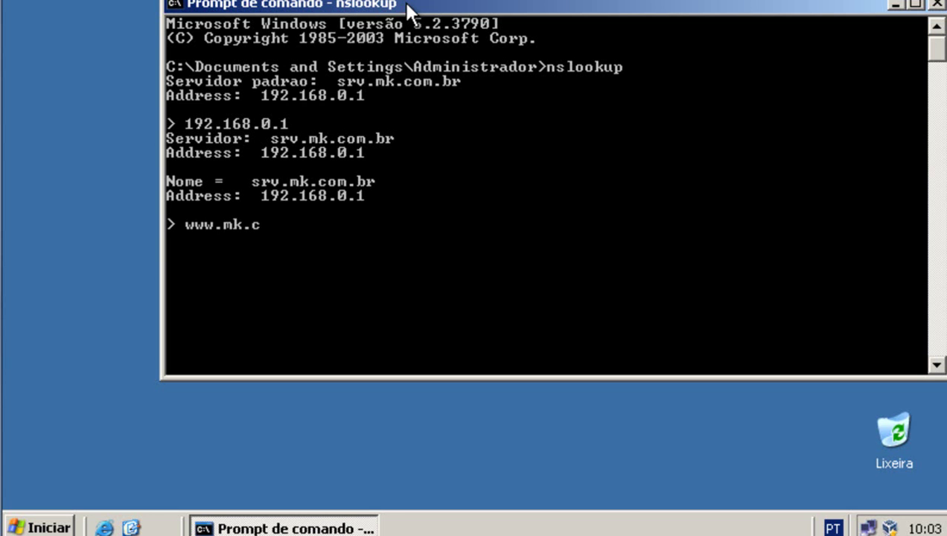
pyautogui.write('om.br')
pyautogui.press('Return')
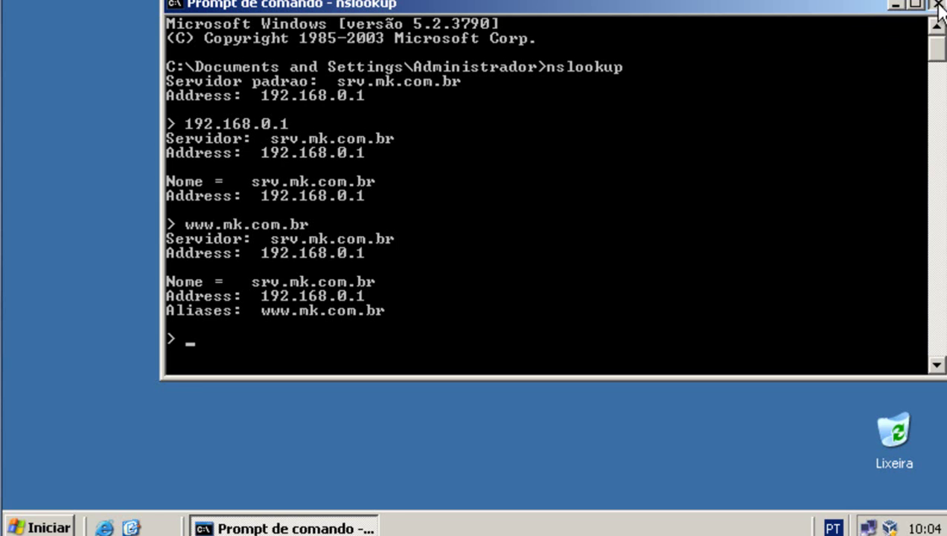
pyautogui.click(938, 6)
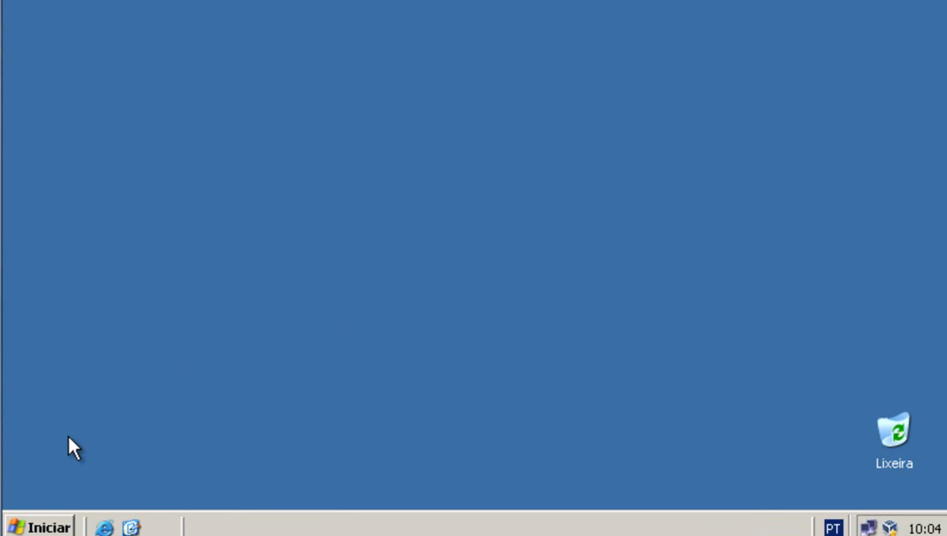
# Launch the Configure Your Server Wizard from Ferramentas administrativas and advance to its server role list.
pyautogui.click(47, 527)
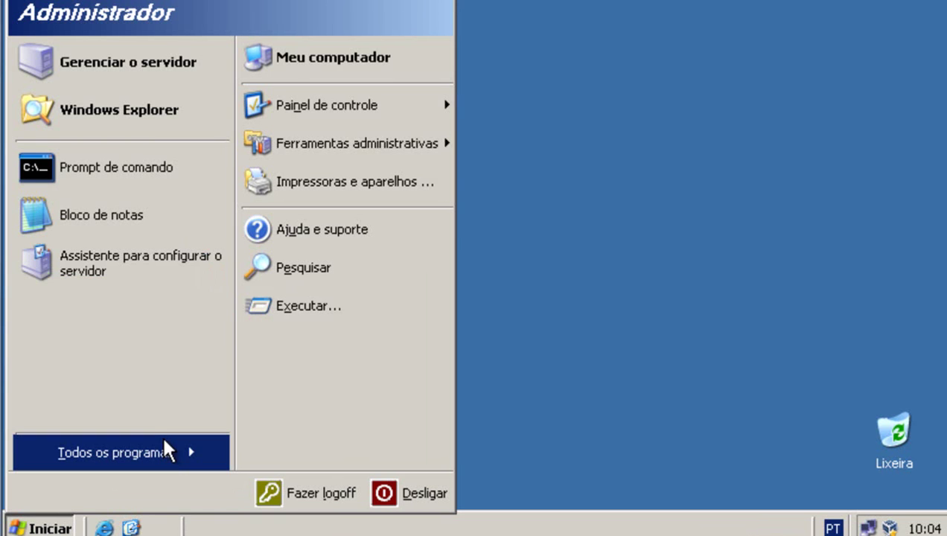
pyautogui.moveTo(170, 453)
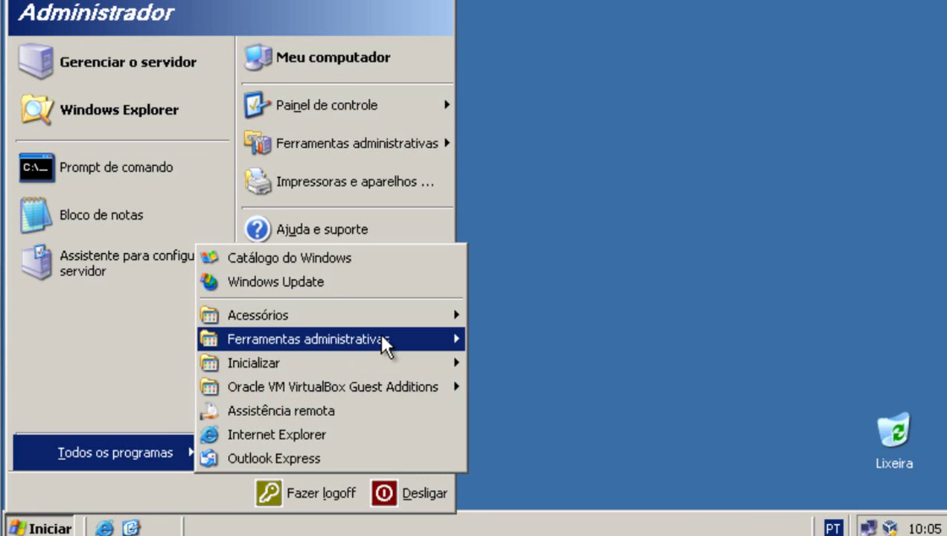
pyautogui.moveTo(385, 339)
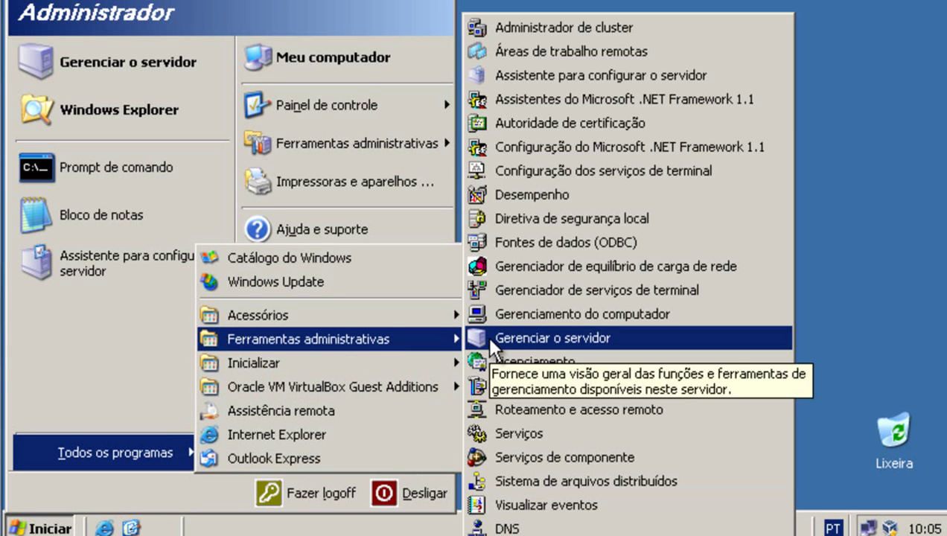
pyautogui.click(641, 83)
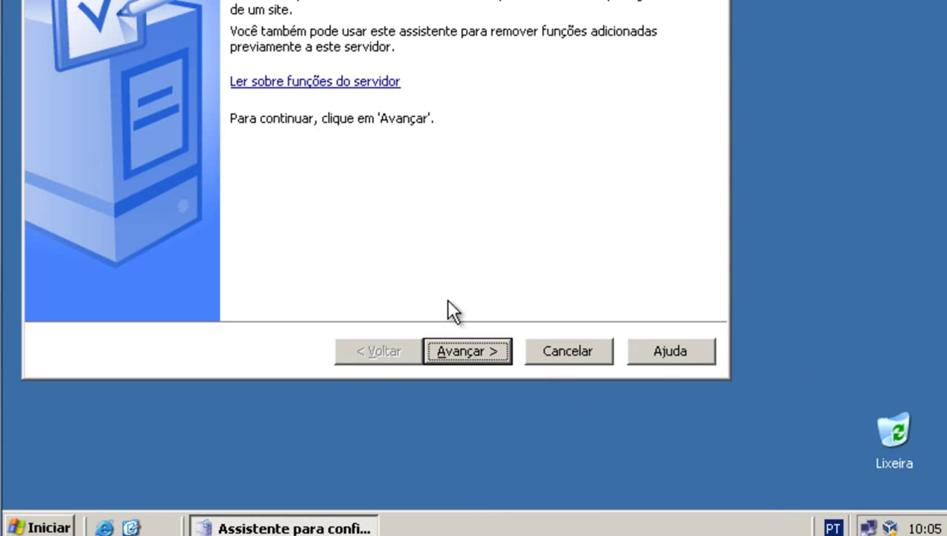
pyautogui.click(491, 349)
pyautogui.click(489, 350)
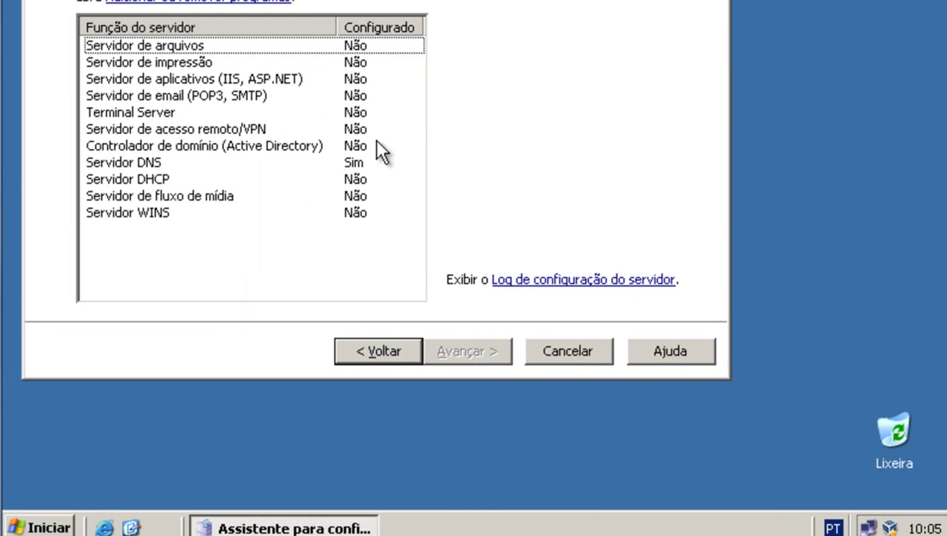
# Select the Controlador de domínio (Active Directory) role, then bring up the Run dialog.
pyautogui.click(166, 164)
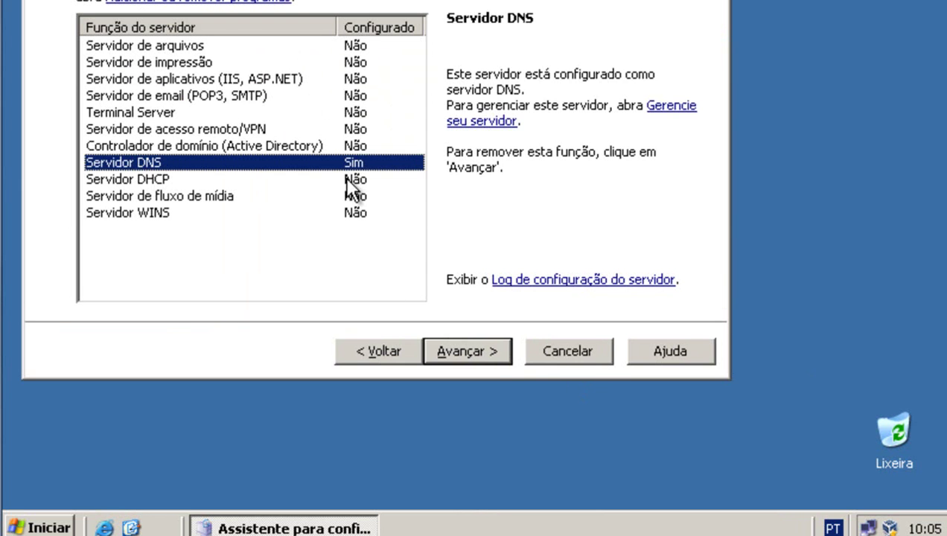
pyautogui.click(248, 147)
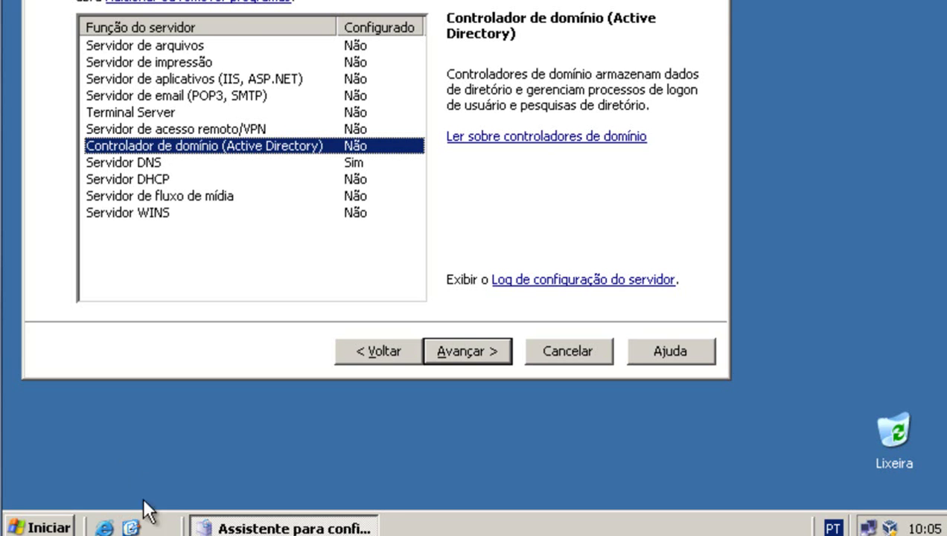
pyautogui.click(39, 527)
pyautogui.click(273, 316)
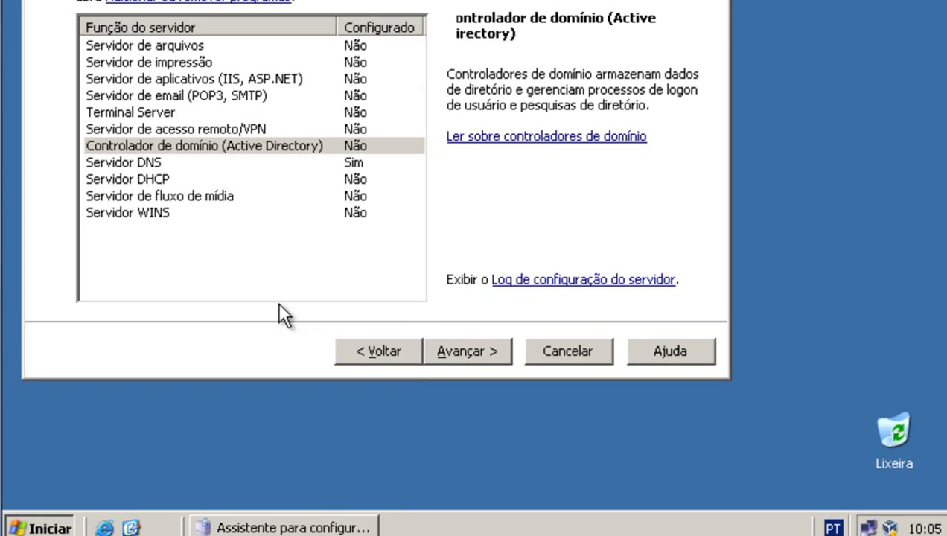
# Replace dfrg.msc with dcpromo, cancel the server wizard, and run dcpromo.
pyautogui.press('BackSpace')
pyautogui.write('dcpromo')
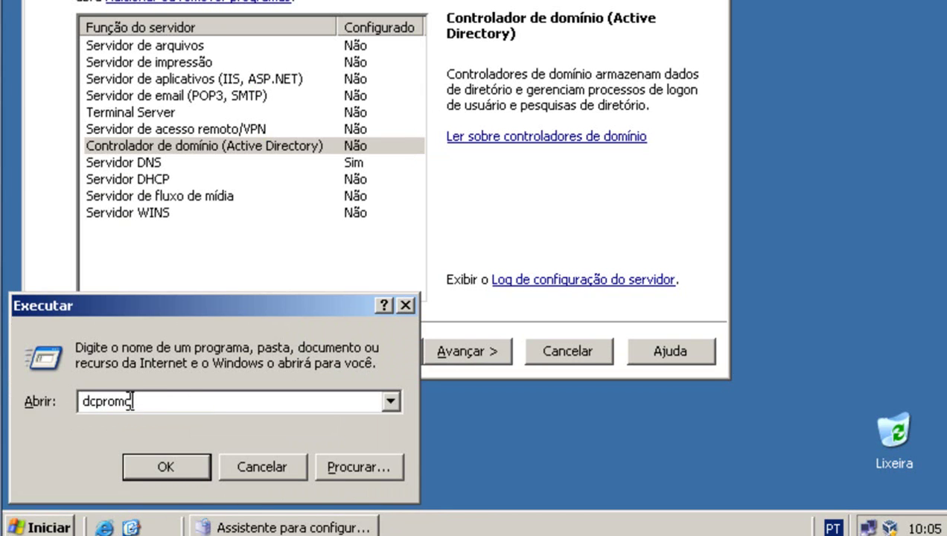
pyautogui.moveTo(128, 400); pyautogui.dragTo(80, 402)
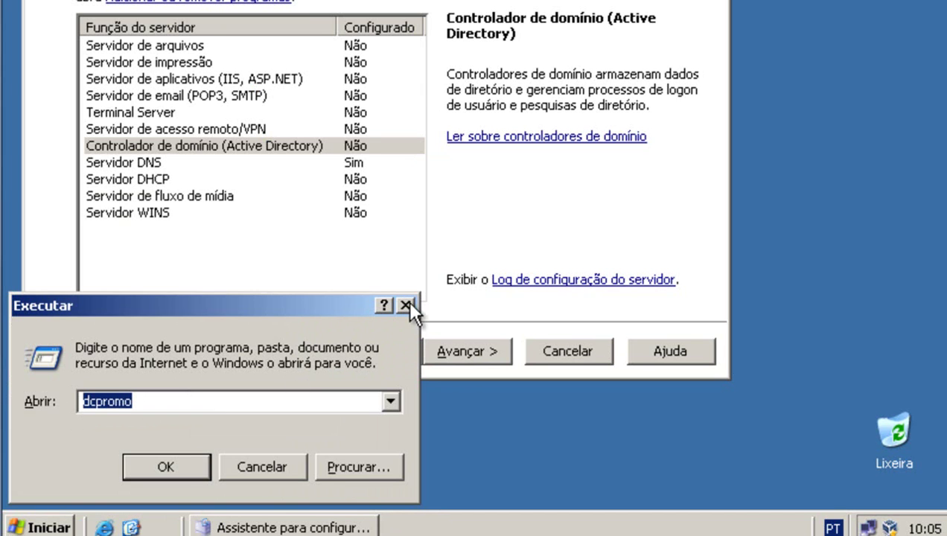
pyautogui.click(567, 351)
pyautogui.click(152, 466)
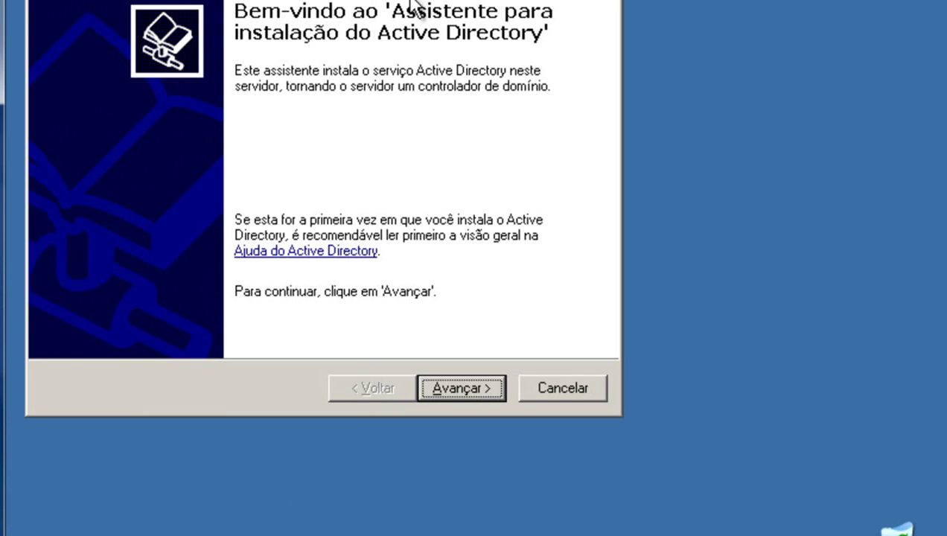
# Go past the welcome and compatibility pages, keeping domain controller for a new domain.
pyautogui.moveTo(428, 0); pyautogui.dragTo(544, 54)
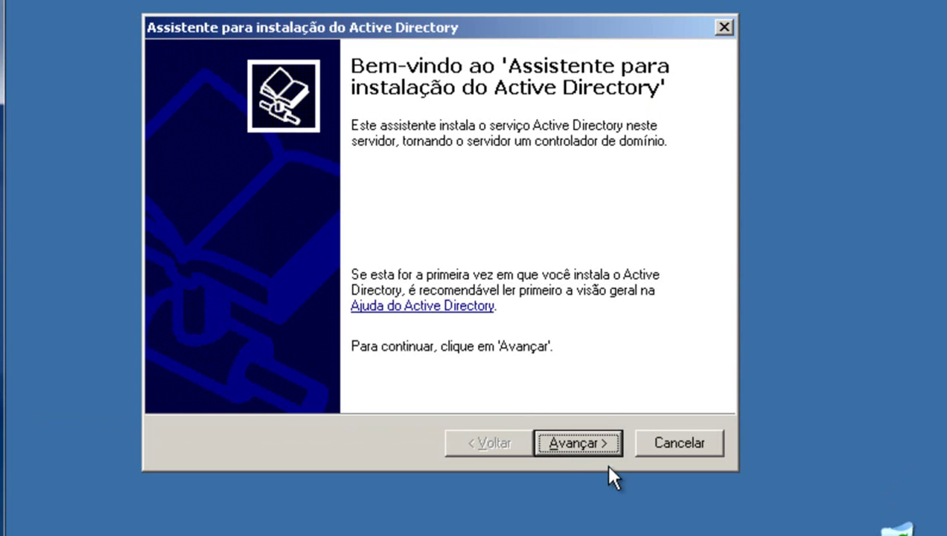
pyautogui.click(583, 445)
pyautogui.click(583, 444)
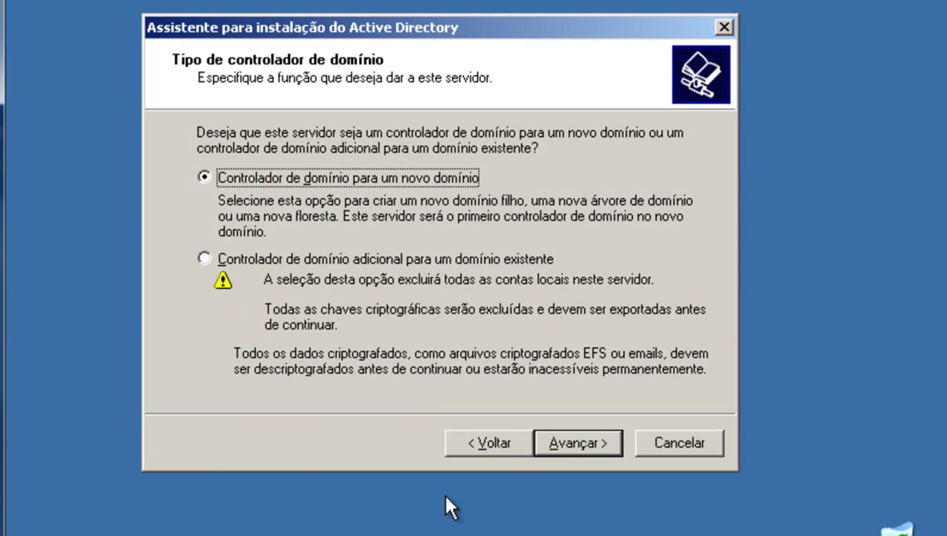
pyautogui.click(574, 442)
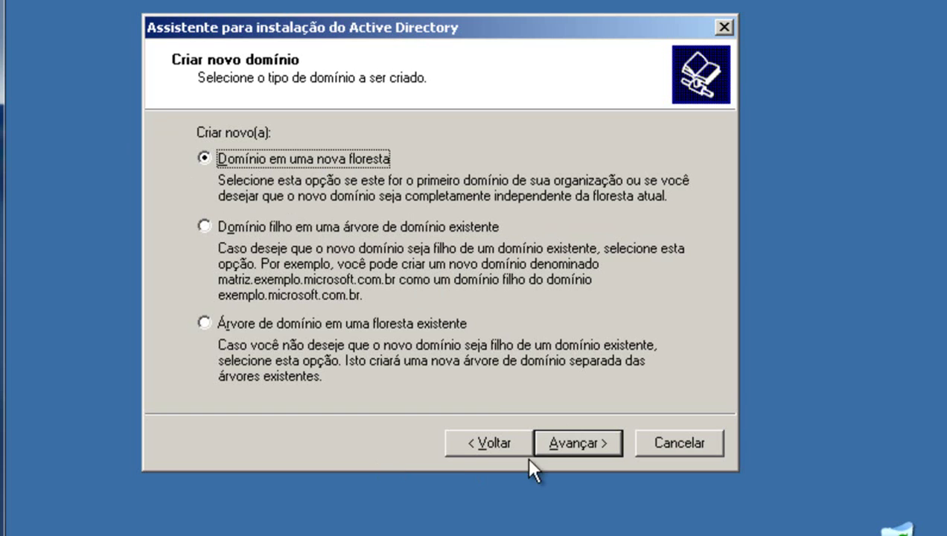
# Enter mk.com.br as the full DNS domain name and accept MK as the NetBIOS name.
pyautogui.click(587, 444)
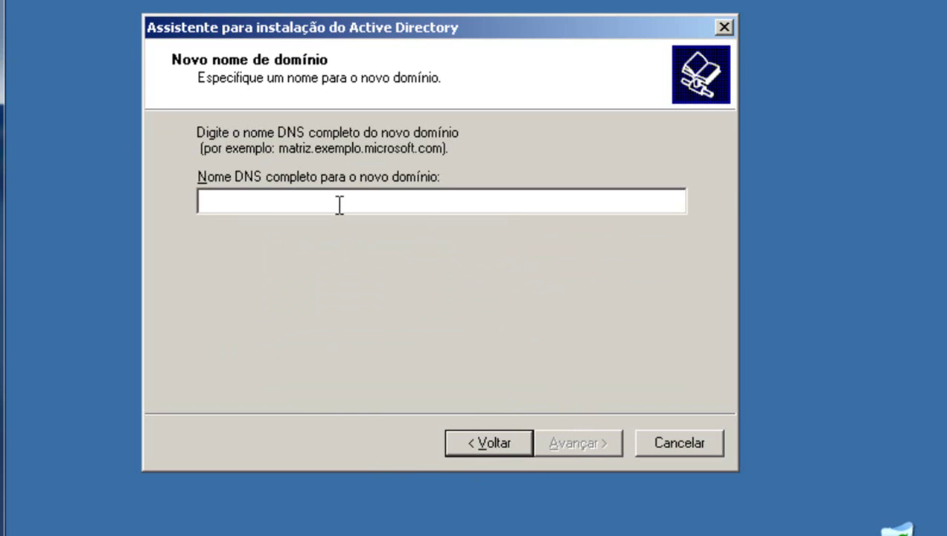
pyautogui.write('mk')
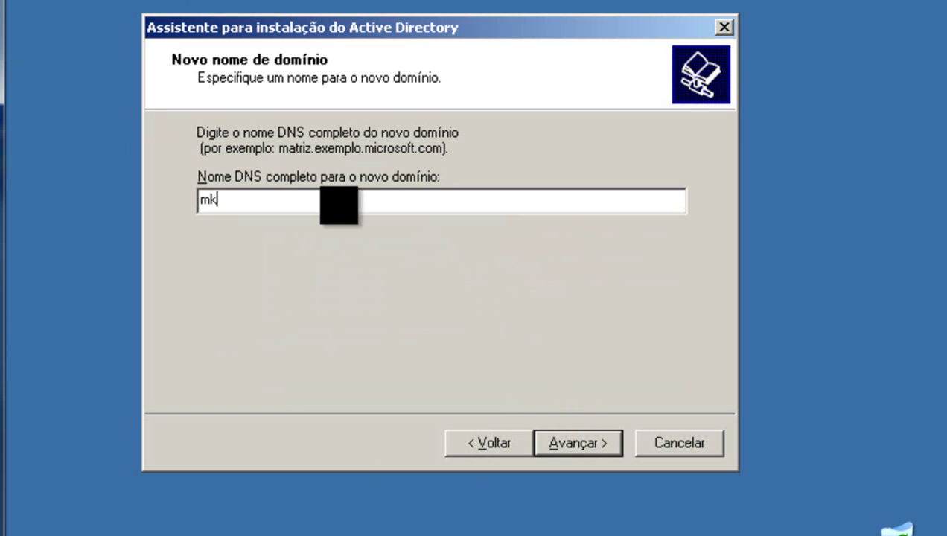
pyautogui.write('.com.br')
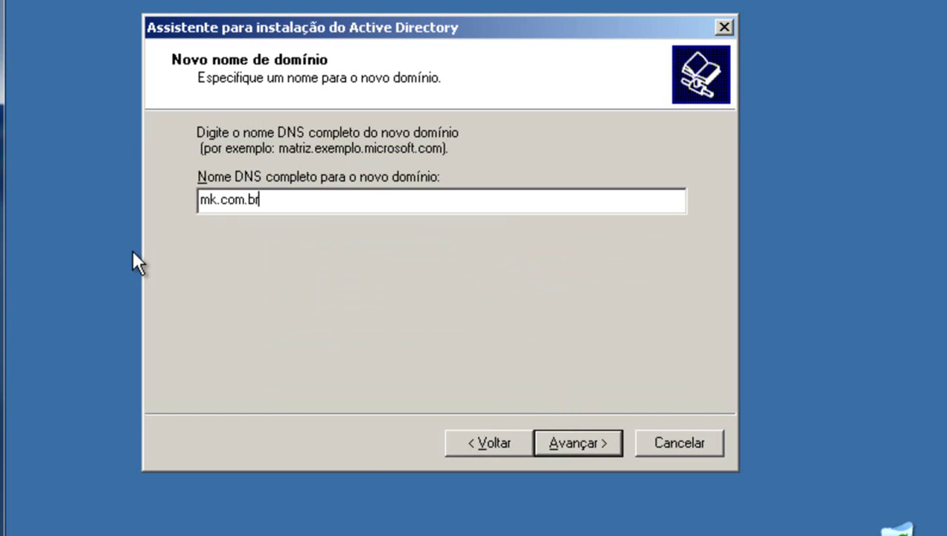
pyautogui.click(573, 441)
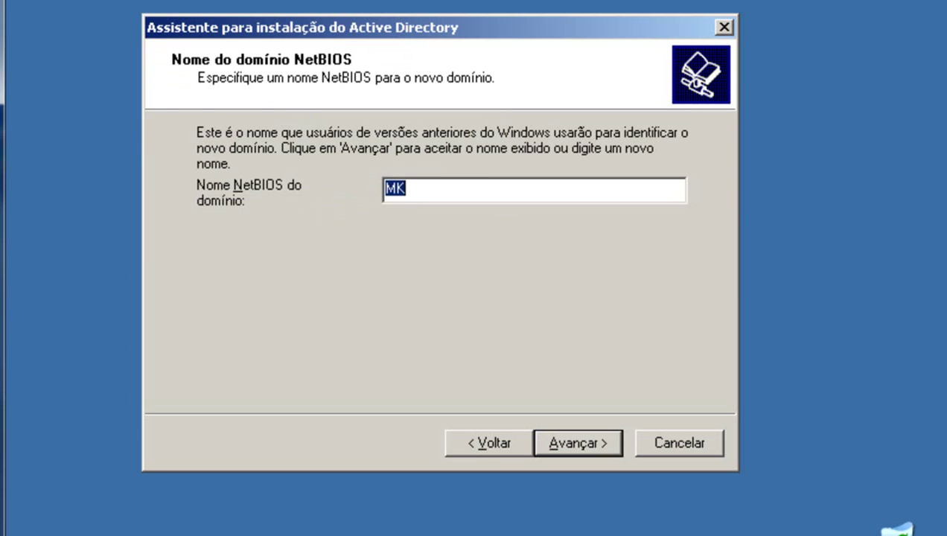
pyautogui.click(478, 189)
pyautogui.doubleClick(428, 189)
pyautogui.click(445, 191)
pyautogui.click(556, 442)
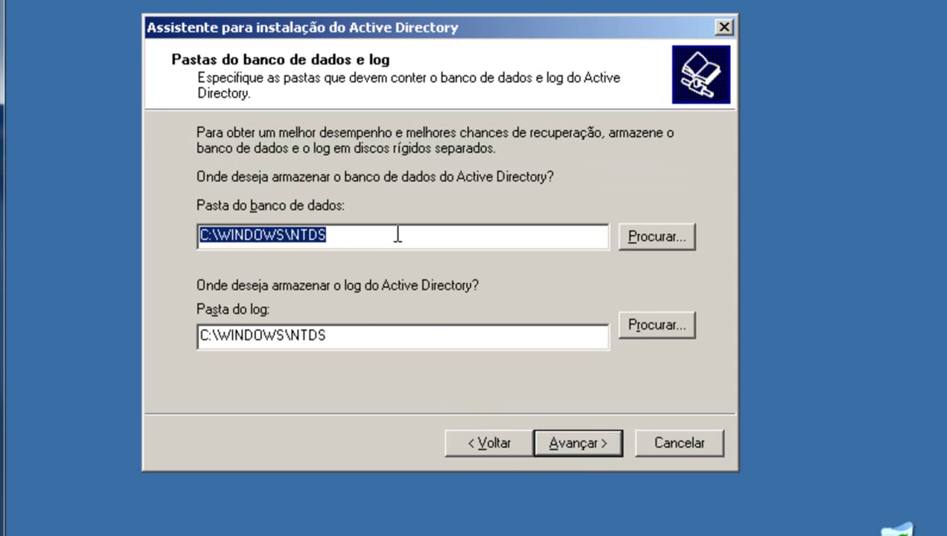
# Keep C:\WINDOWS\NTDS as the database and log folder location.
pyautogui.click(395, 234)
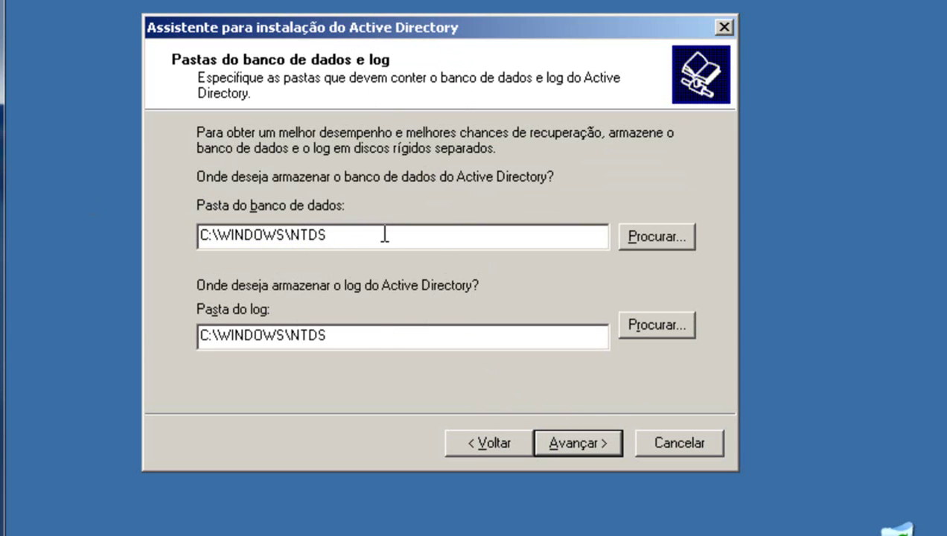
pyautogui.moveTo(380, 235); pyautogui.dragTo(22, 171)
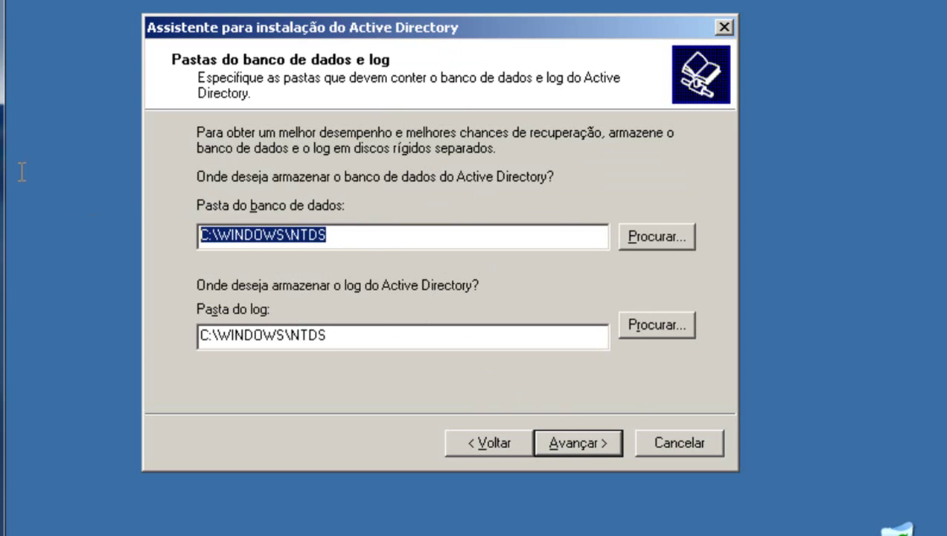
pyautogui.click(355, 235)
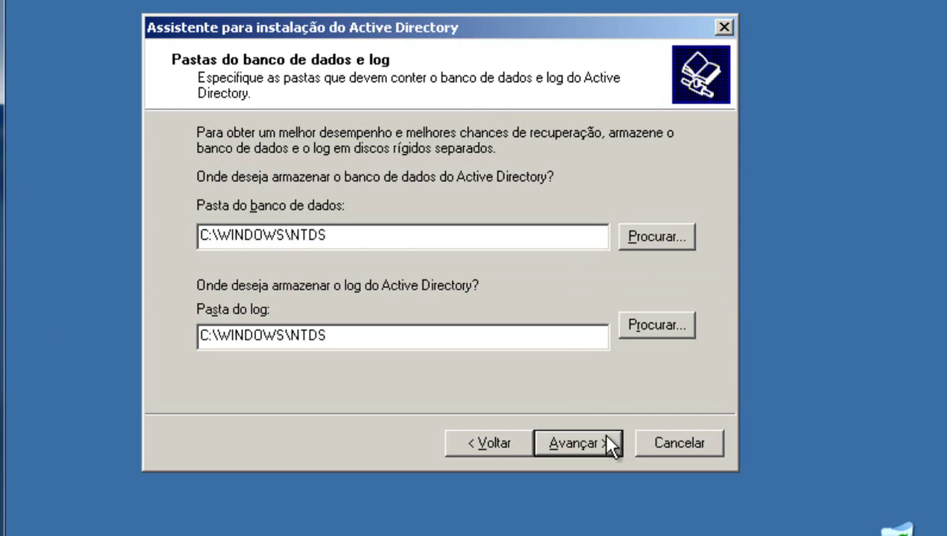
pyautogui.click(588, 442)
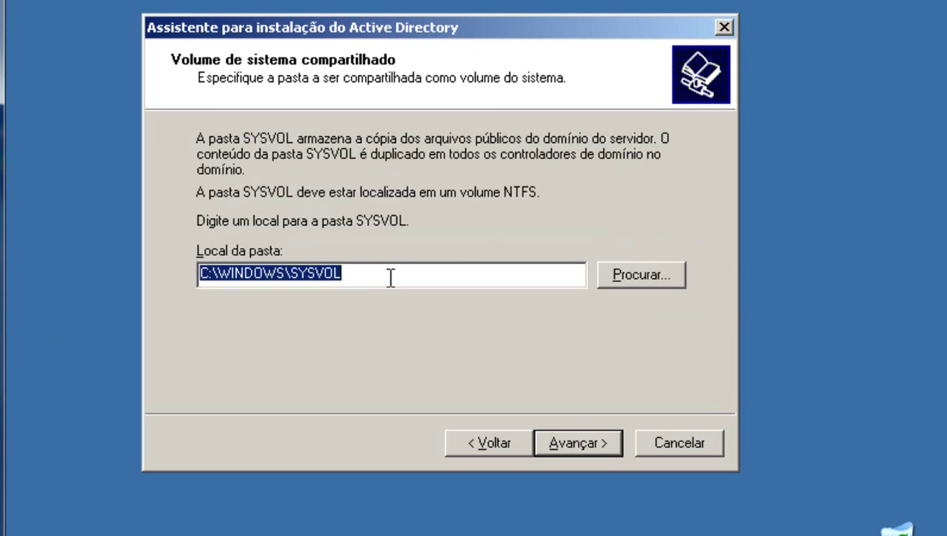
# Keep C:\WINDOWS\SYSVOL as the SYSVOL folder and continue past the passed DNS diagnostics.
pyautogui.click(388, 276)
pyautogui.moveTo(388, 276); pyautogui.dragTo(161, 273)
pyautogui.click(412, 280)
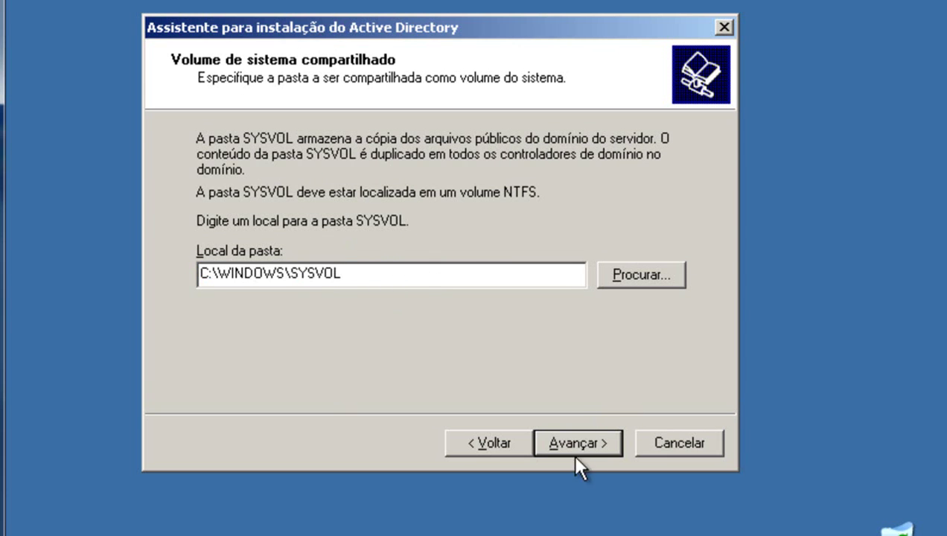
pyautogui.click(583, 435)
pyautogui.click(583, 436)
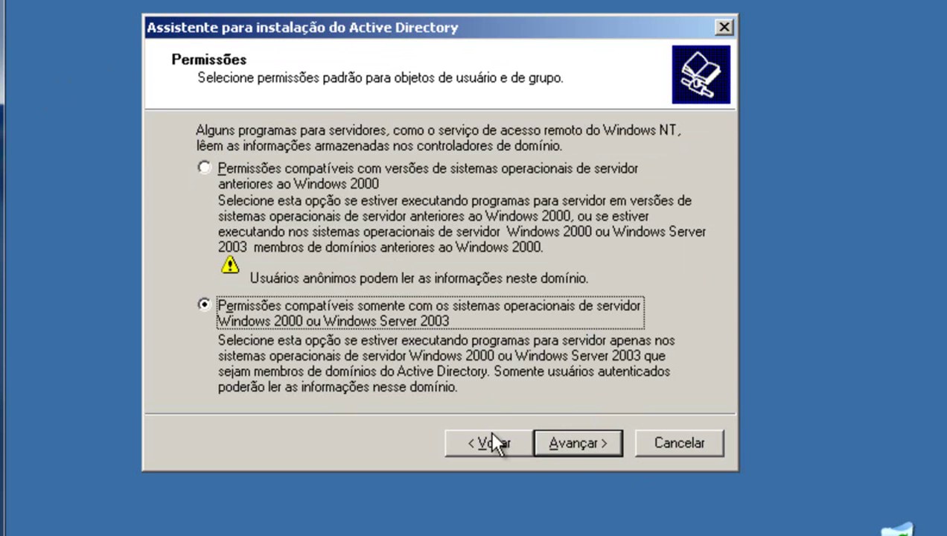
# Keep Windows 2000/2003-only permissions and enter and confirm the restore-mode administrator password.
pyautogui.click(570, 446)
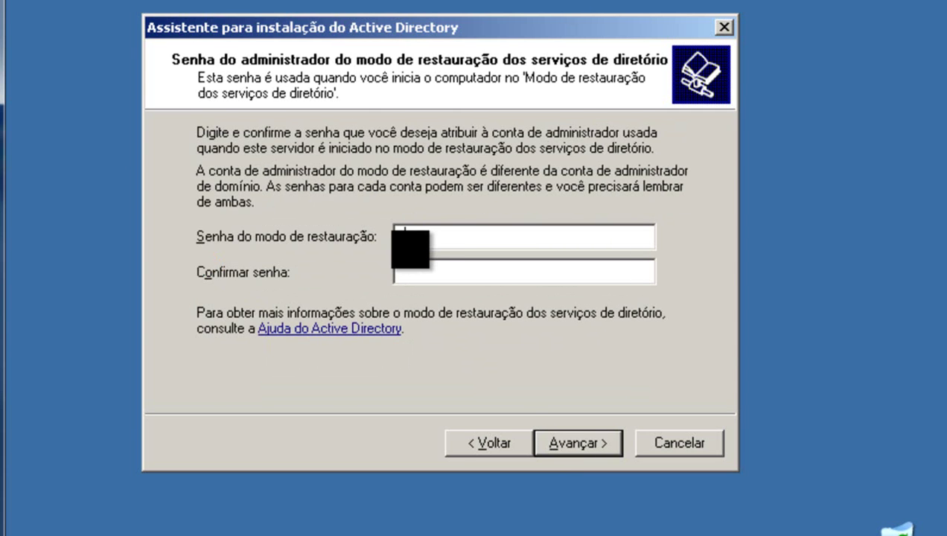
pyautogui.write('******')
pyautogui.click(405, 274)
pyautogui.write('******')
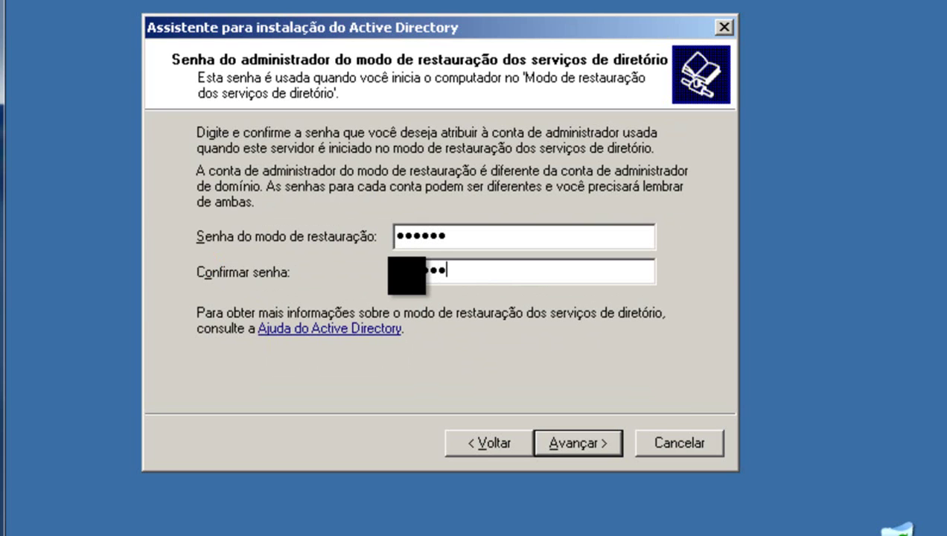
pyautogui.click(570, 443)
# Install Active Directory with the summarized settings, finish, and restart the server now.
pyautogui.click(569, 442)
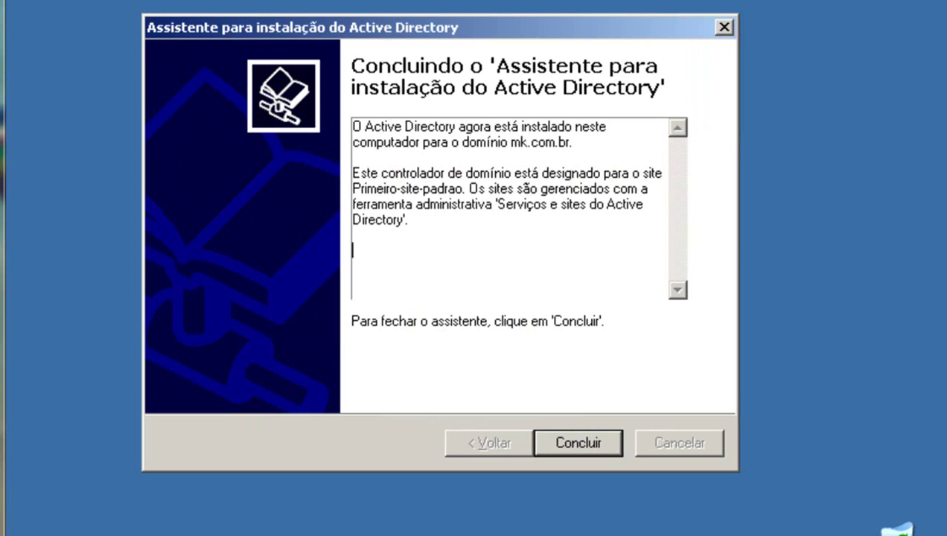
pyautogui.click(592, 436)
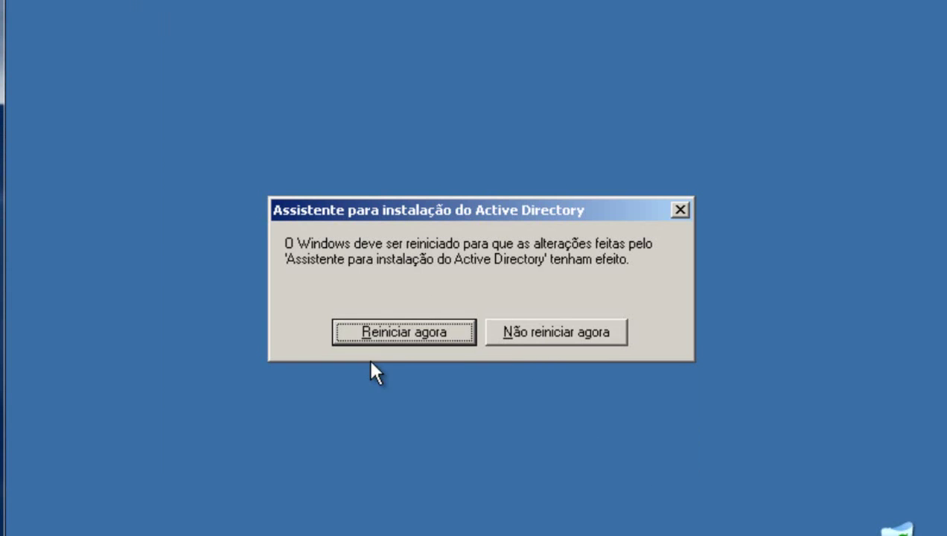
pyautogui.click(416, 331)
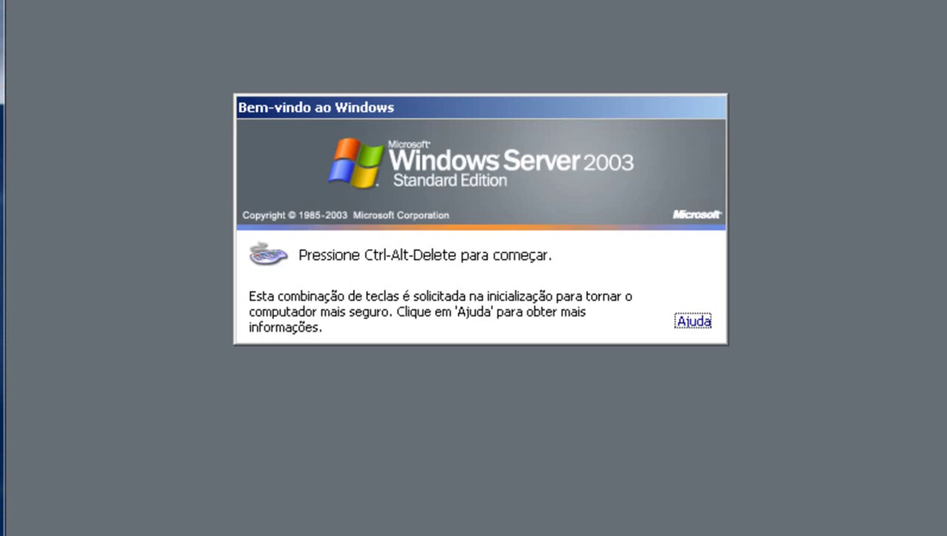
# Log on as Administrador with Ctrl+Alt+Delete and the password, then scroll through Gerenciar o servidor.
pyautogui.hotkey('ctrl', 'alt', 'Delete')
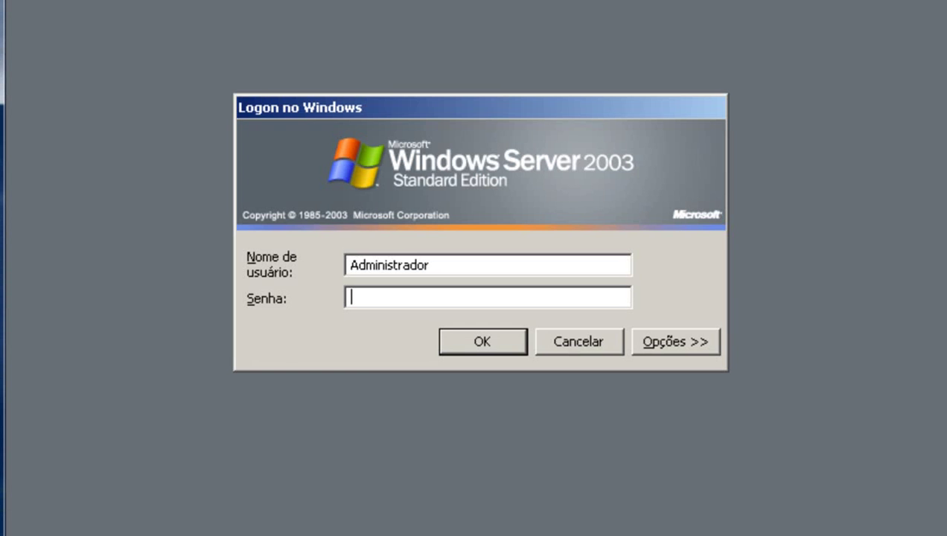
pyautogui.write('******')
pyautogui.press('Return')
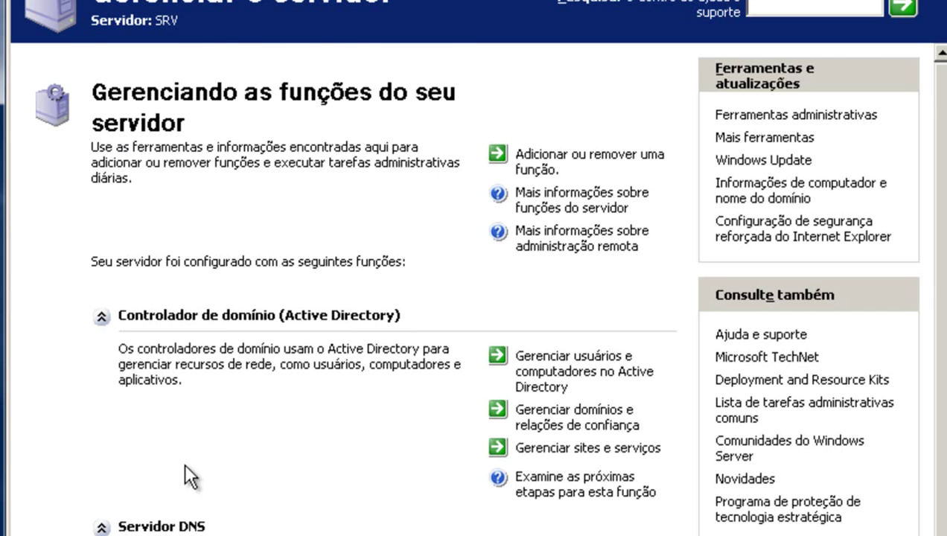
pyautogui.scroll(-2, 174, 468)
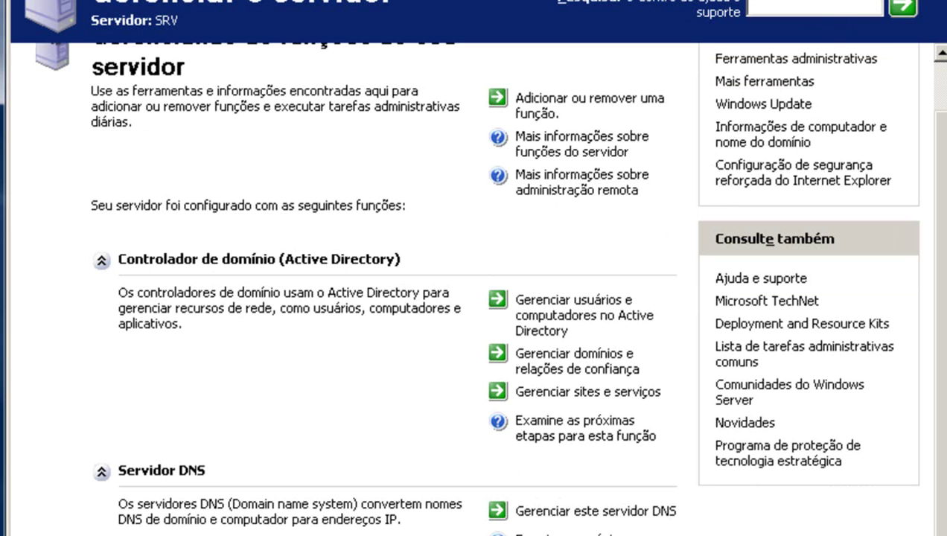
# Close Gerenciar o servidor and send Usuários e computadores do Active Directory to the desktop as a shortcut.
pyautogui.click(930, 6)
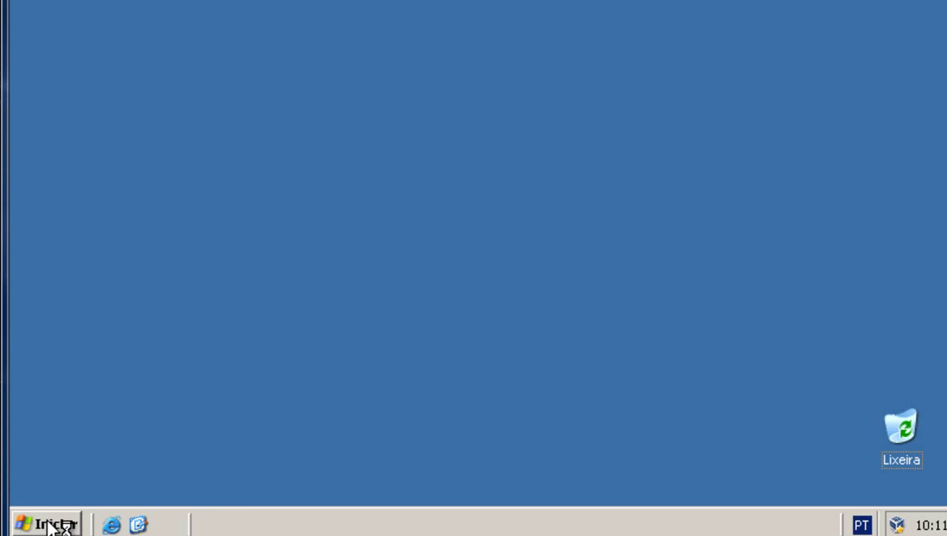
pyautogui.click(52, 524)
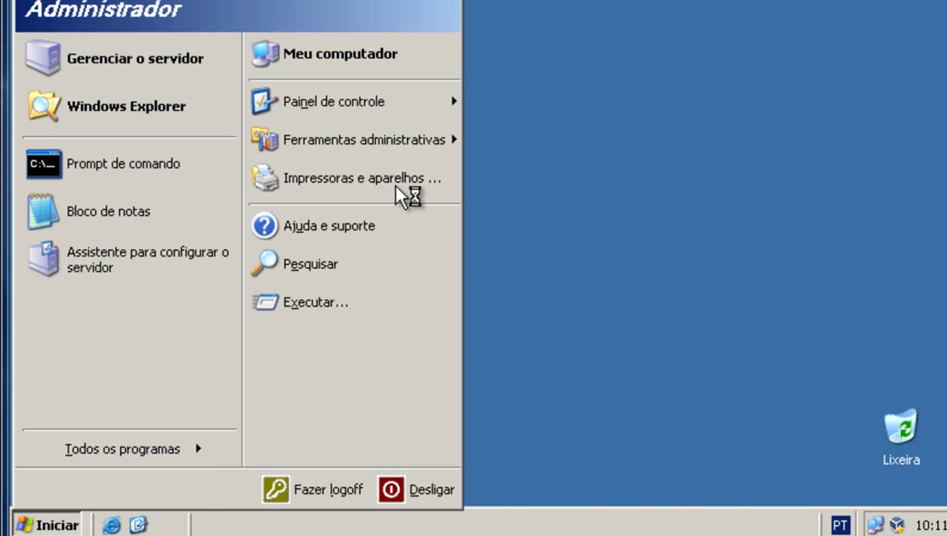
pyautogui.moveTo(419, 146)
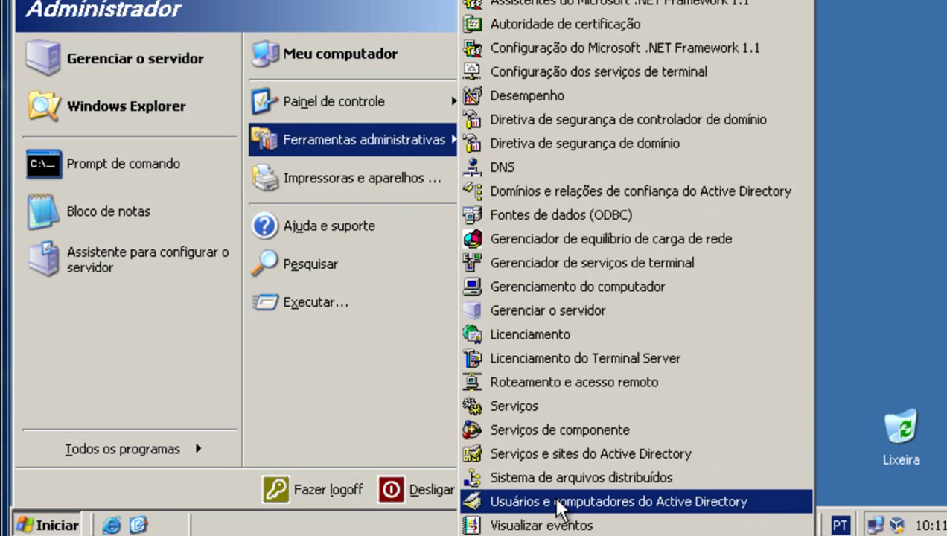
pyautogui.rightClick(560, 512)
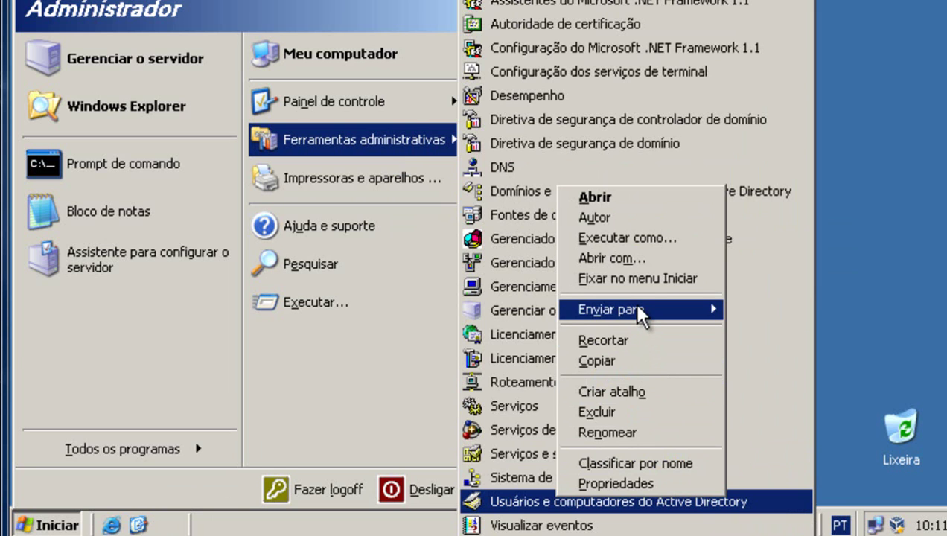
pyautogui.moveTo(638, 312)
pyautogui.click(338, 392)
pyautogui.click(208, 2)
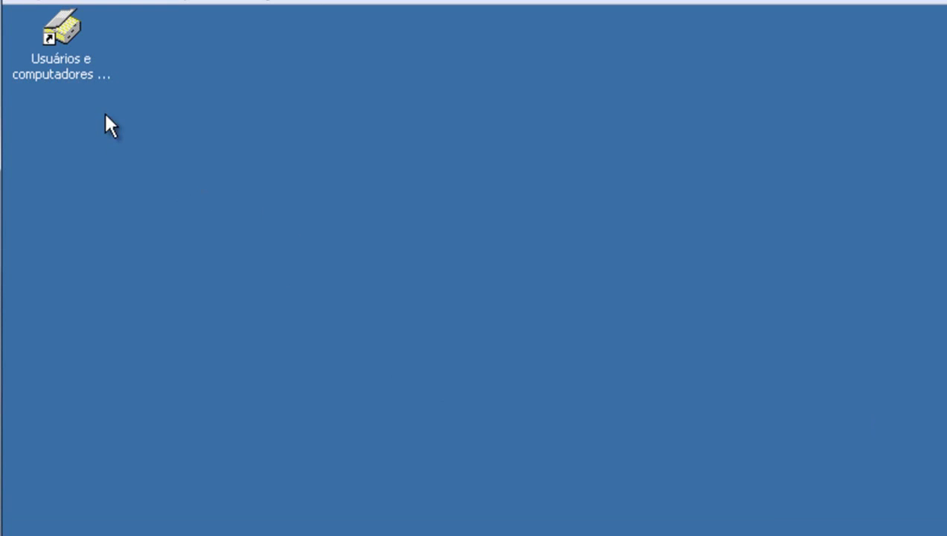
# Open Usuários e computadores do Active Directory, expand mk.com.br, and view Builtin and Users.
pyautogui.doubleClick(69, 60)
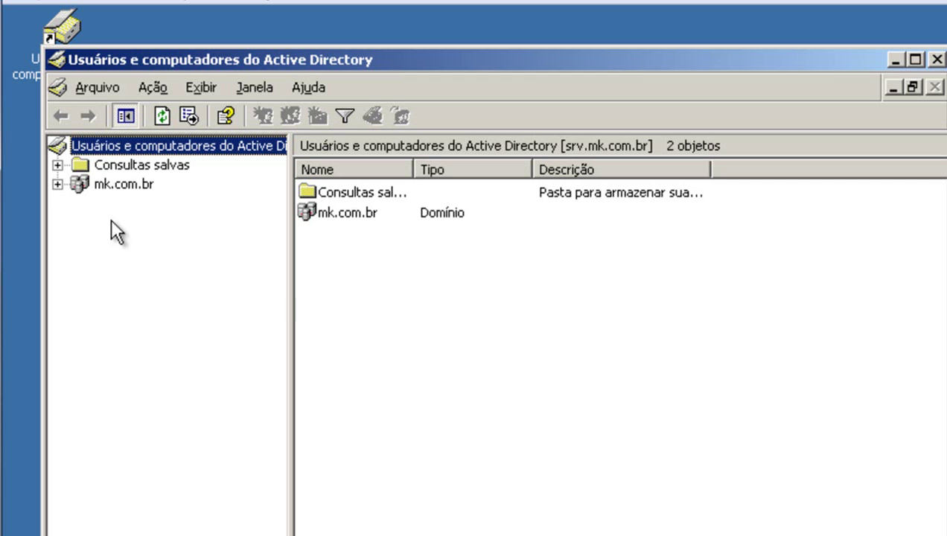
pyautogui.click(123, 183)
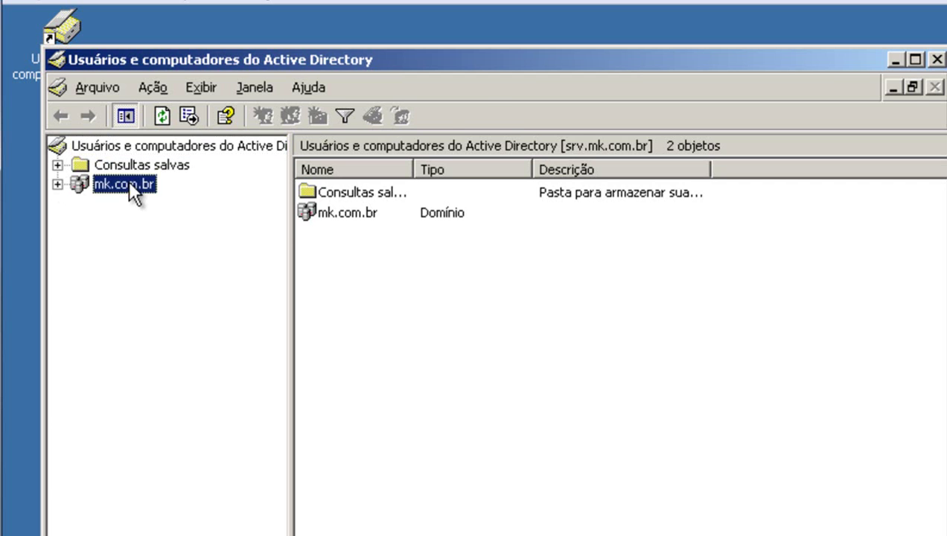
pyautogui.click(58, 183)
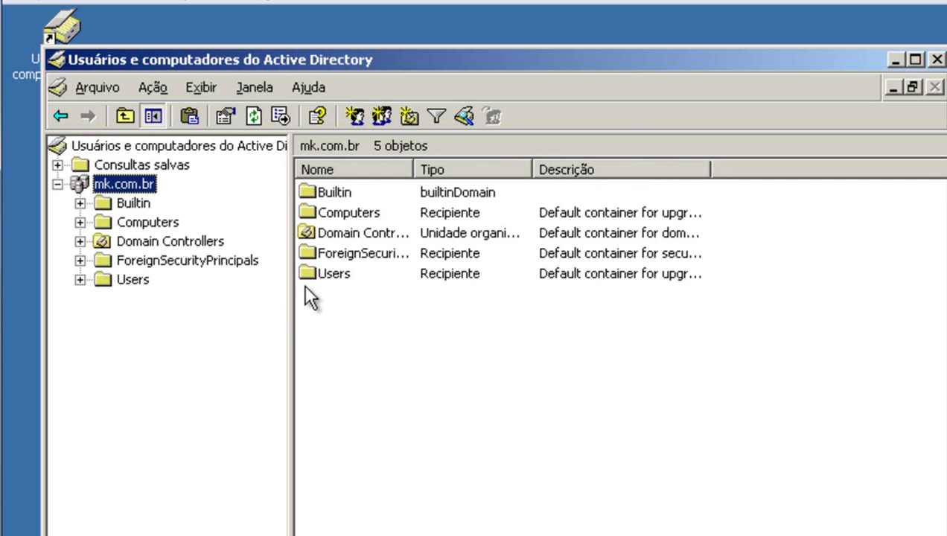
pyautogui.click(128, 205)
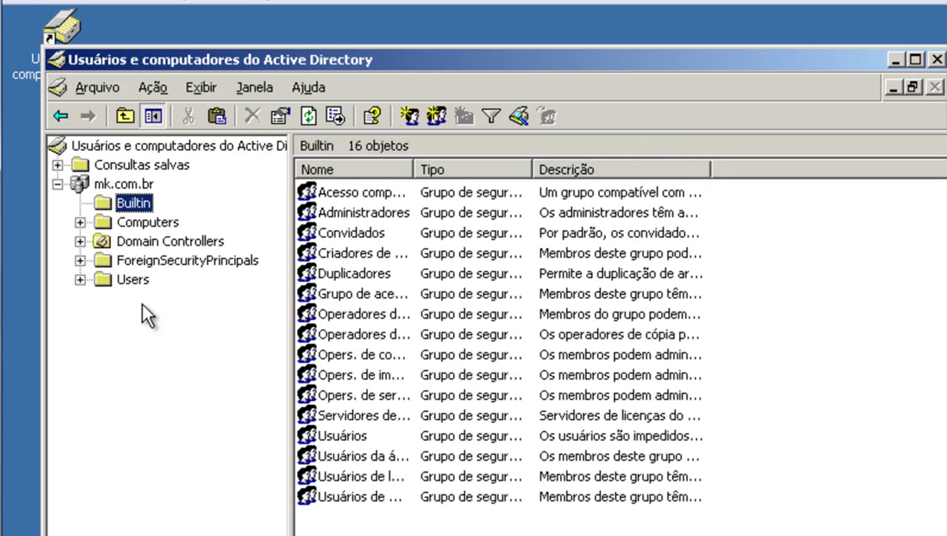
pyautogui.click(125, 280)
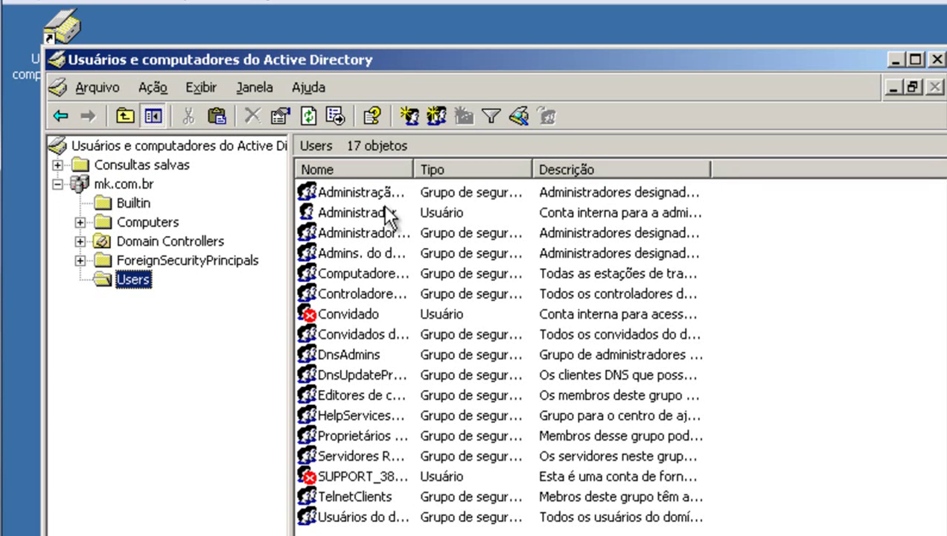
# Inspect Domain Controllers (SRV), Computers and Users, then show mk.com.br's top-level containers.
pyautogui.click(149, 244)
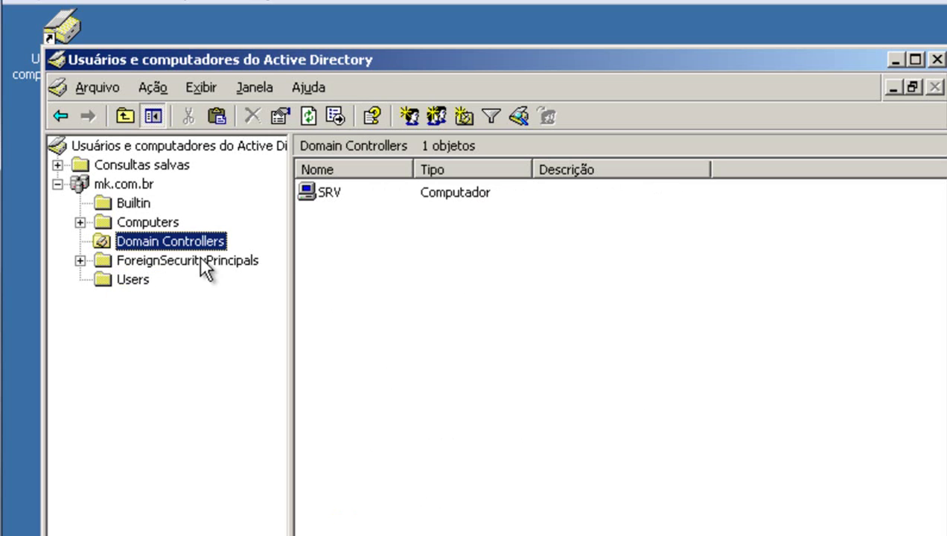
pyautogui.click(322, 208)
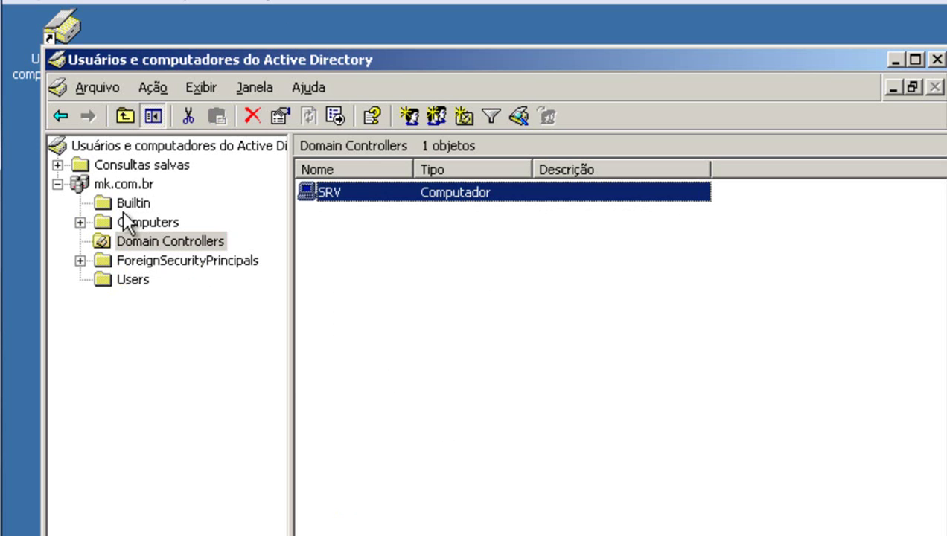
pyautogui.click(162, 222)
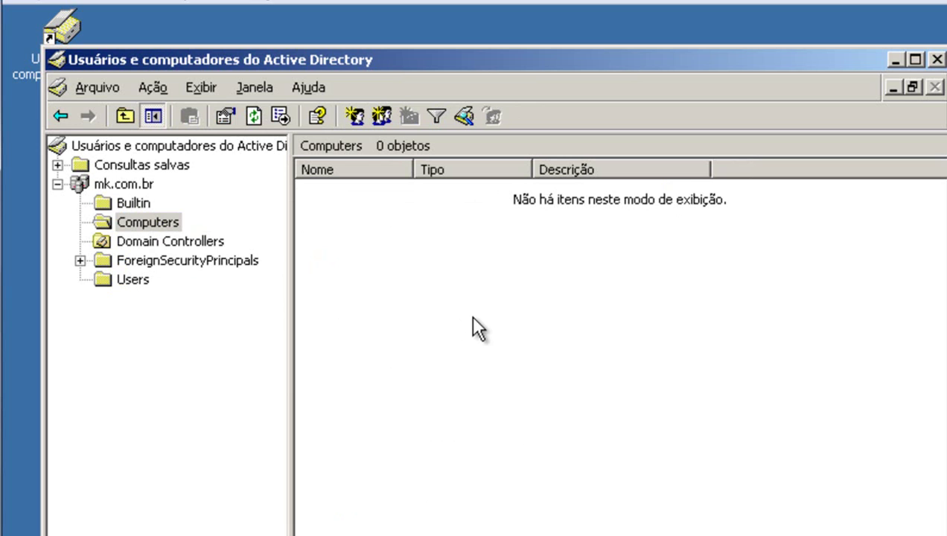
pyautogui.click(134, 221)
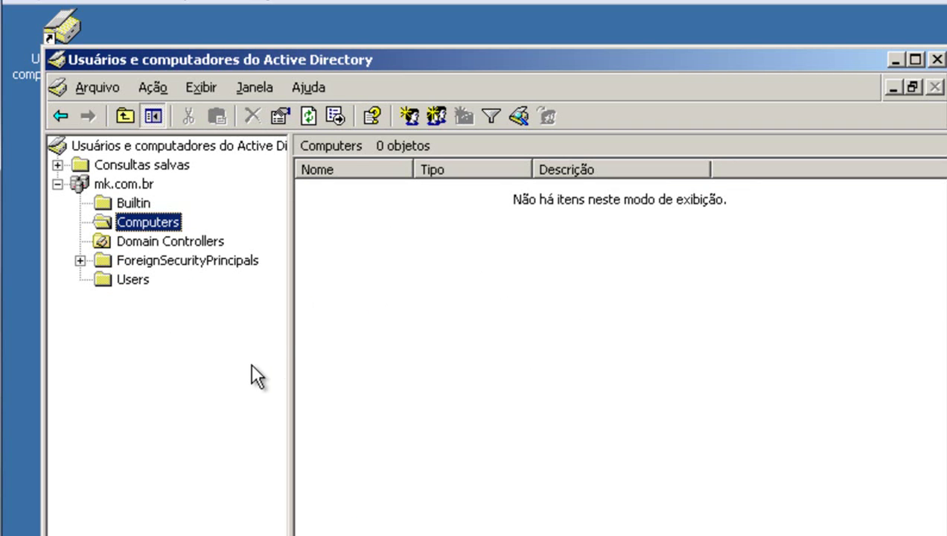
pyautogui.click(134, 284)
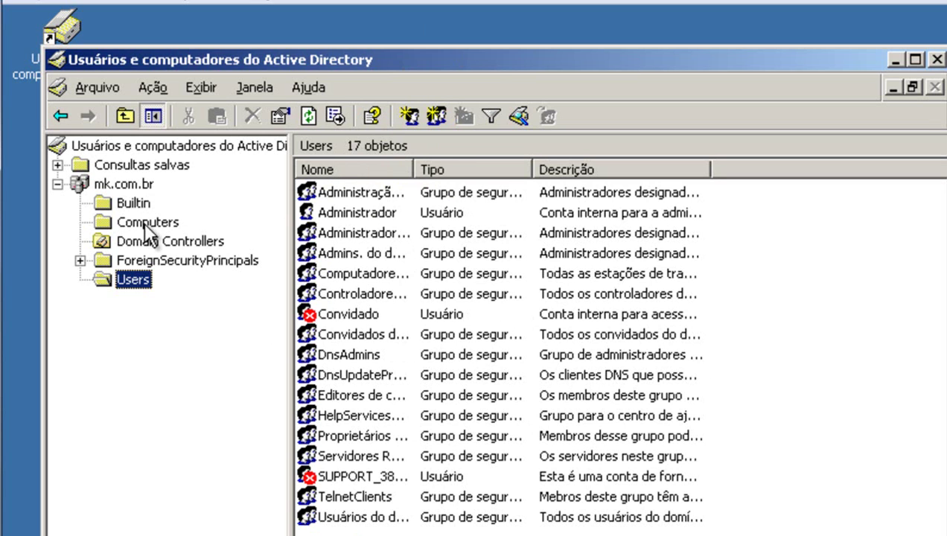
pyautogui.click(125, 186)
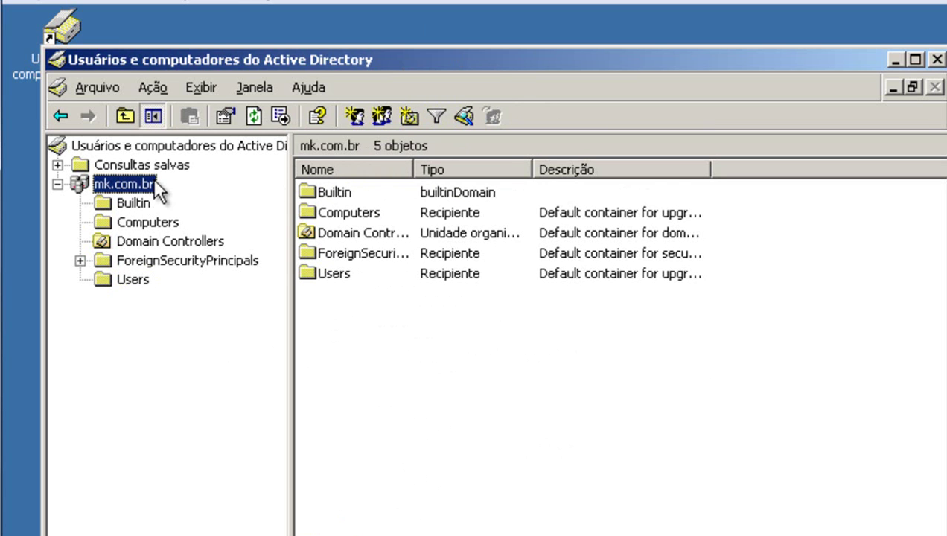
# Add an organizational unit named EMPRESA to mk.com.br through Novo > Unidade organizacional.
pyautogui.rightClick(148, 187)
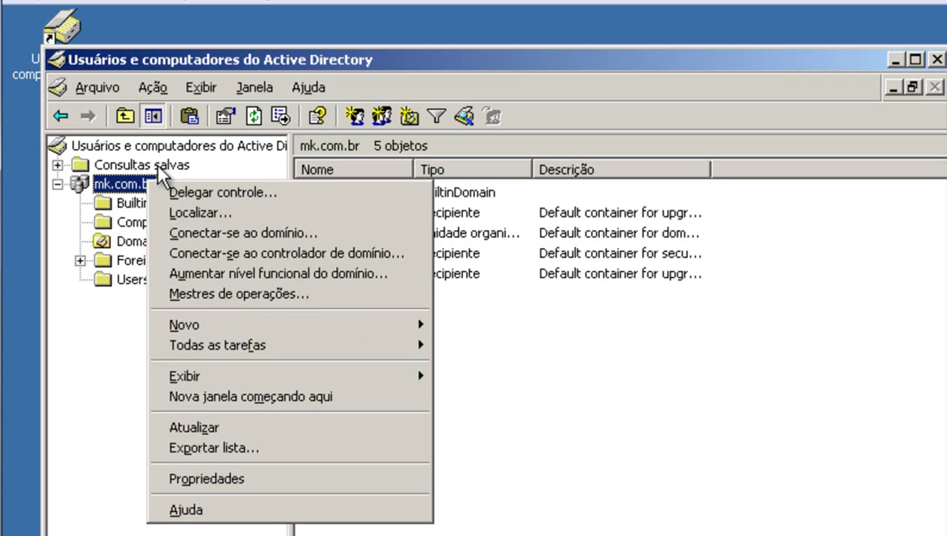
pyautogui.moveTo(250, 334)
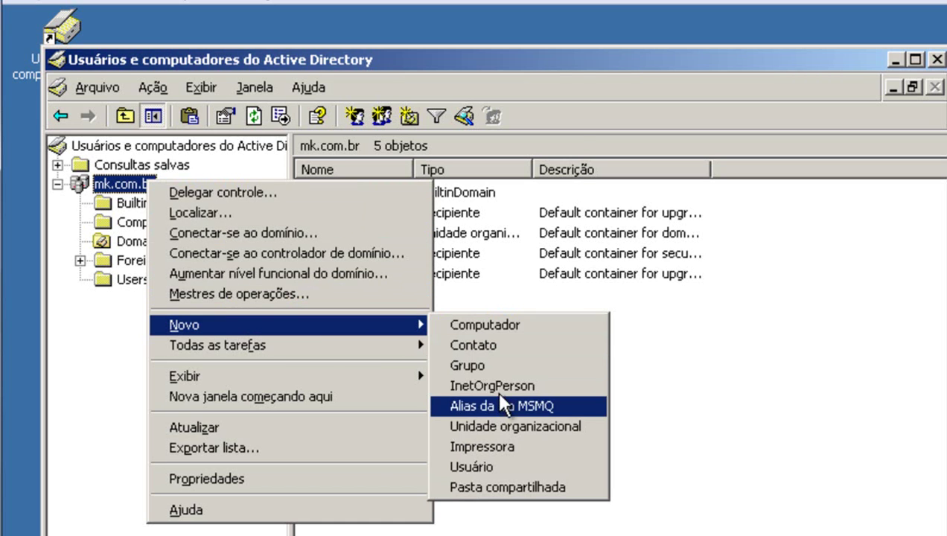
pyautogui.click(499, 430)
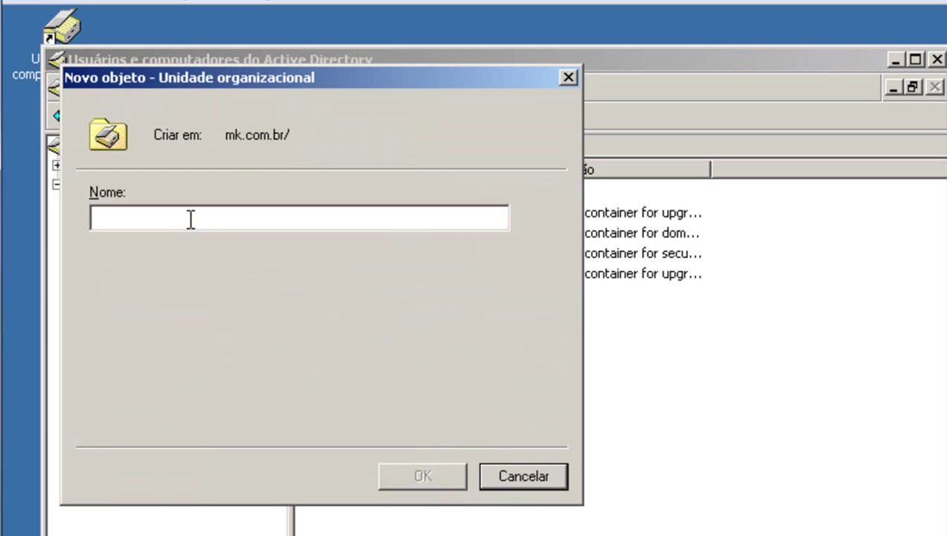
pyautogui.write('EMPRESA')
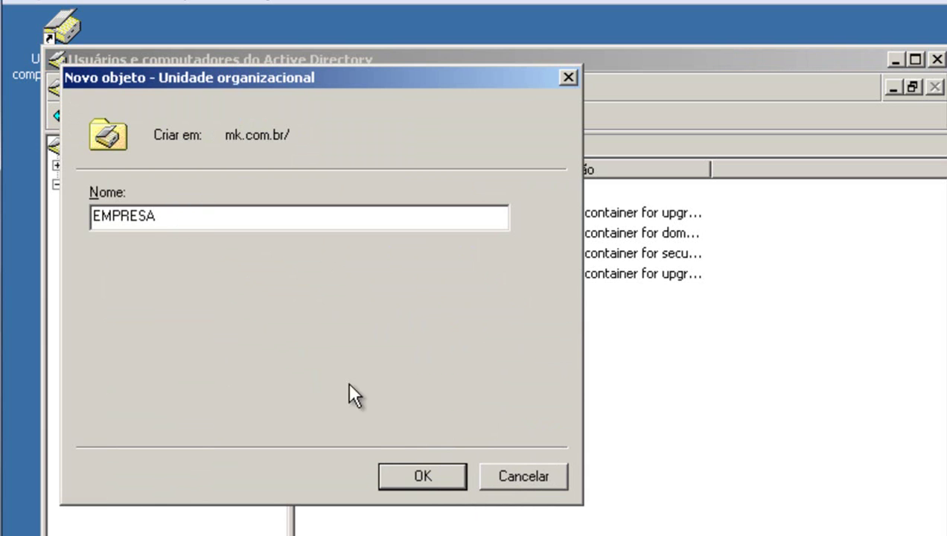
pyautogui.click(417, 470)
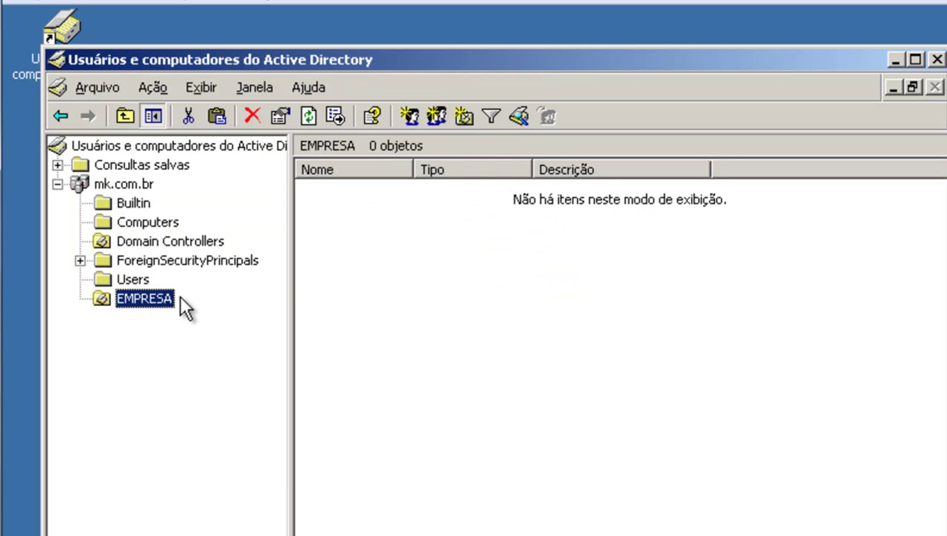
# Select EMPRESA and create the ADM organizational unit inside it with the toolbar button.
pyautogui.rightClick(177, 299)
pyautogui.click(454, 263)
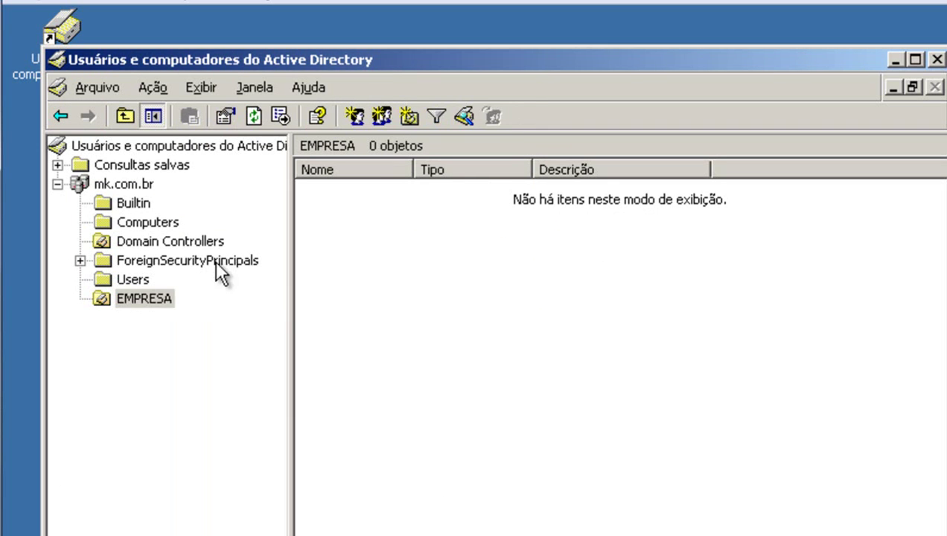
pyautogui.click(146, 296)
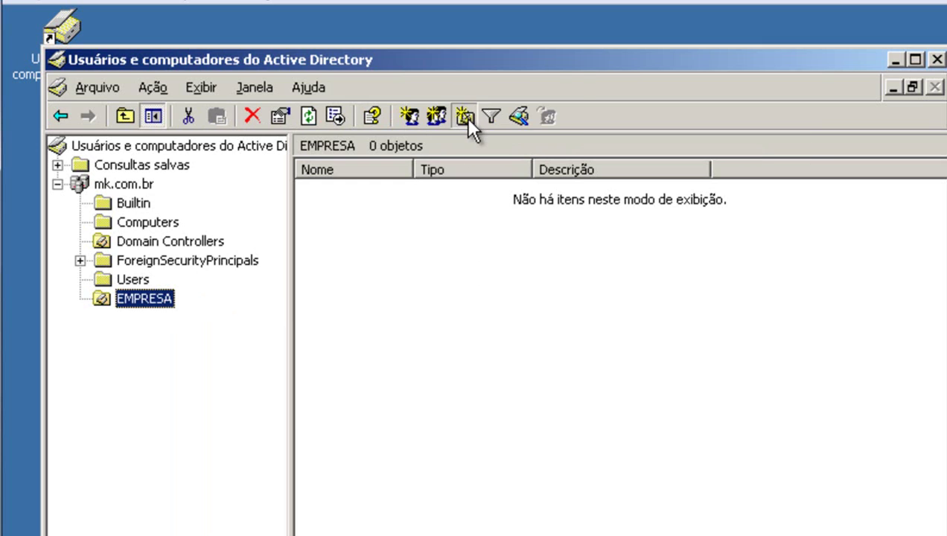
pyautogui.click(465, 116)
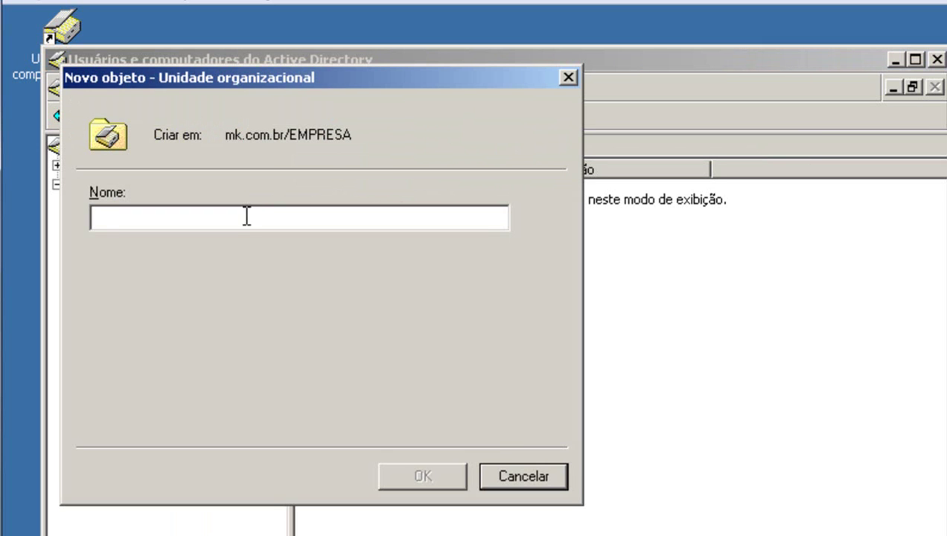
pyautogui.write('ADM')
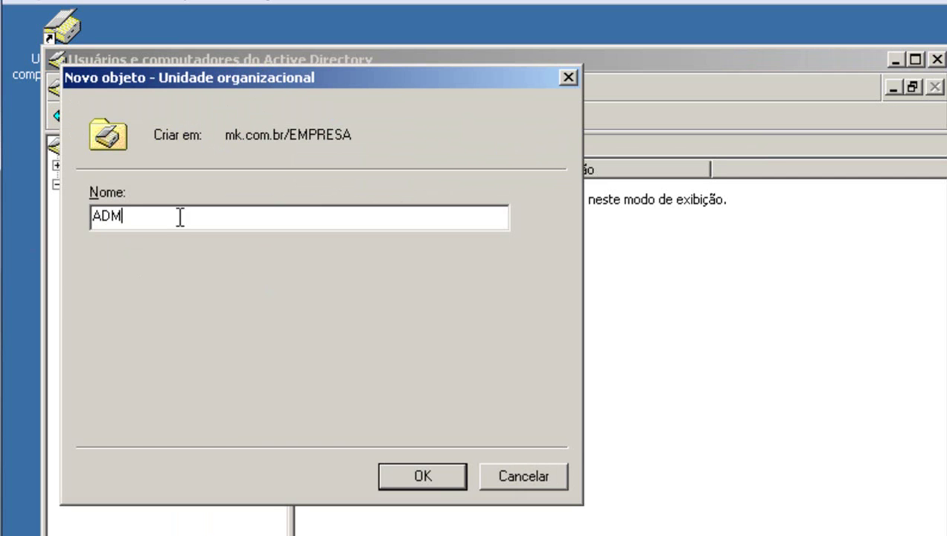
pyautogui.click(421, 475)
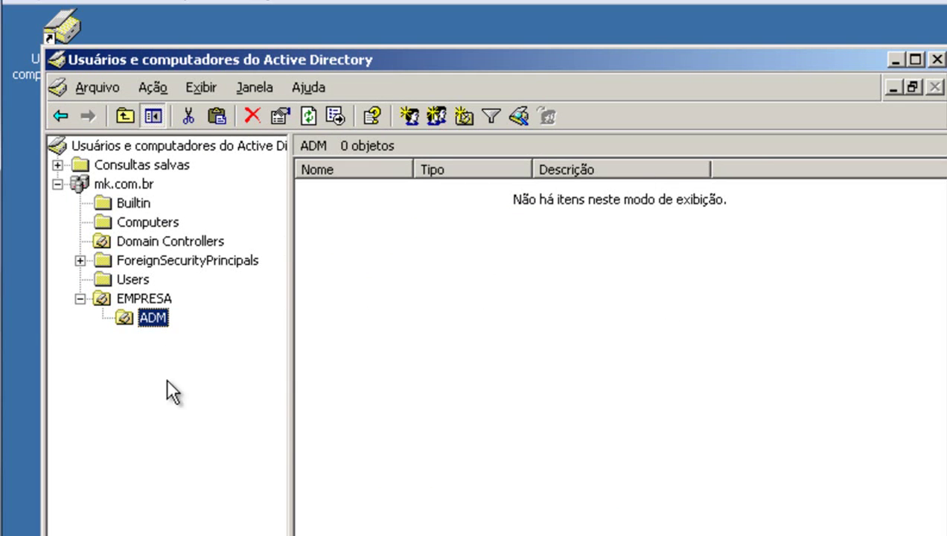
# Launch the Novo > Usuário wizard for the ADM unit and reposition its window.
pyautogui.rightClick(142, 323)
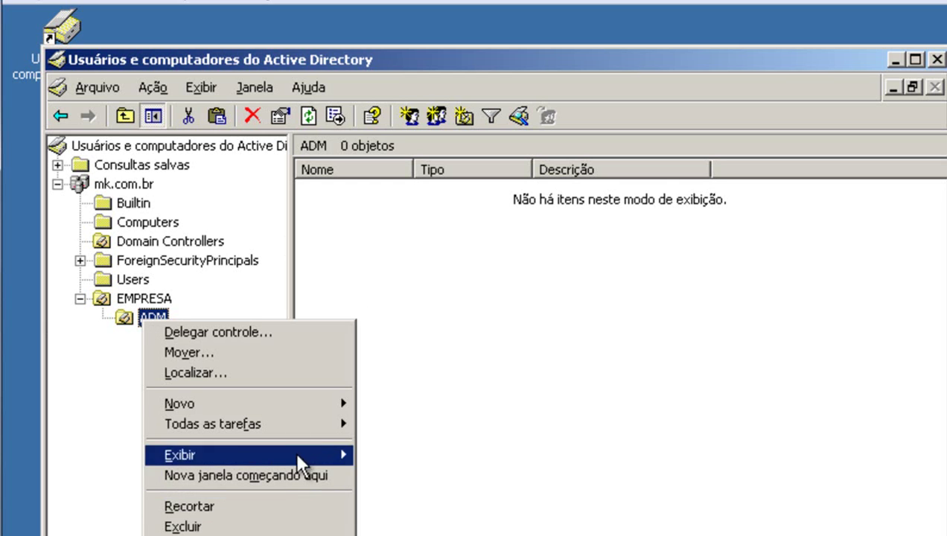
pyautogui.moveTo(292, 407)
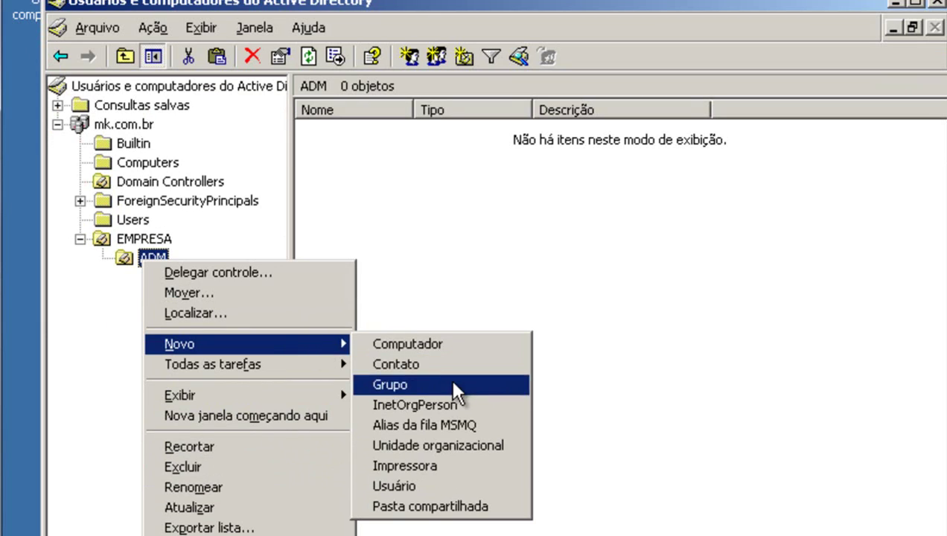
pyautogui.click(462, 488)
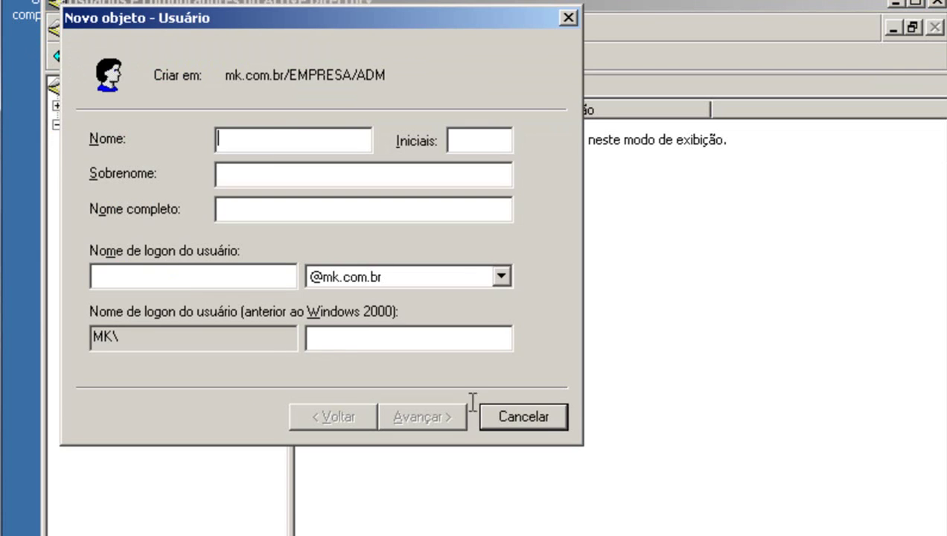
pyautogui.moveTo(445, 23); pyautogui.dragTo(602, 164)
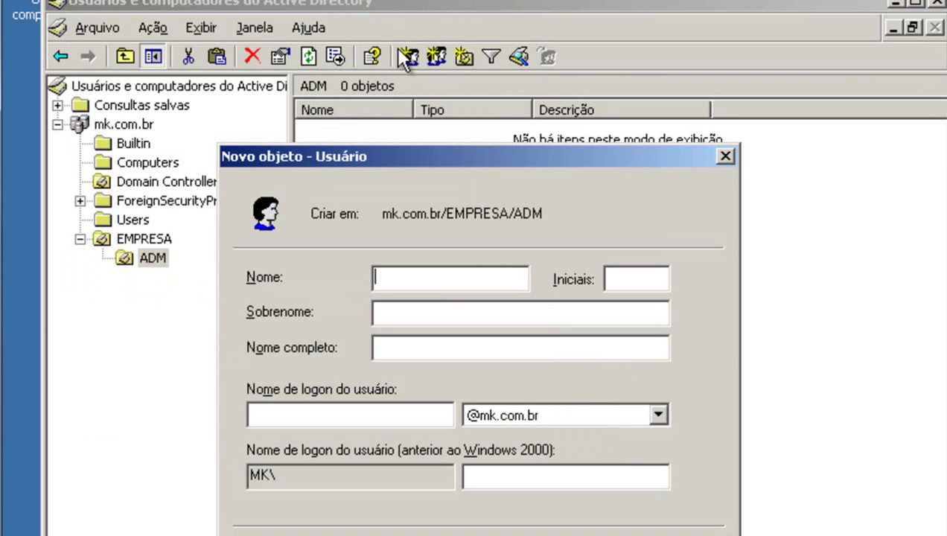
pyautogui.moveTo(409, 162); pyautogui.dragTo(412, 118)
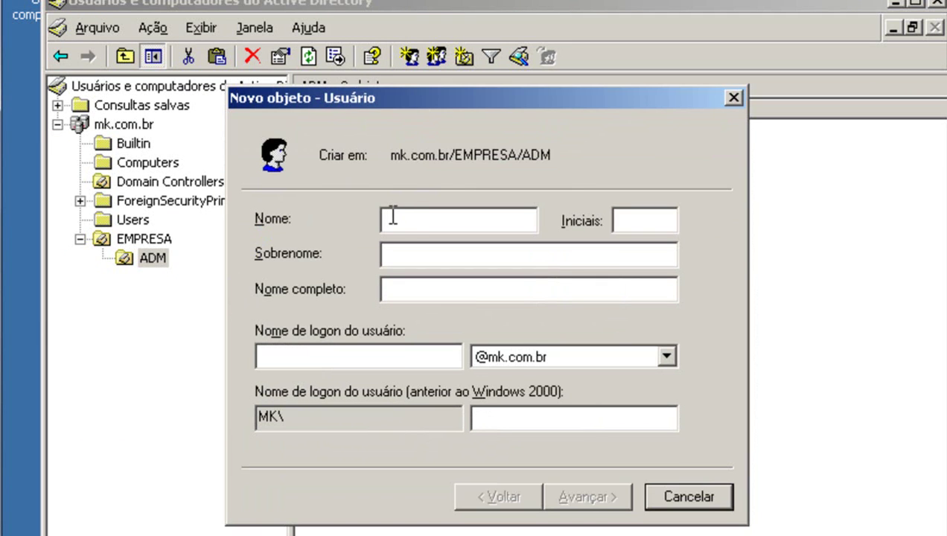
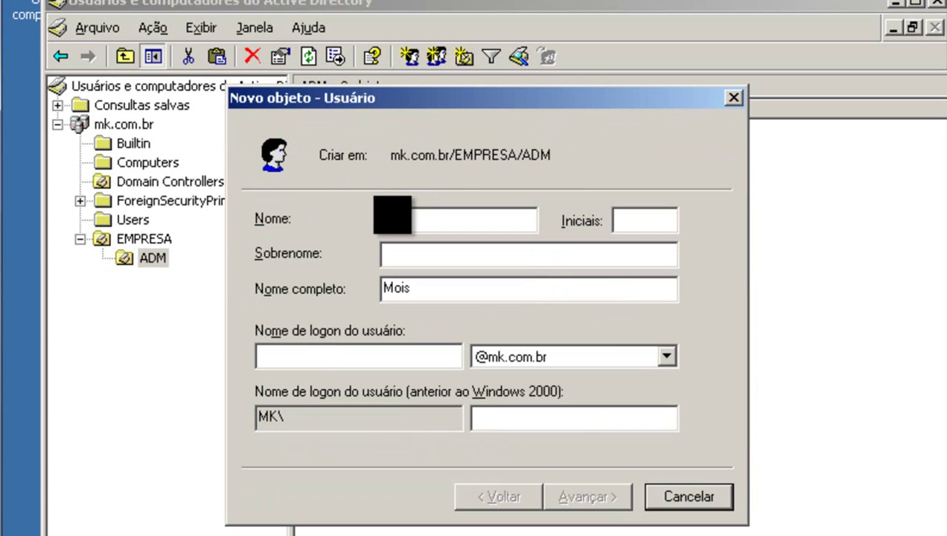
# Enter the user's first name, surname and logon name, then advance to the password page.
pyautogui.press('Tab')
pyautogui.press('Tab')
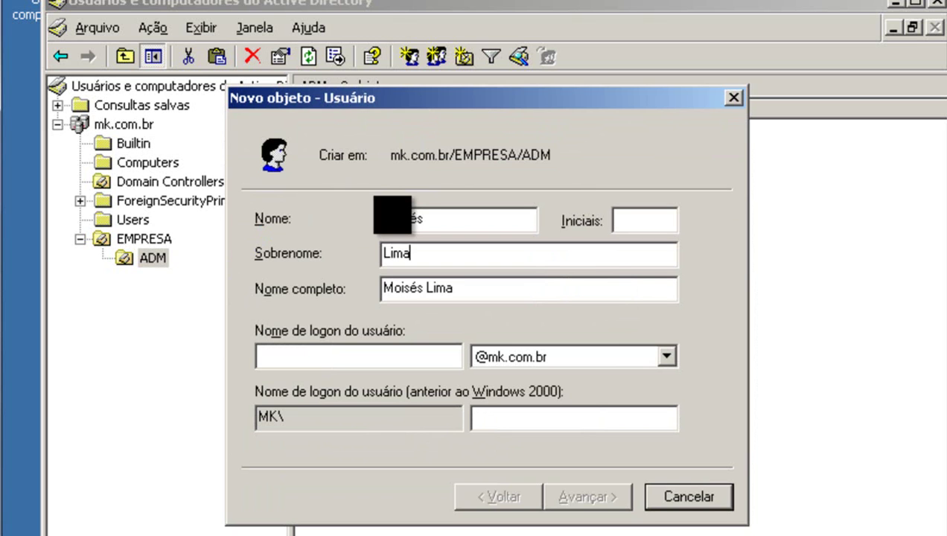
pyautogui.press('Tab')
pyautogui.press('Tab')
pyautogui.write('moisesl')
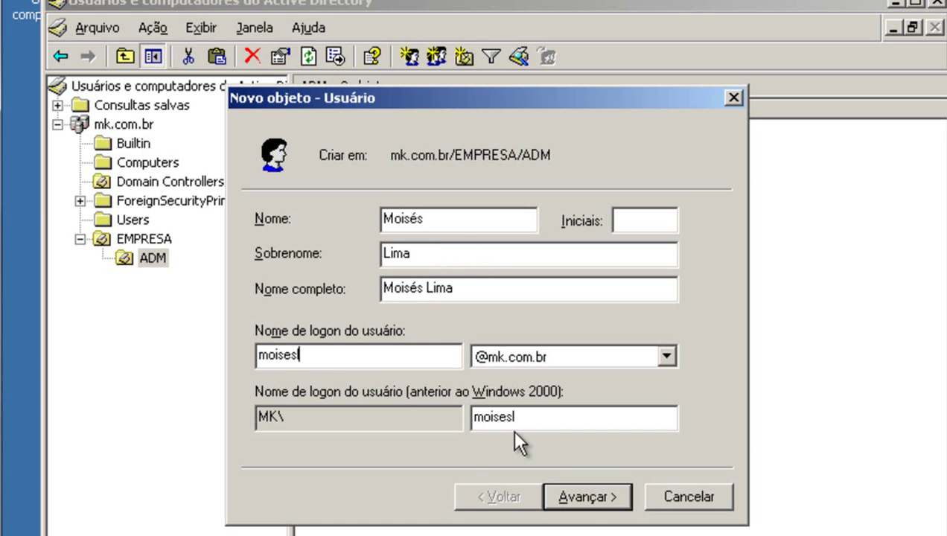
pyautogui.click(578, 499)
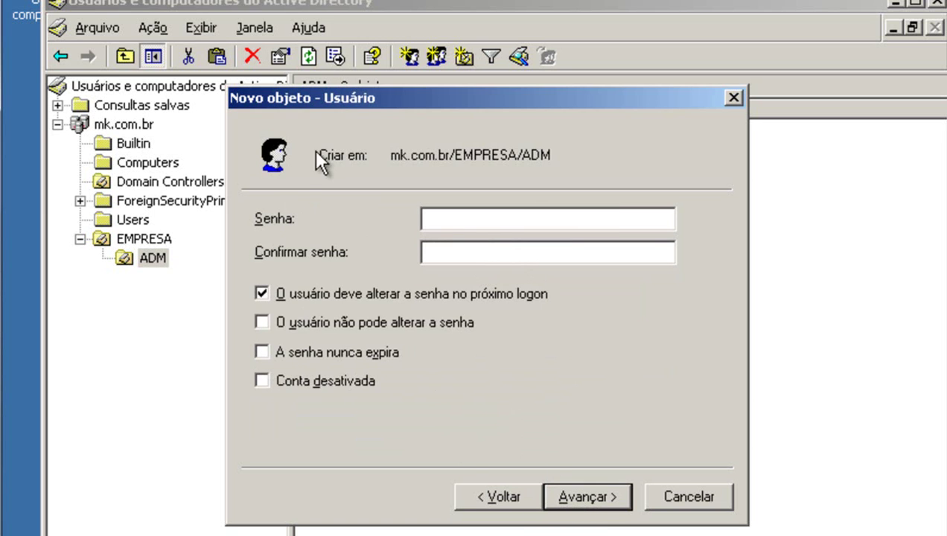
pyautogui.moveTo(359, 88); pyautogui.dragTo(436, 75)
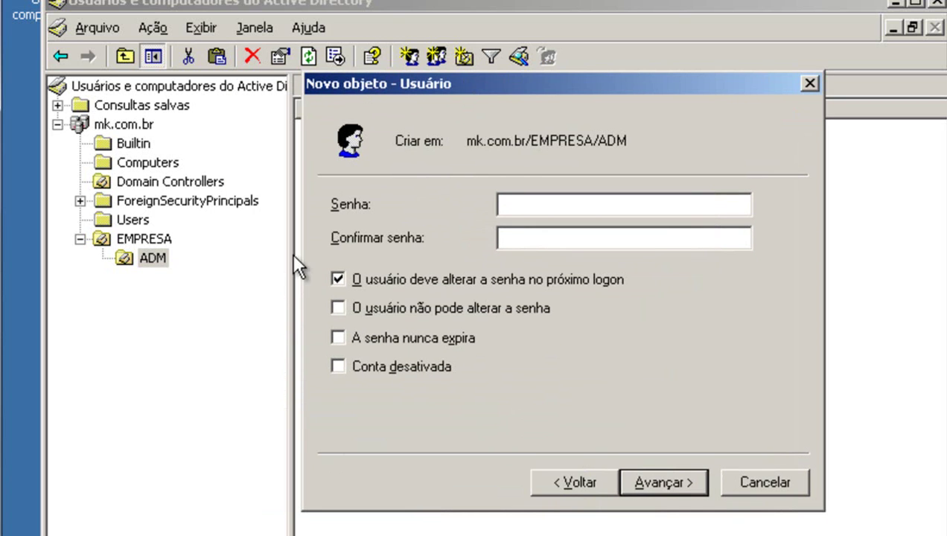
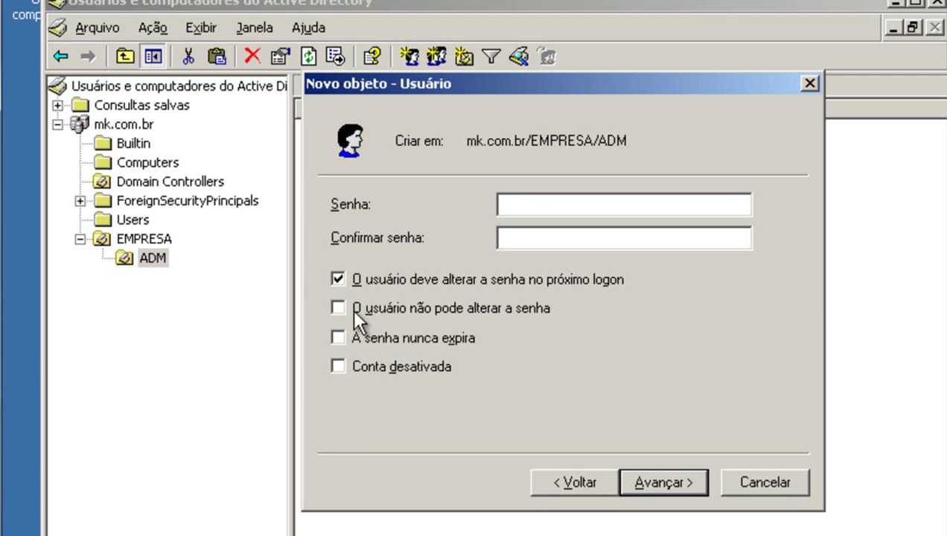
# Clear 'must change password at next logon' and enable 'password never expires' for the new user.
pyautogui.click(337, 278)
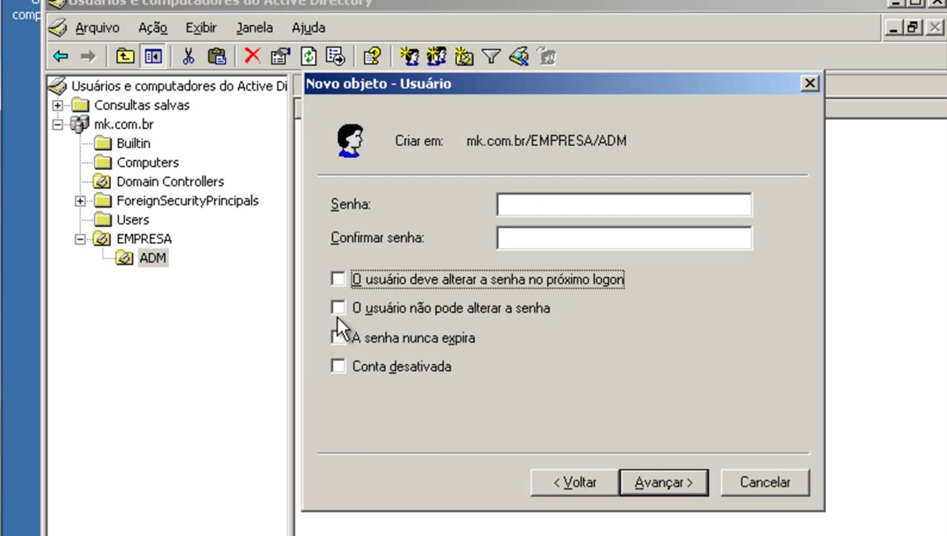
pyautogui.click(341, 337)
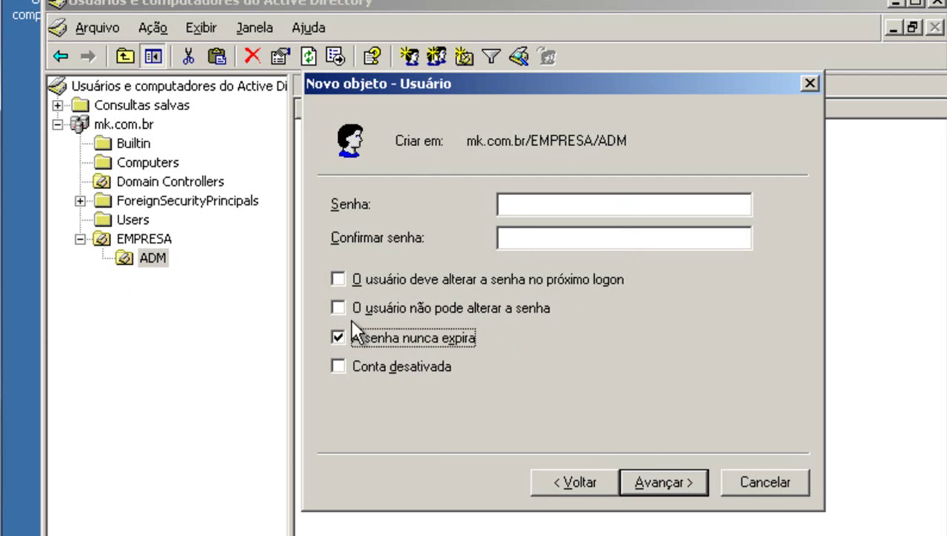
pyautogui.click(653, 481)
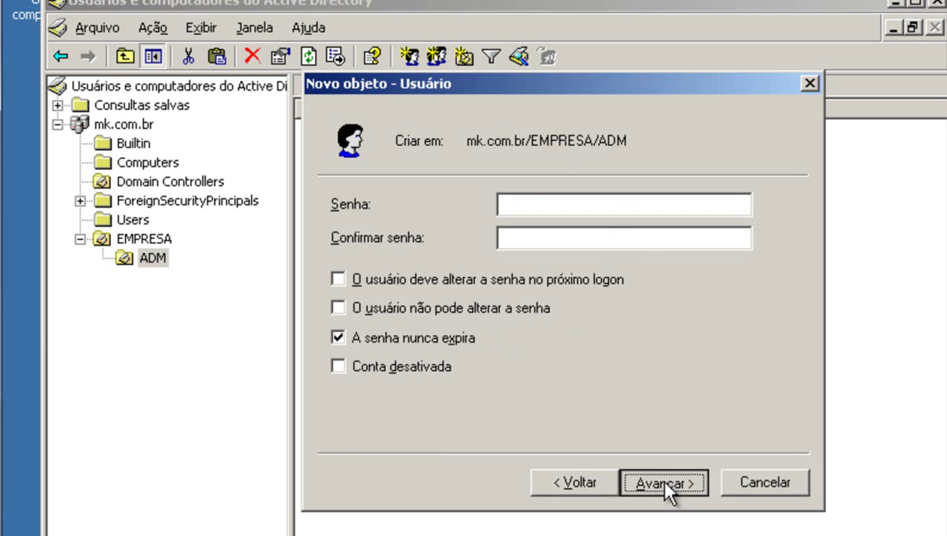
# Try to finish the account, dismiss the password-complexity error and return to the password fields.
pyautogui.click(532, 231)
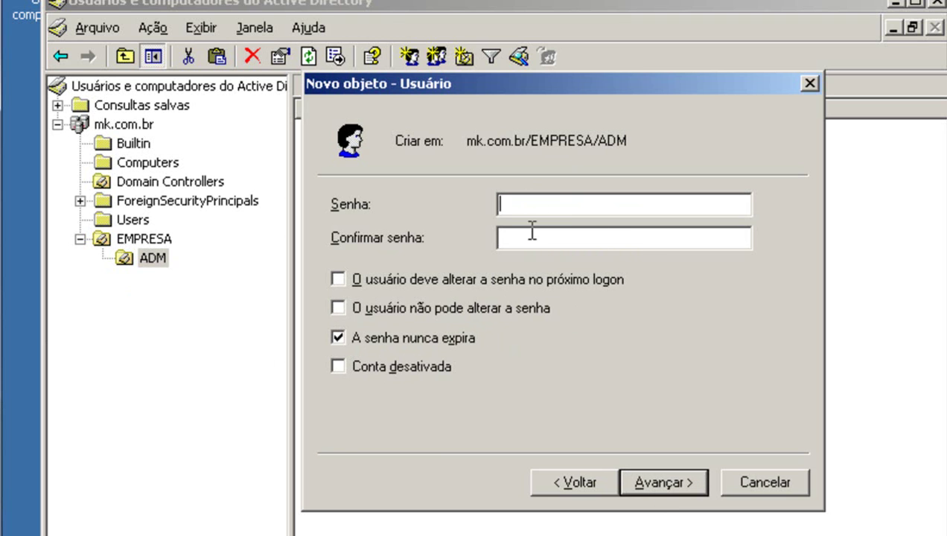
pyautogui.click(655, 476)
pyautogui.click(657, 480)
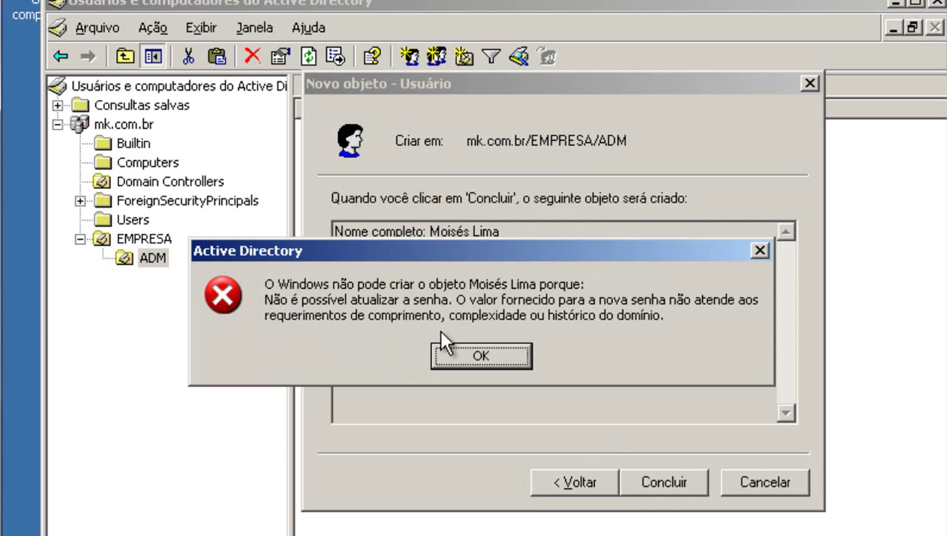
pyautogui.click(468, 363)
pyautogui.click(561, 476)
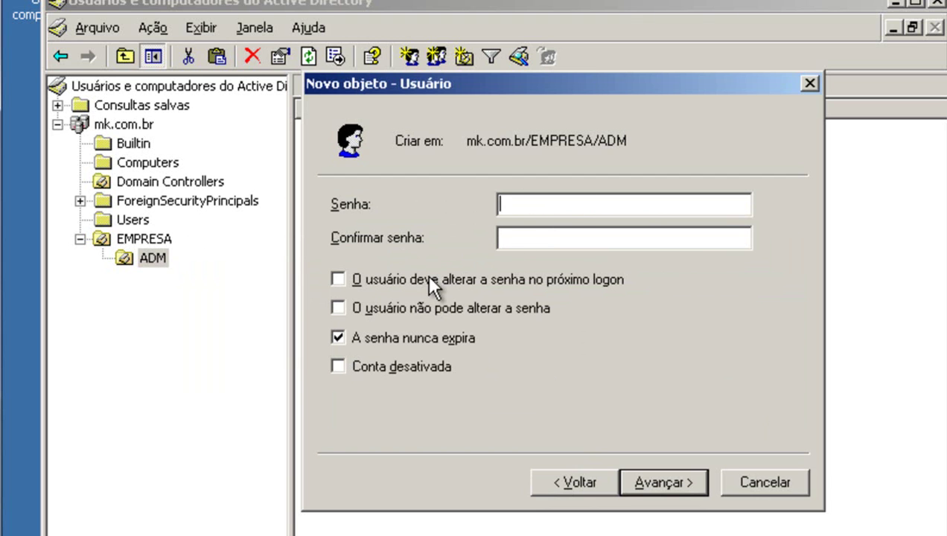
pyautogui.click(545, 239)
pyautogui.click(544, 206)
pyautogui.click(526, 236)
# Open Diretiva de segurança de domínio and show Diretivas de senha, selecting the complexity policy.
pyautogui.press('super')
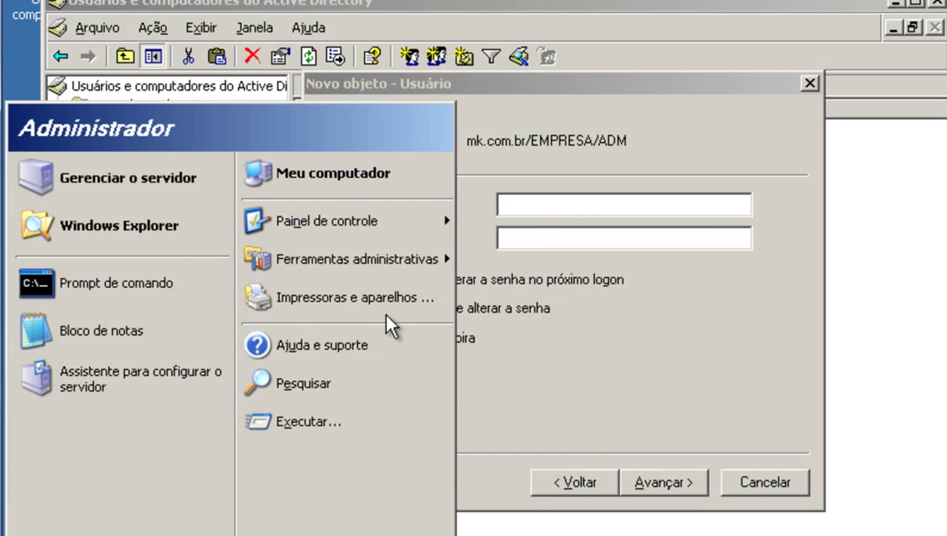
pyautogui.moveTo(398, 272)
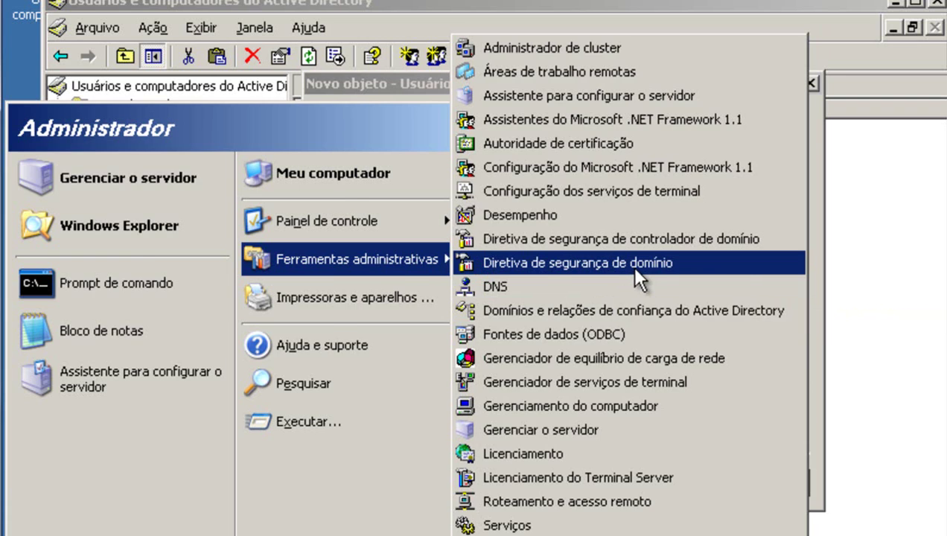
pyautogui.click(631, 266)
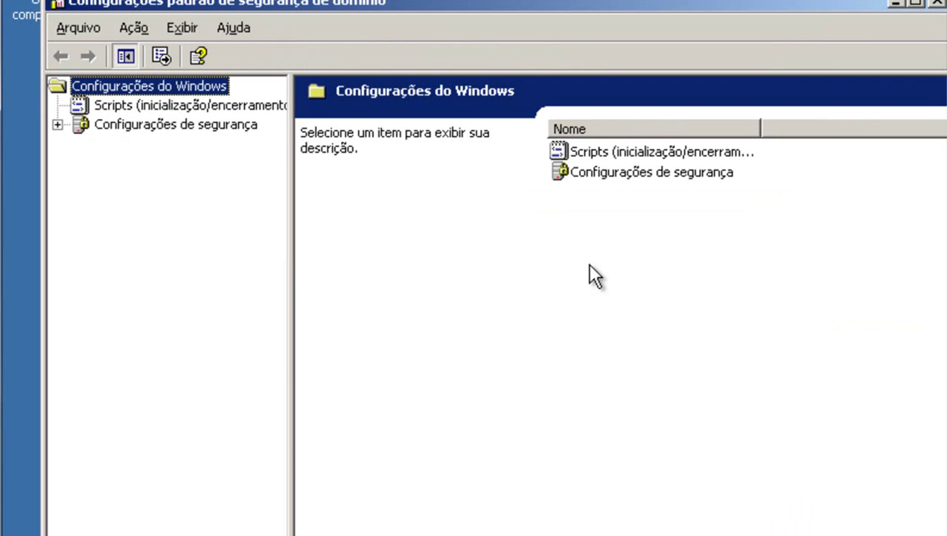
pyautogui.click(56, 125)
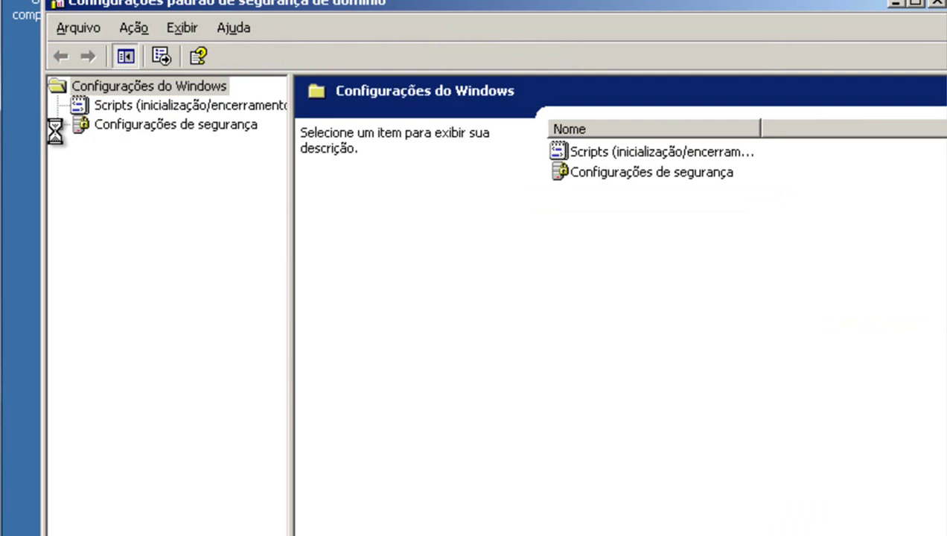
pyautogui.click(226, 120)
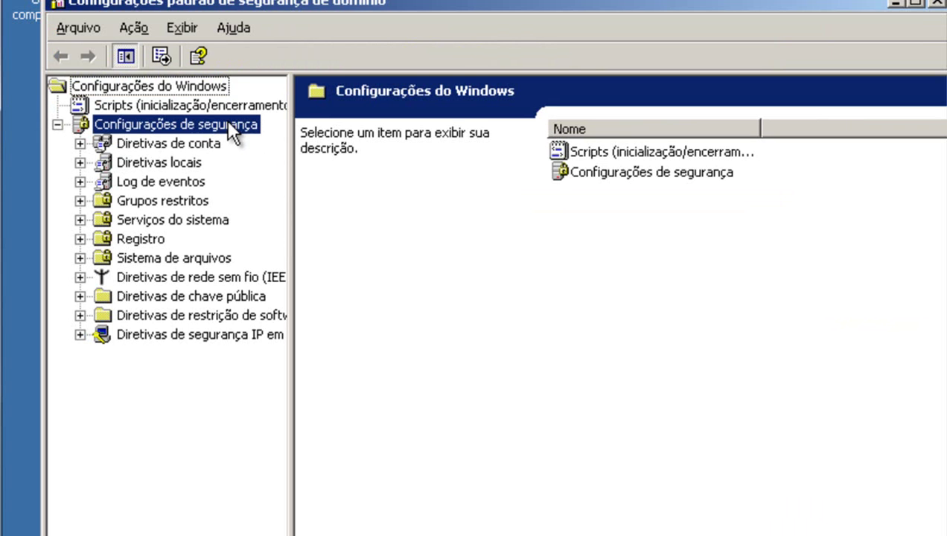
pyautogui.click(80, 143)
pyautogui.click(121, 143)
pyautogui.click(127, 162)
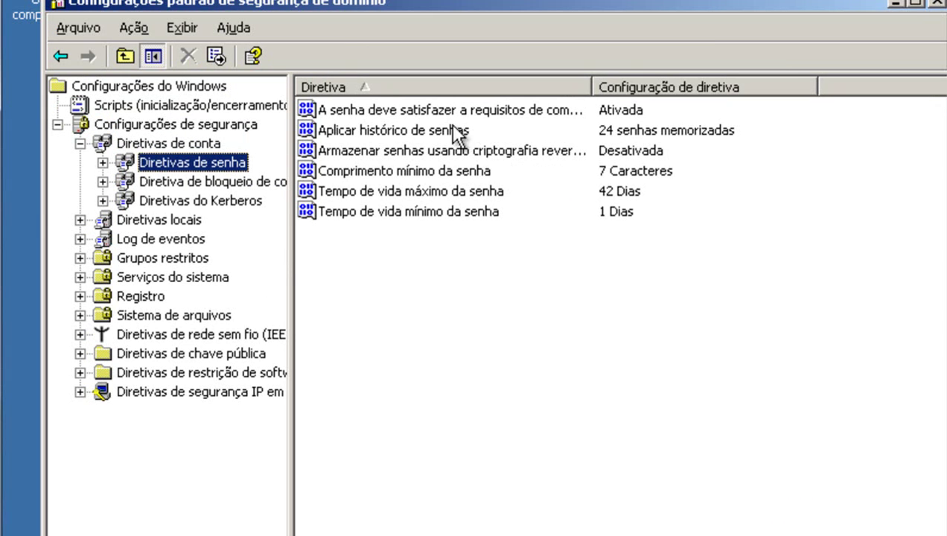
pyautogui.click(373, 109)
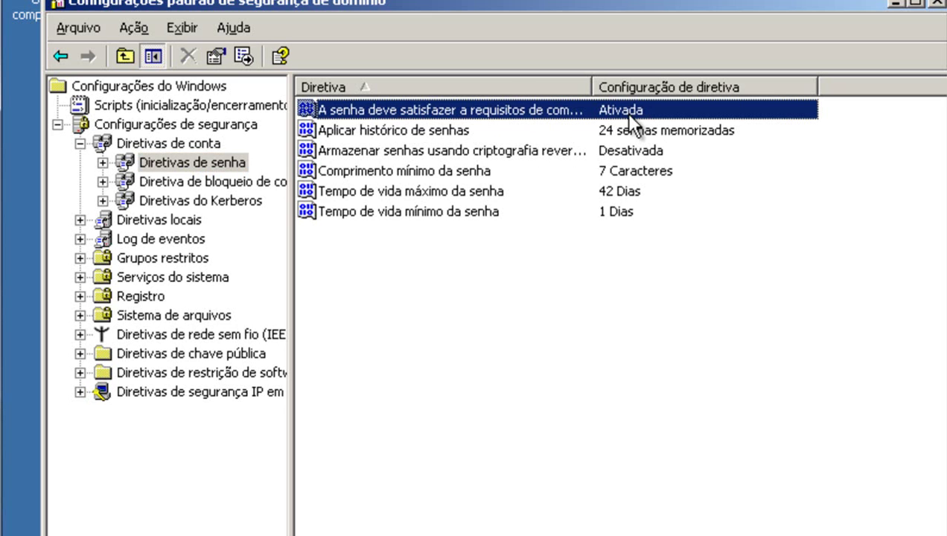
# Set the password complexity requirement policy to Desativada.
pyautogui.doubleClick(565, 109)
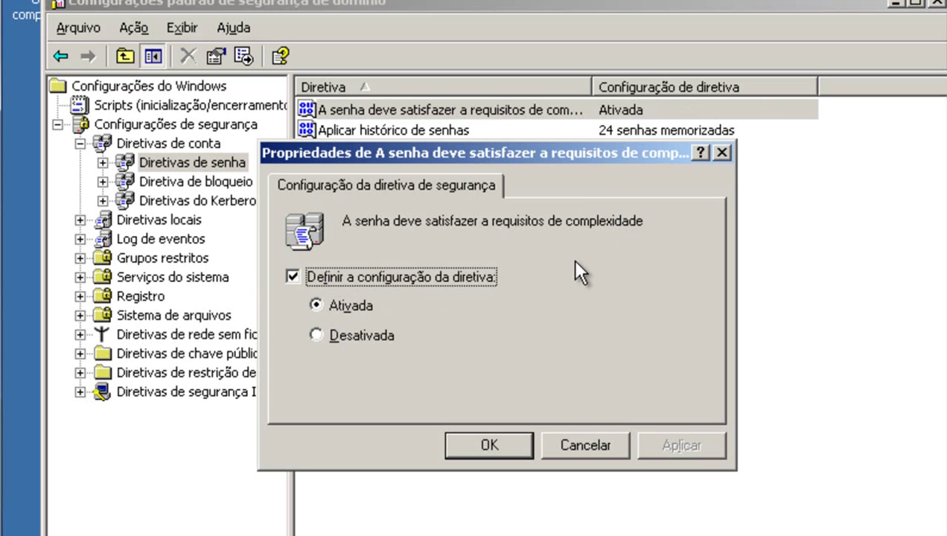
pyautogui.click(348, 335)
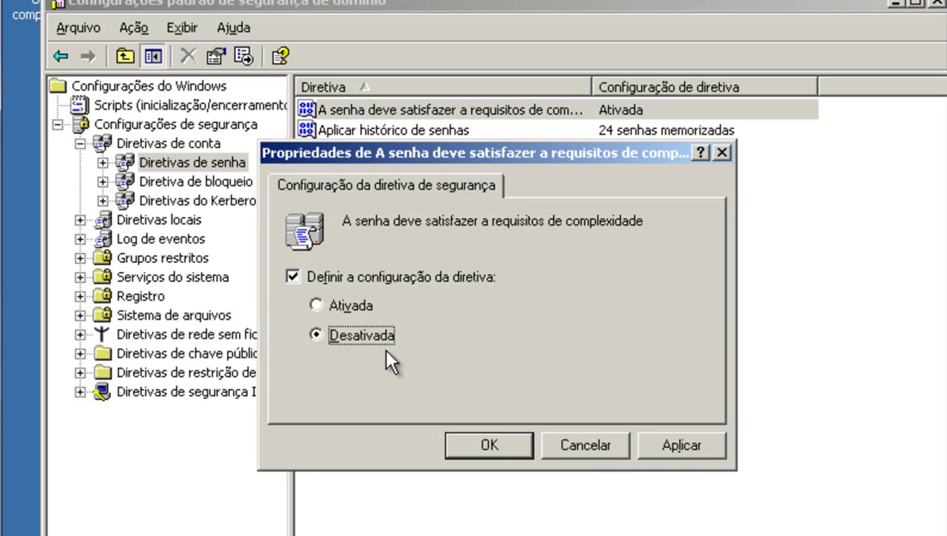
pyautogui.click(665, 445)
pyautogui.click(455, 445)
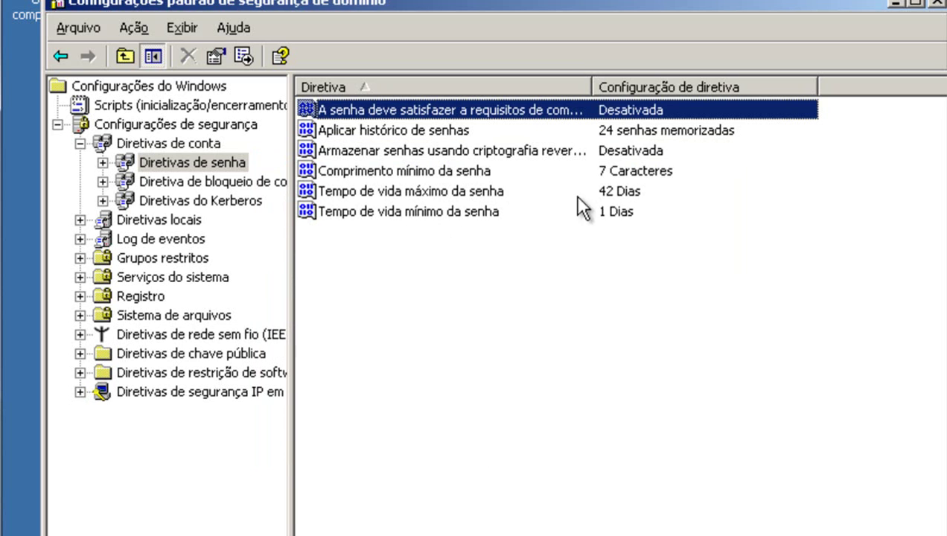
# Set the minimum password length to 0 characters.
pyautogui.doubleClick(475, 170)
pyautogui.press('Tab')
pyautogui.write('0')
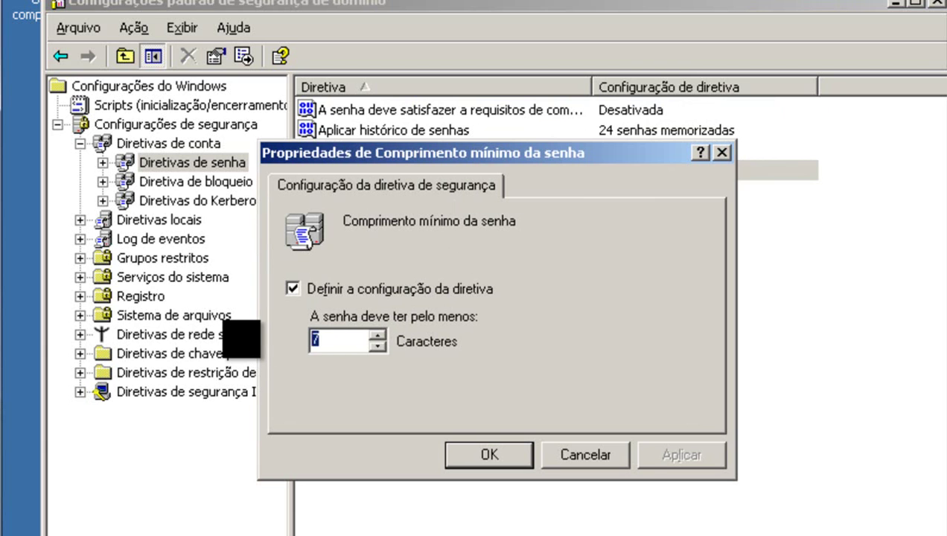
pyautogui.click(685, 448)
pyautogui.click(519, 448)
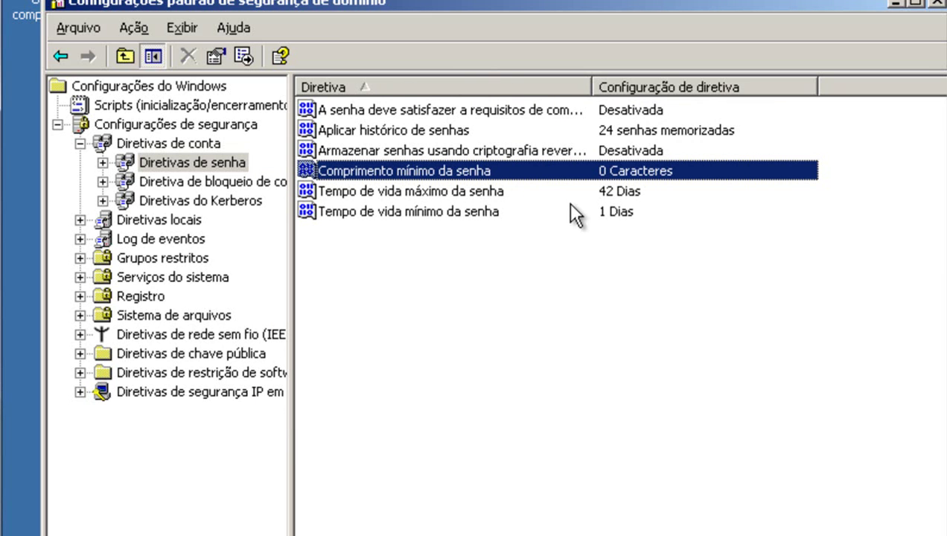
# Change the maximum password age from 42 to 30 days.
pyautogui.click(372, 195)
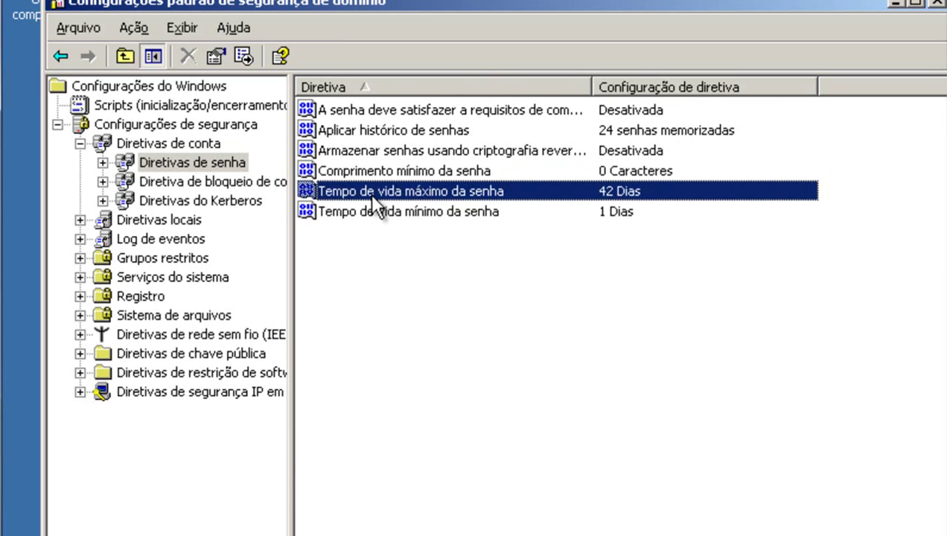
pyautogui.doubleClick(528, 194)
pyautogui.moveTo(338, 338); pyautogui.dragTo(294, 337)
pyautogui.write('30')
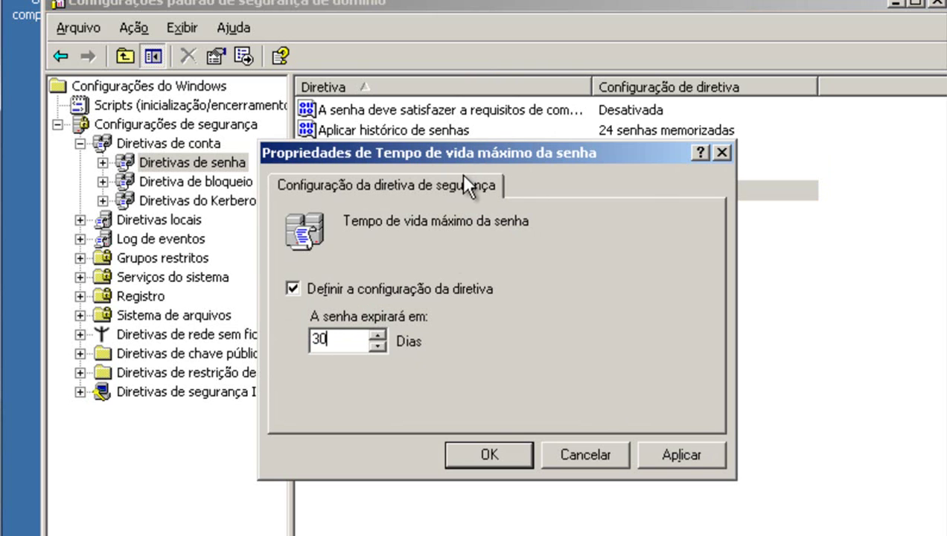
pyautogui.moveTo(580, 149); pyautogui.dragTo(595, 112)
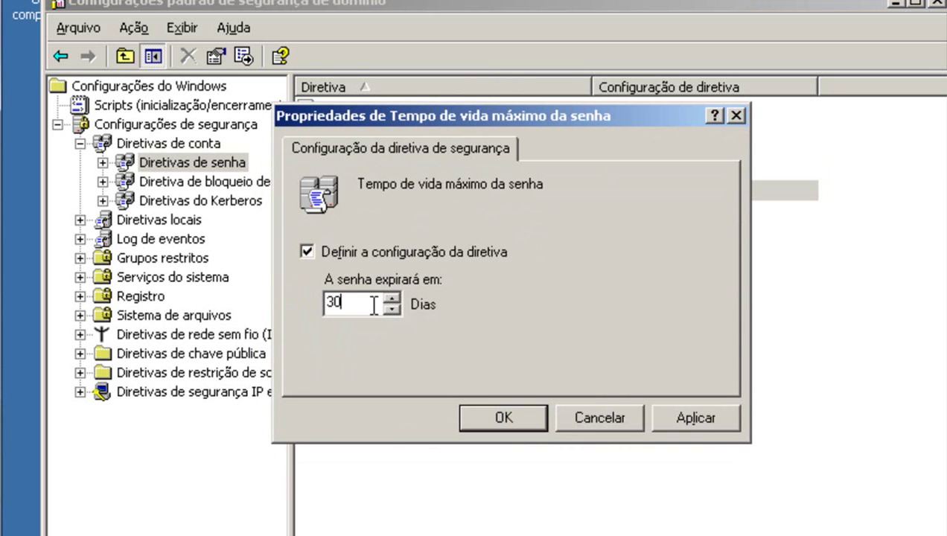
pyautogui.click(703, 421)
pyautogui.click(500, 423)
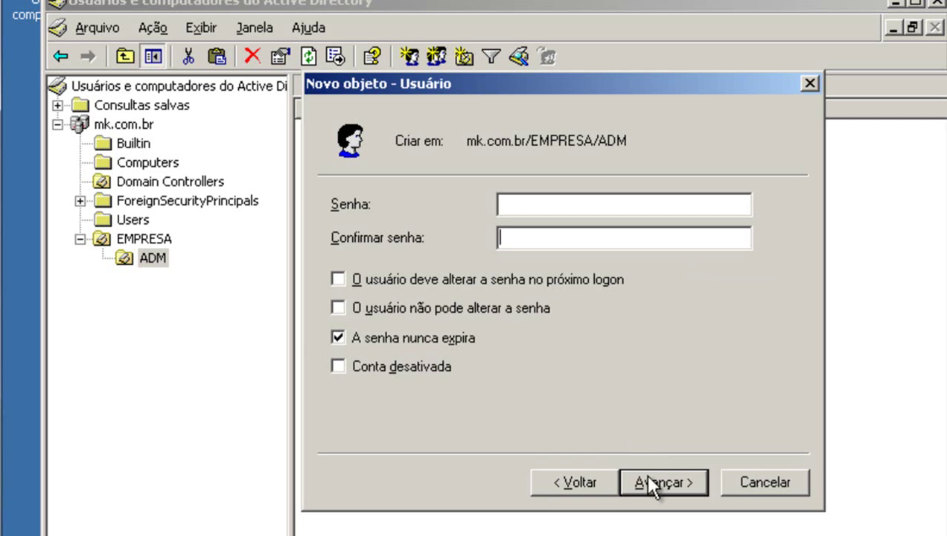
# Retry finishing the ADM user, dismiss the repeated password error and return to the password page.
pyautogui.click(647, 470)
pyautogui.click(652, 476)
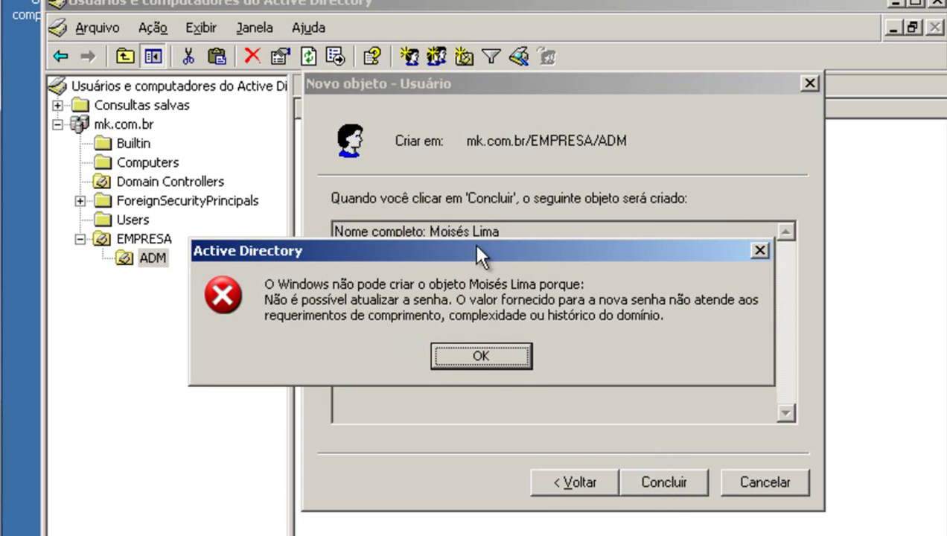
pyautogui.click(480, 355)
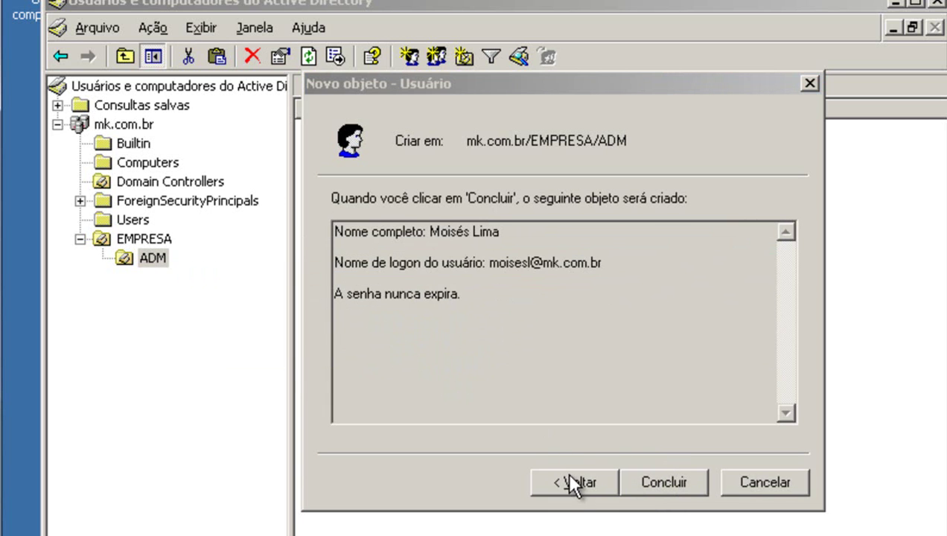
pyautogui.click(571, 482)
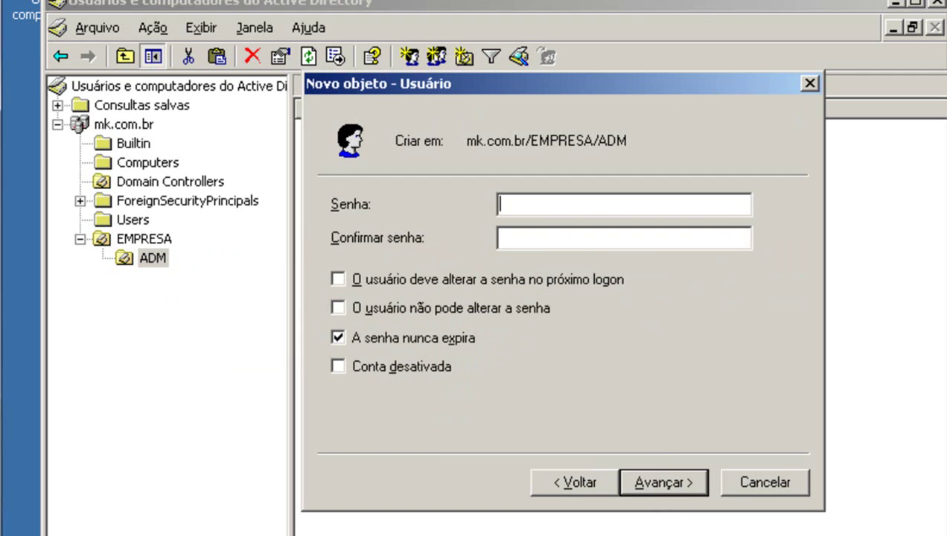
pyautogui.click(52, 534)
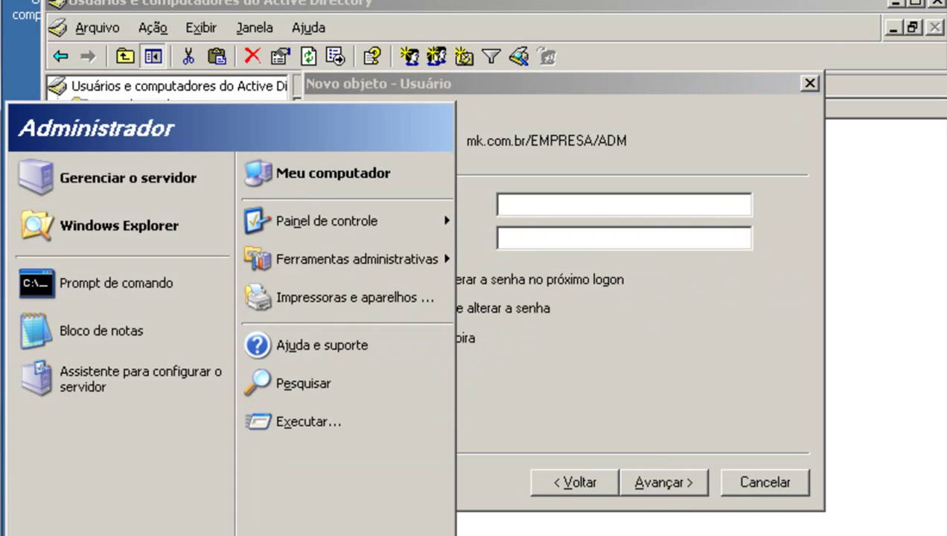
# Run gpupdate /force in a command prompt, then close the console window.
pyautogui.click(152, 311)
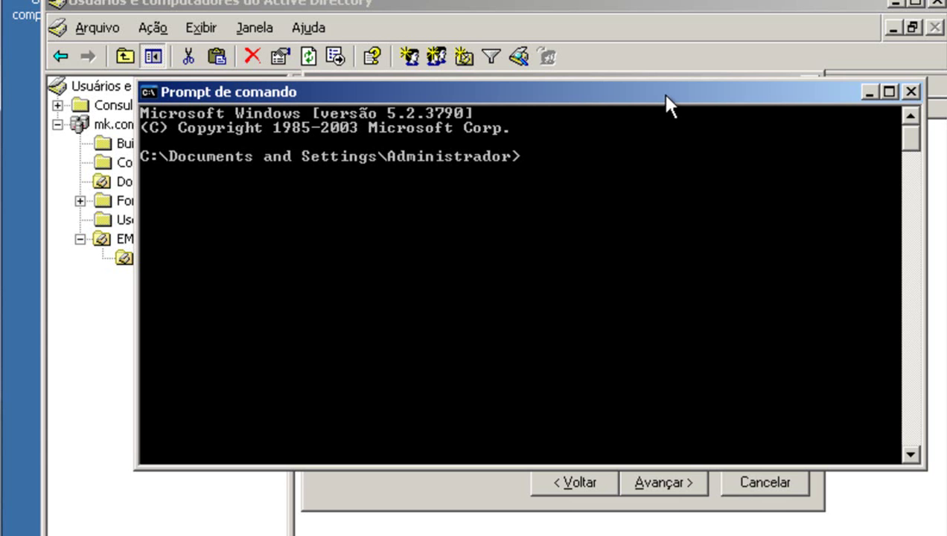
pyautogui.moveTo(659, 90); pyautogui.dragTo(651, 146)
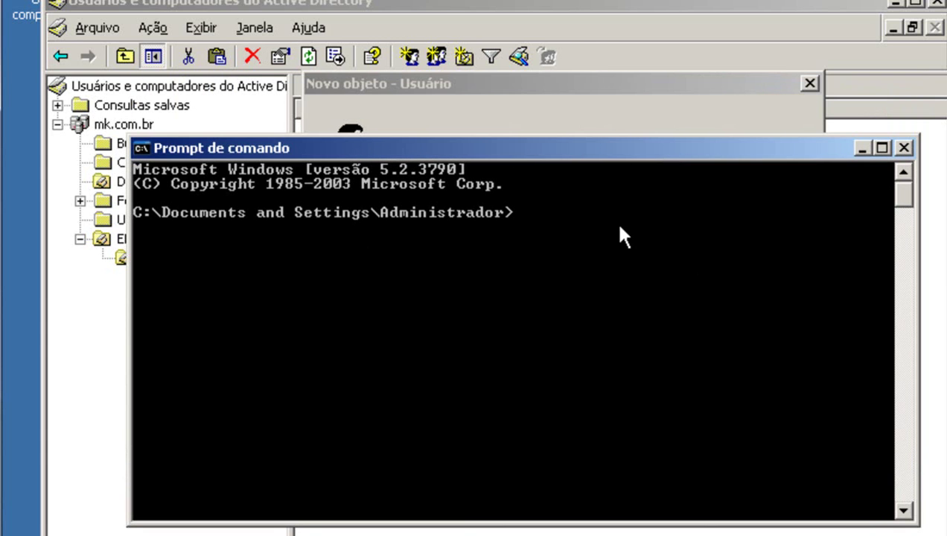
pyautogui.write('gp')
pyautogui.write('update')
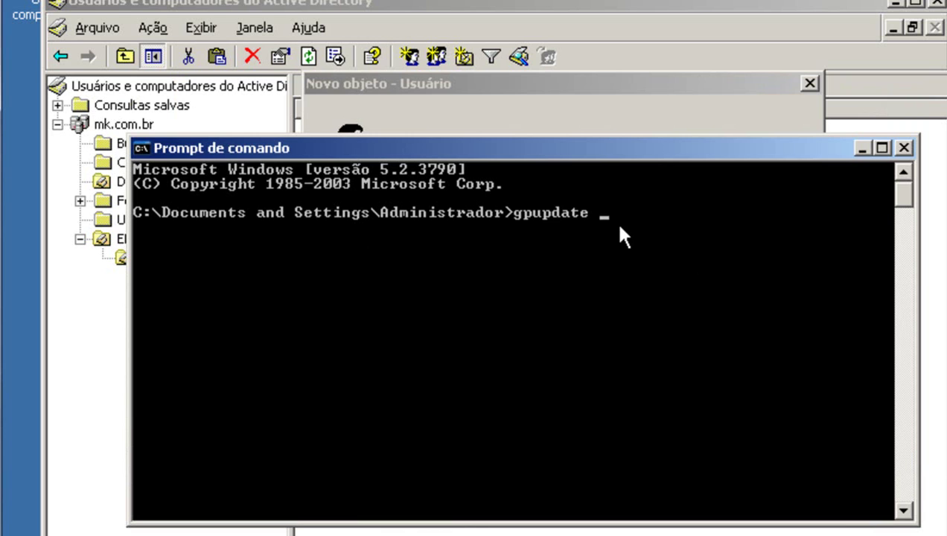
pyautogui.write('/force')
pyautogui.press('Return')
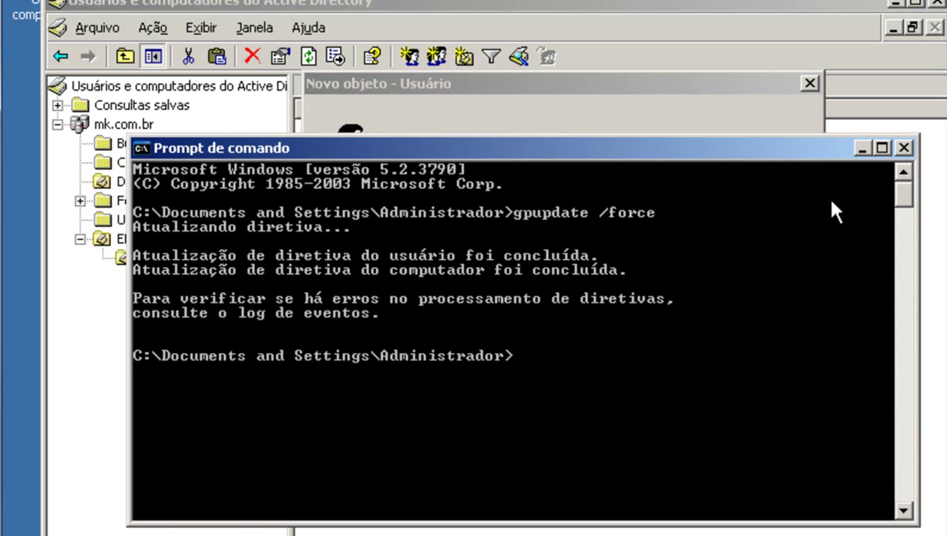
pyautogui.click(902, 148)
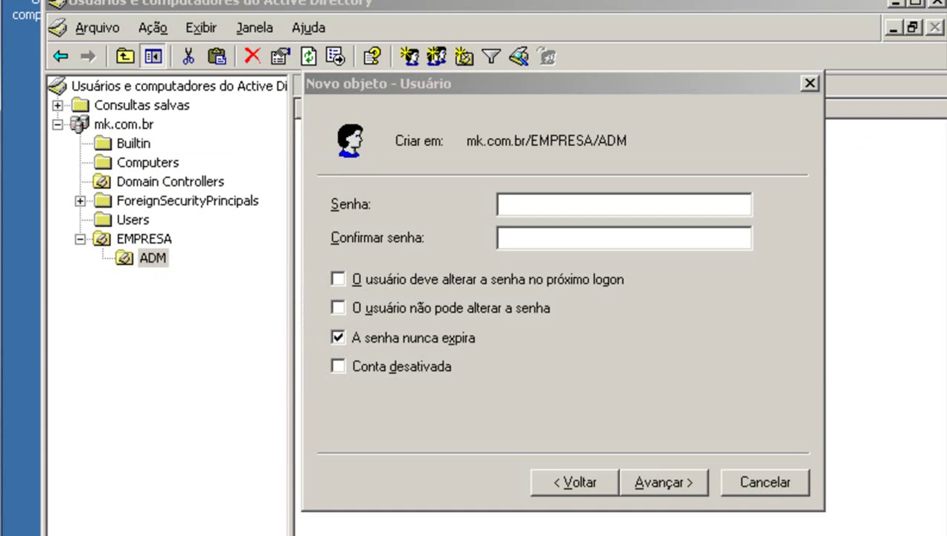
# Complete the new ADM user account and minimize Active Directory Users and Computers.
pyautogui.click(667, 481)
pyautogui.click(666, 480)
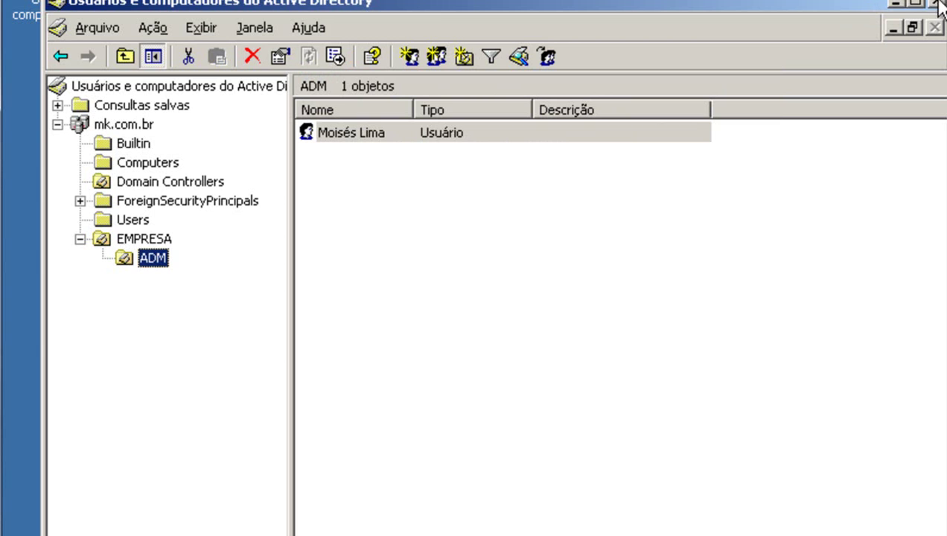
pyautogui.click(897, 3)
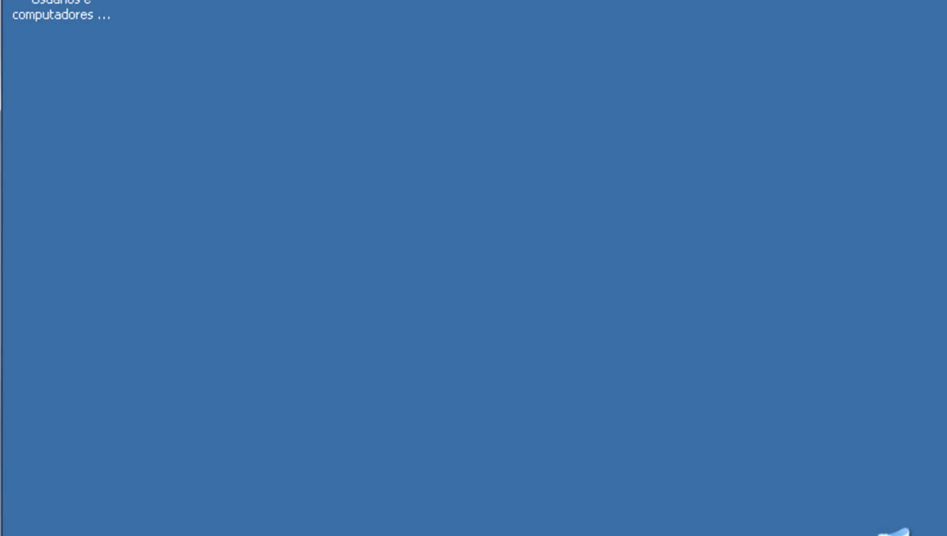
# On the XP workstation, view computer name estacao_01 and workgroup GRUPO in the name-change dialog.
pyautogui.click(588, 535)
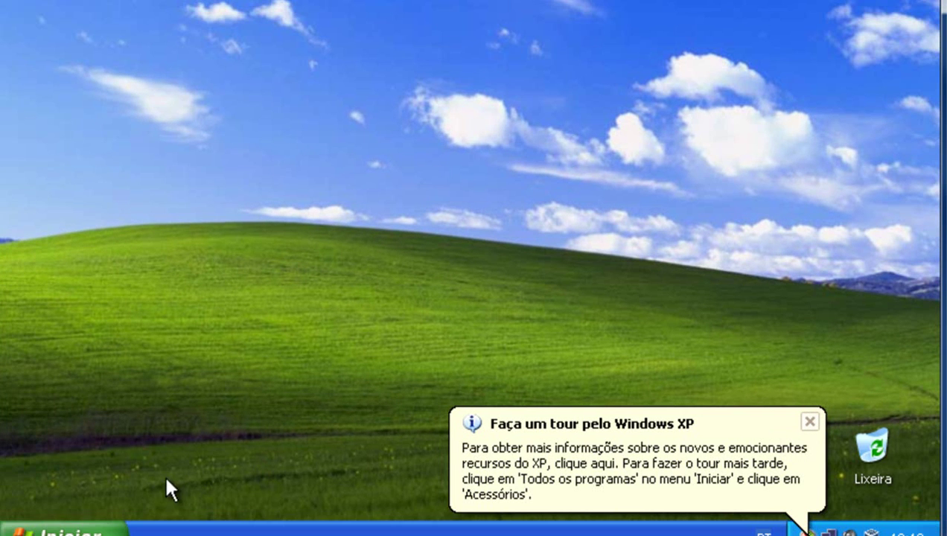
pyautogui.click(75, 529)
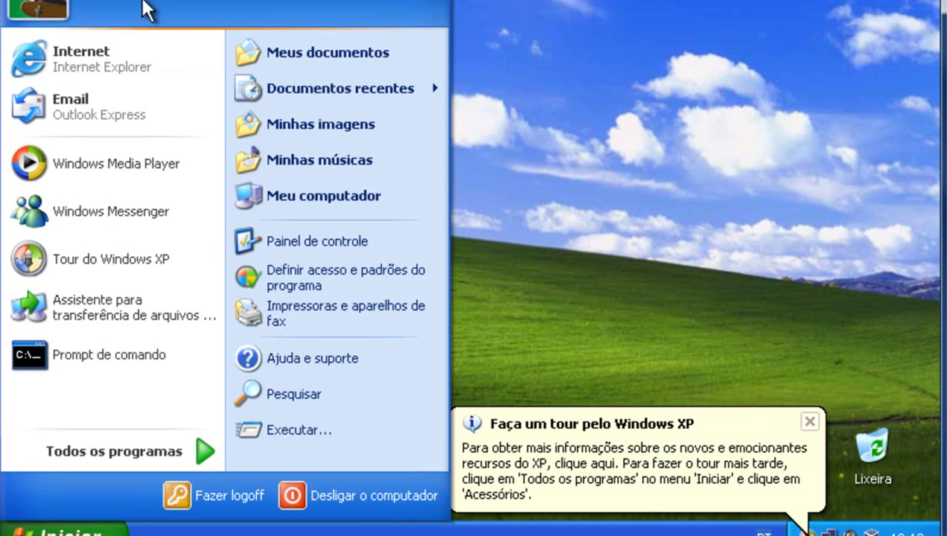
pyautogui.rightClick(311, 208)
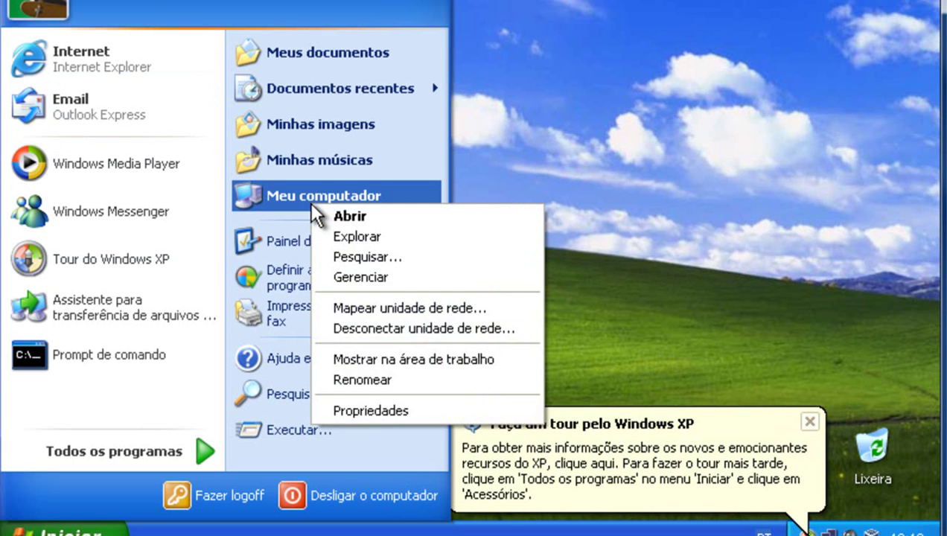
pyautogui.click(352, 411)
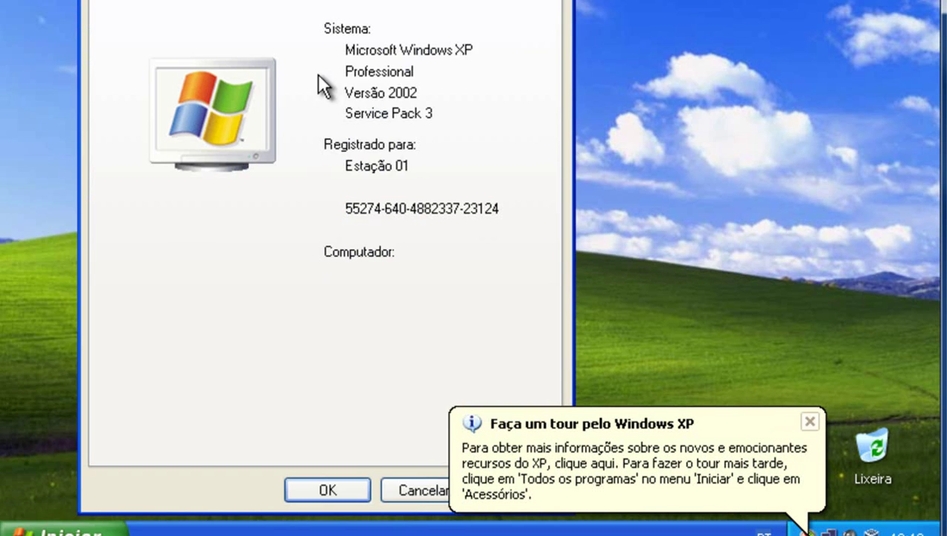
pyautogui.click(275, 65)
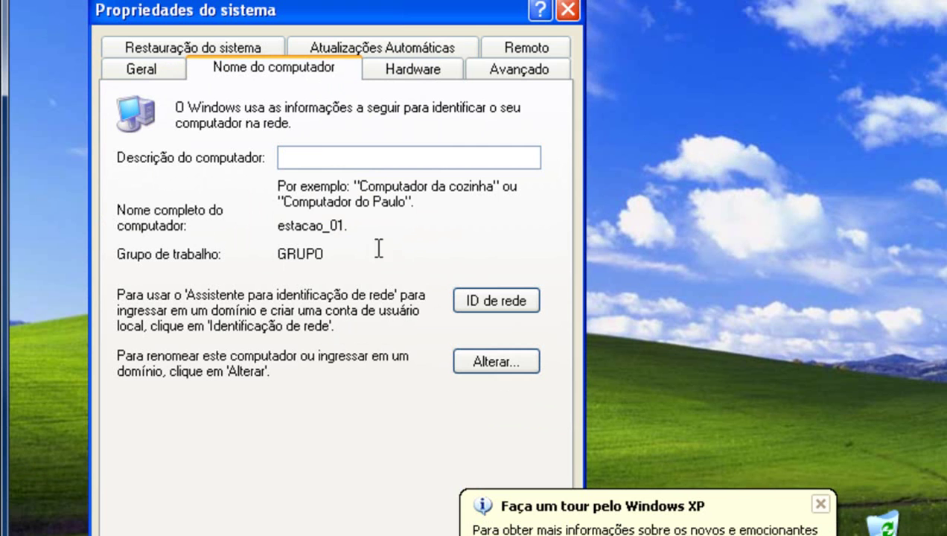
pyautogui.moveTo(348, 251); pyautogui.dragTo(260, 253)
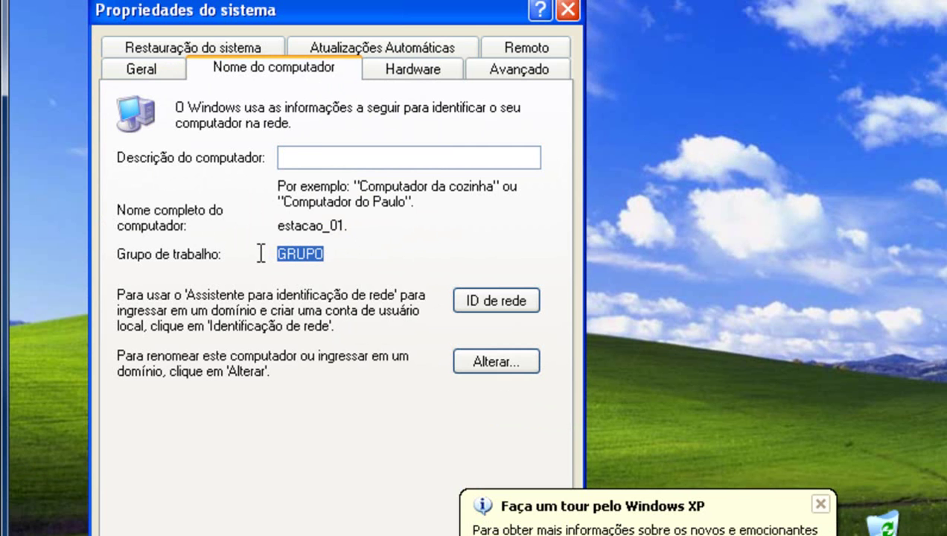
pyautogui.click(493, 361)
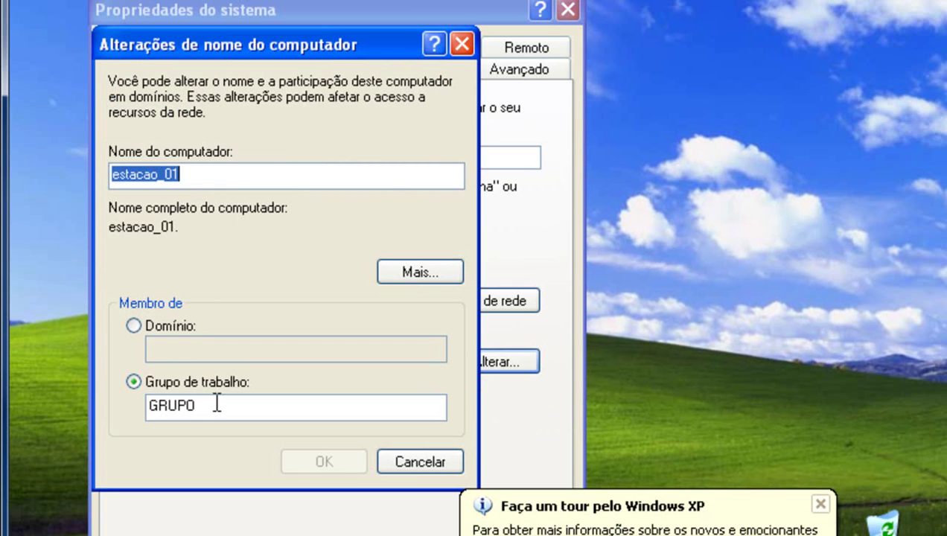
pyautogui.moveTo(216, 402); pyautogui.dragTo(36, 383)
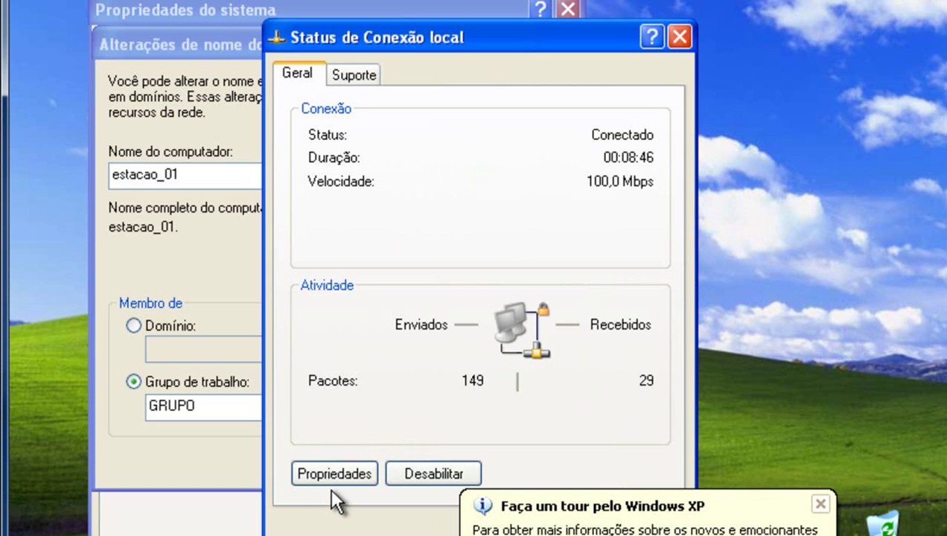
pyautogui.click(333, 474)
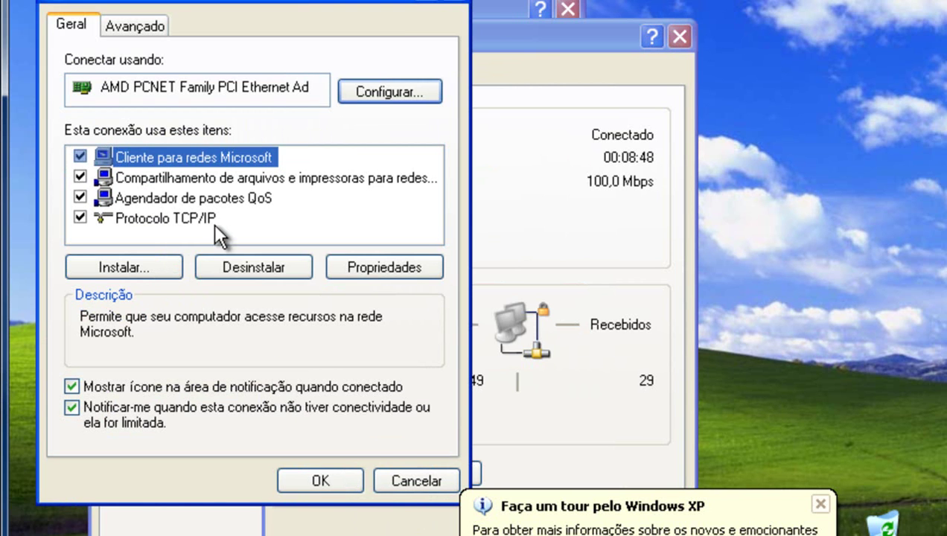
pyautogui.click(201, 218)
pyautogui.click(372, 264)
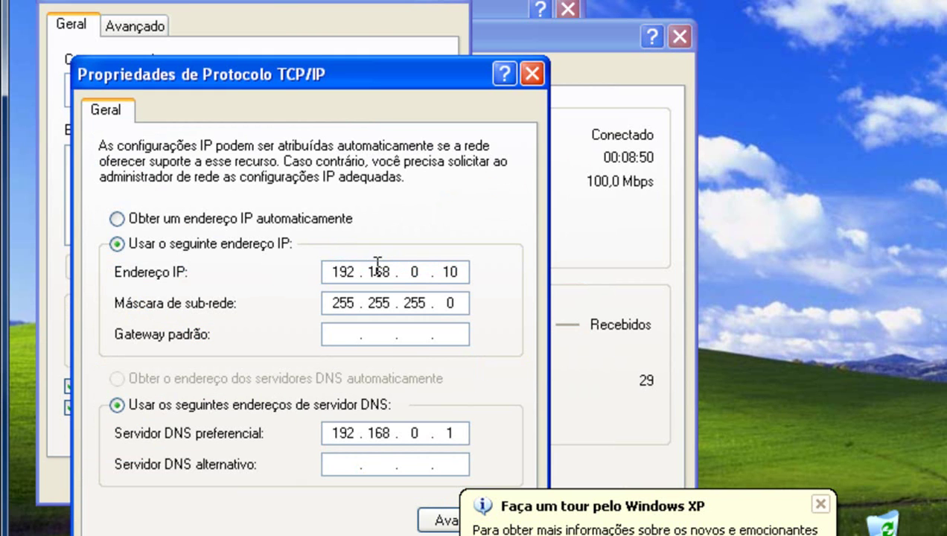
pyautogui.moveTo(311, 74); pyautogui.dragTo(333, 3)
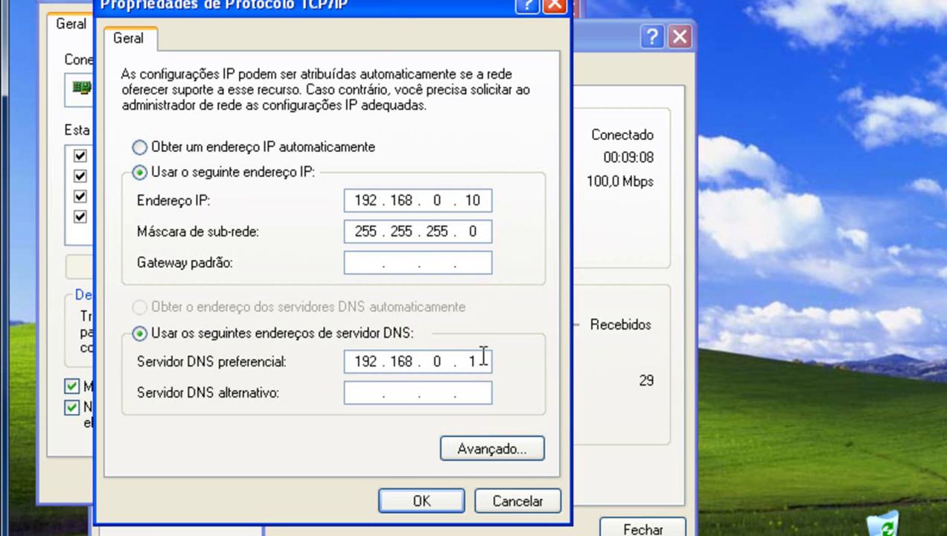
pyautogui.moveTo(395, 8); pyautogui.dragTo(413, 0)
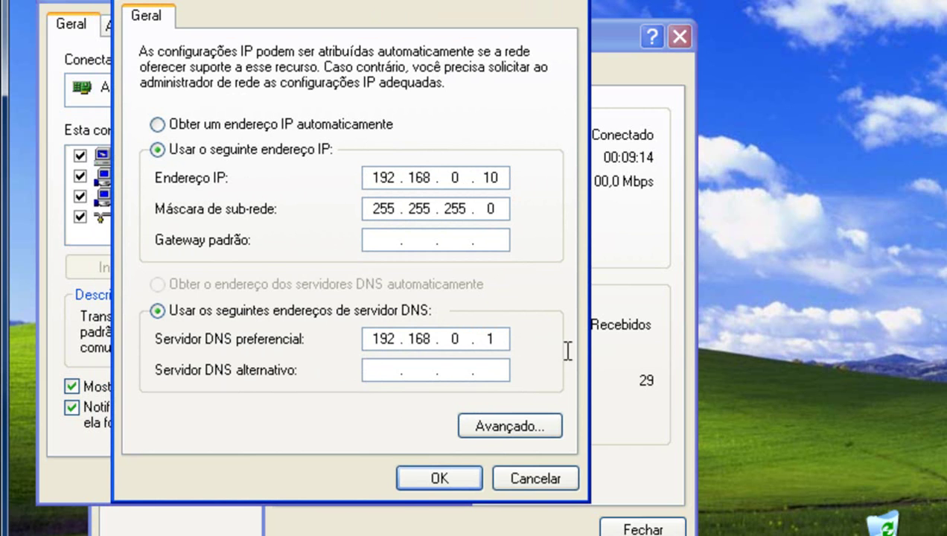
pyautogui.click(445, 478)
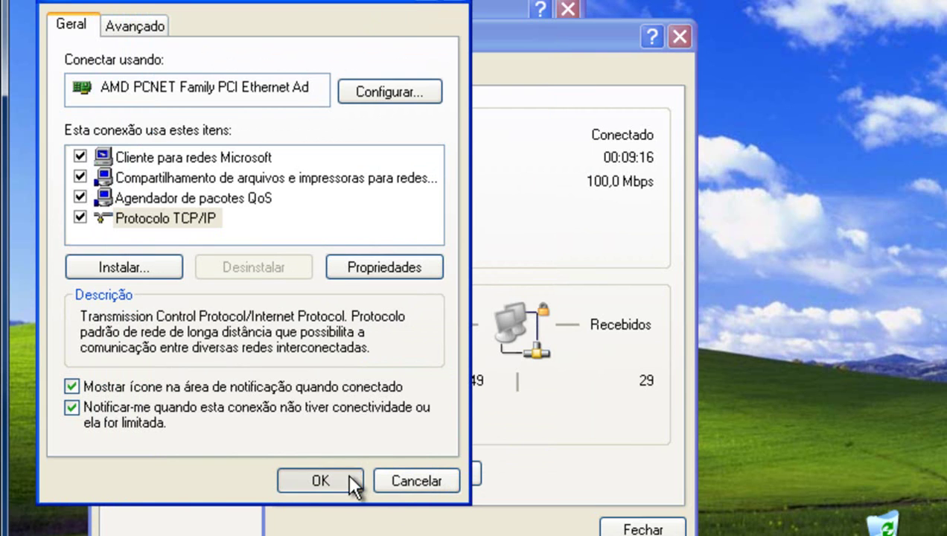
pyautogui.click(321, 482)
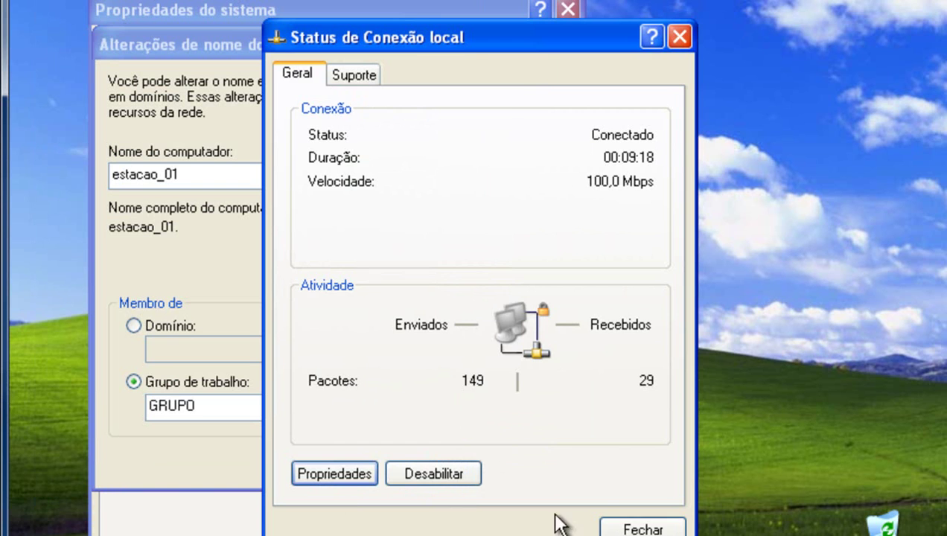
# Close the connection status, open cmd from Run, and ping the server srv.
pyautogui.click(625, 527)
pyautogui.click(48, 534)
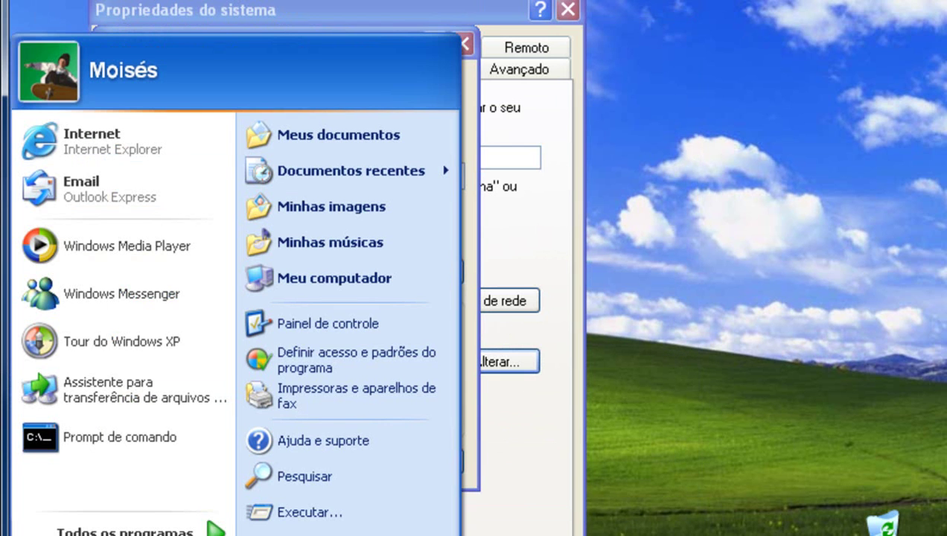
pyautogui.click(285, 520)
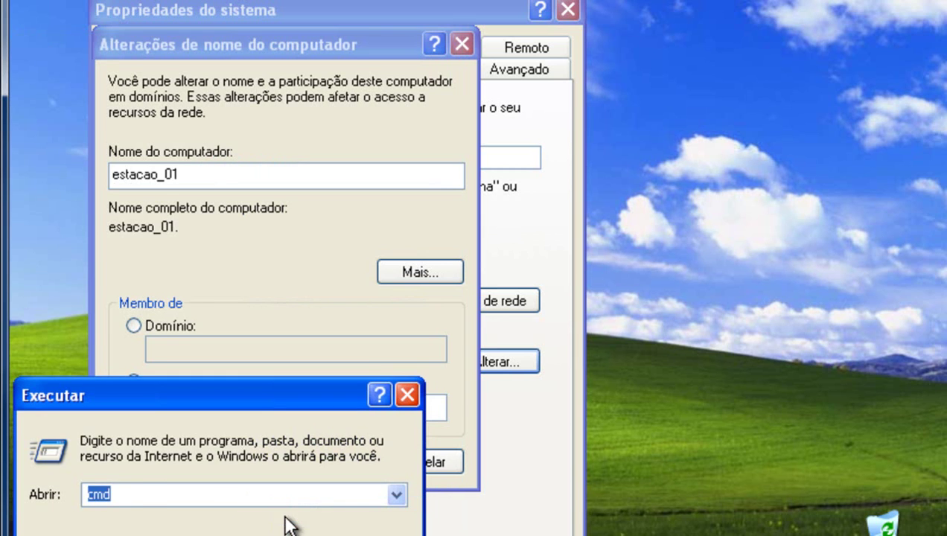
pyautogui.click(142, 496)
pyautogui.press('Return')
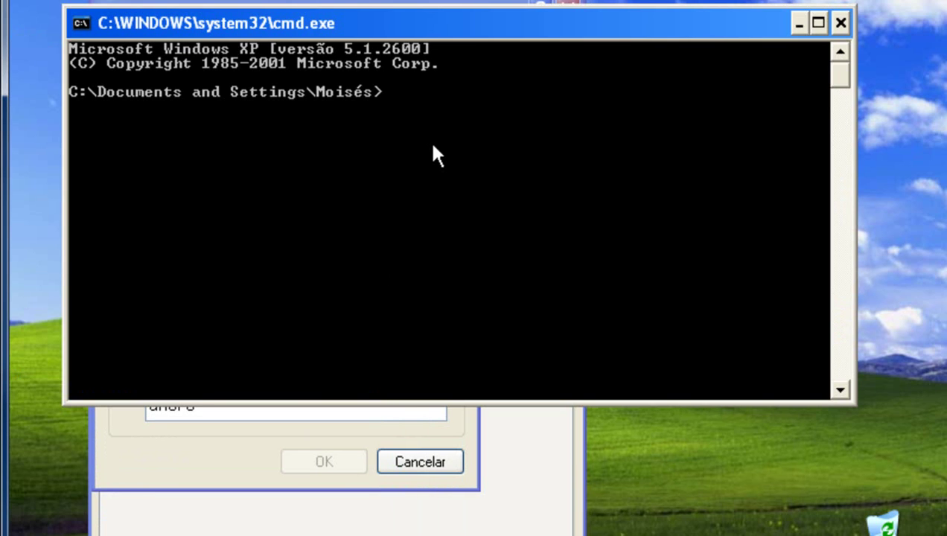
pyautogui.write('ping')
pyautogui.write('srv')
pyautogui.press('Return')
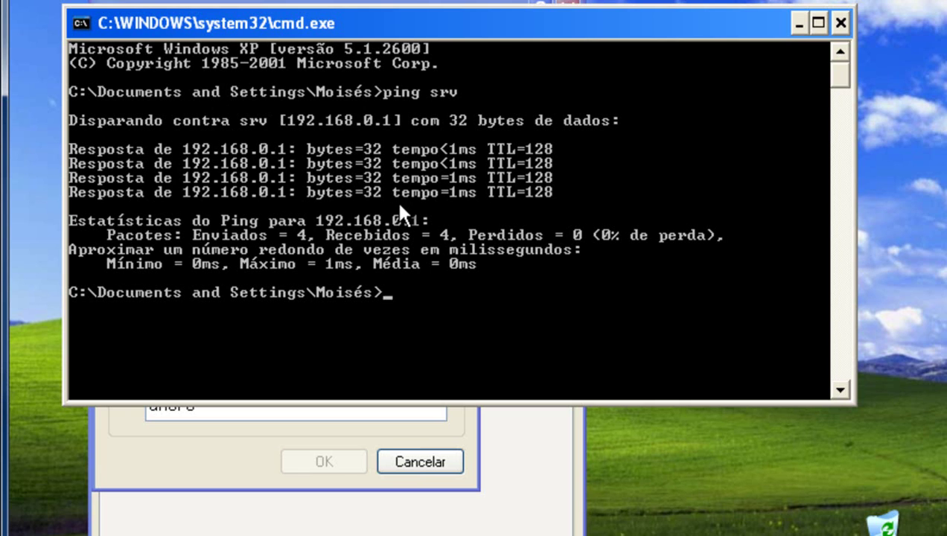
# Ping the server at 192.168.0.1.
pyautogui.press('Up')
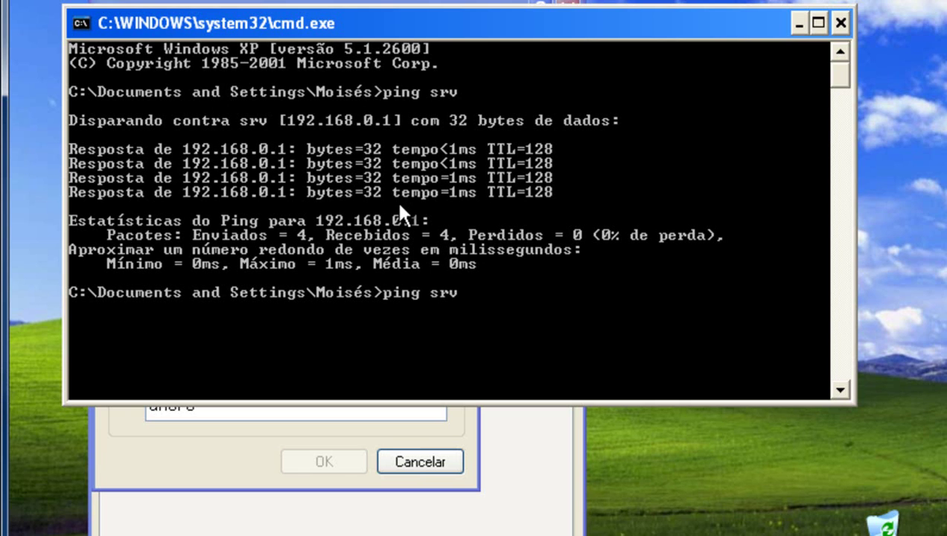
pyautogui.press('BackSpace')
pyautogui.press('BackSpace')
pyautogui.press('BackSpace')
pyautogui.write('192.168.0.1')
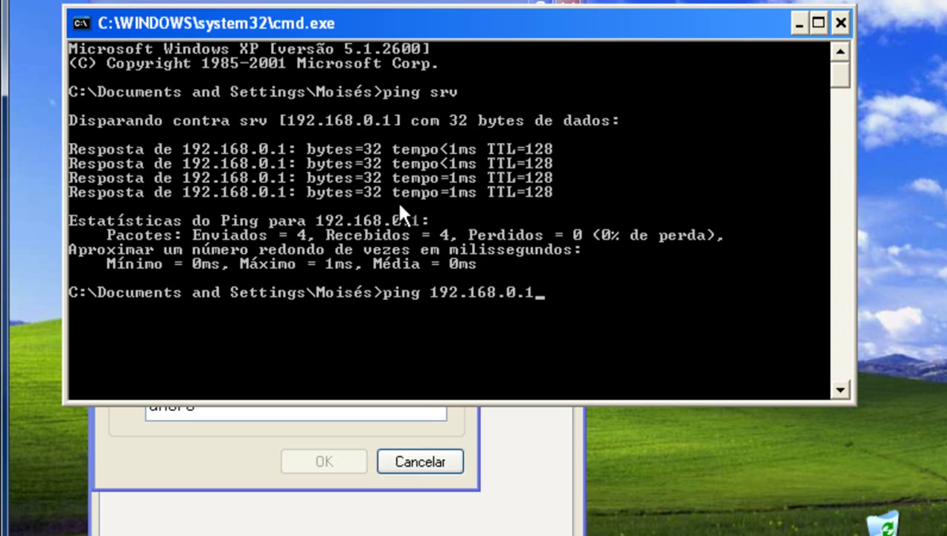
pyautogui.press('Return')
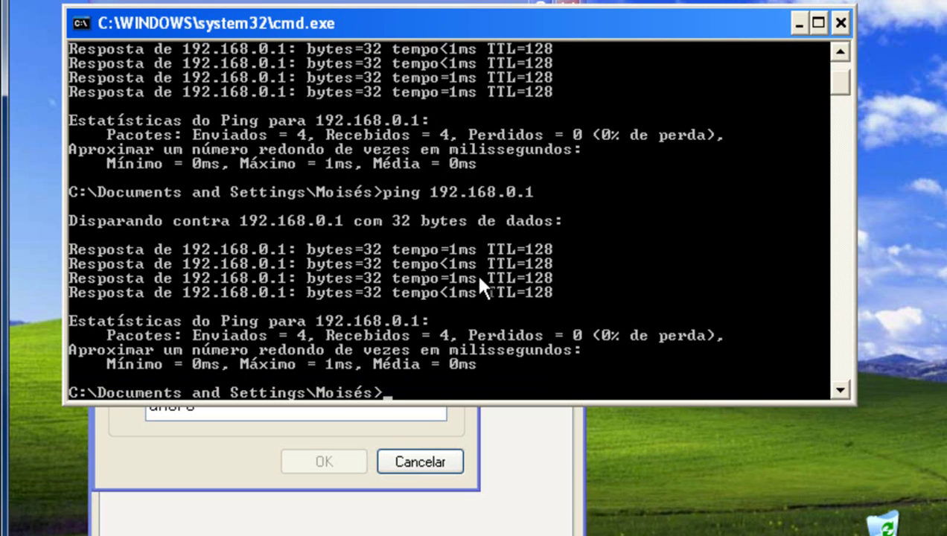
pyautogui.scroll(2, 446, 186)
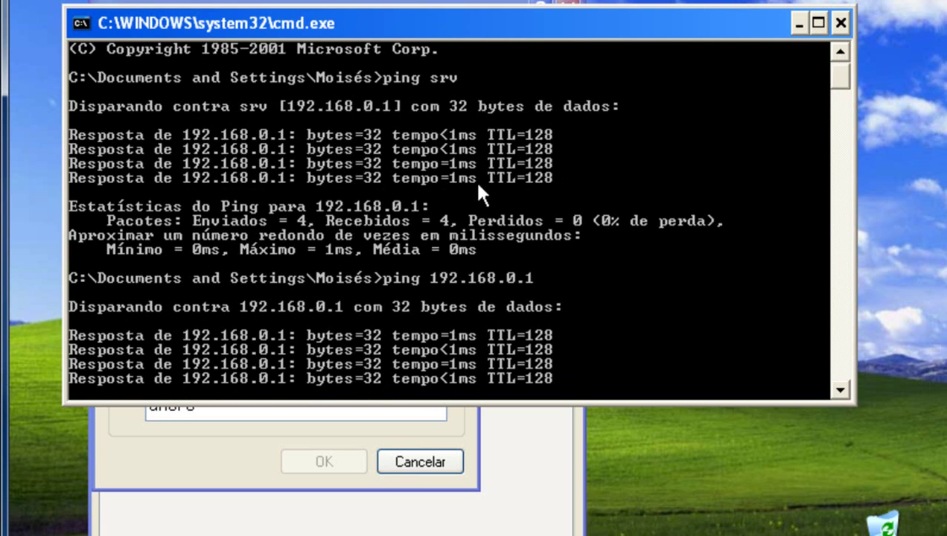
pyautogui.scroll(-3, 492, 246)
# Ping mk.com.br, confirm it resolves to 192.168.0.1, and close the console.
pyautogui.press('Up')
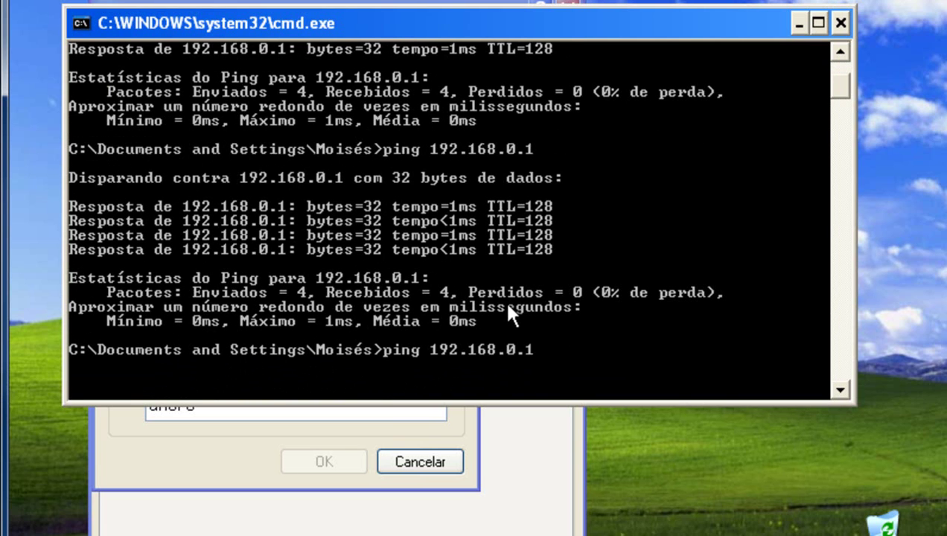
pyautogui.press('BackSpace')
pyautogui.press('BackSpace')
pyautogui.press('BackSpace')
pyautogui.press('BackSpace')
pyautogui.press('BackSpace')
pyautogui.press('BackSpace')
pyautogui.press('BackSpace')
pyautogui.press('BackSpace')
pyautogui.press('BackSpace')
pyautogui.press('BackSpace')
pyautogui.press('BackSpace')
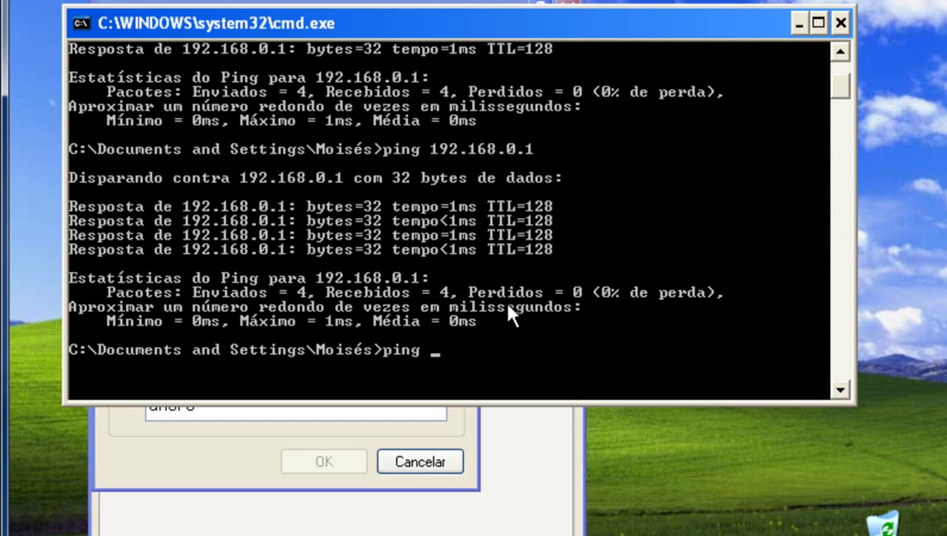
pyautogui.write('mk.com.br')
pyautogui.press('Return')
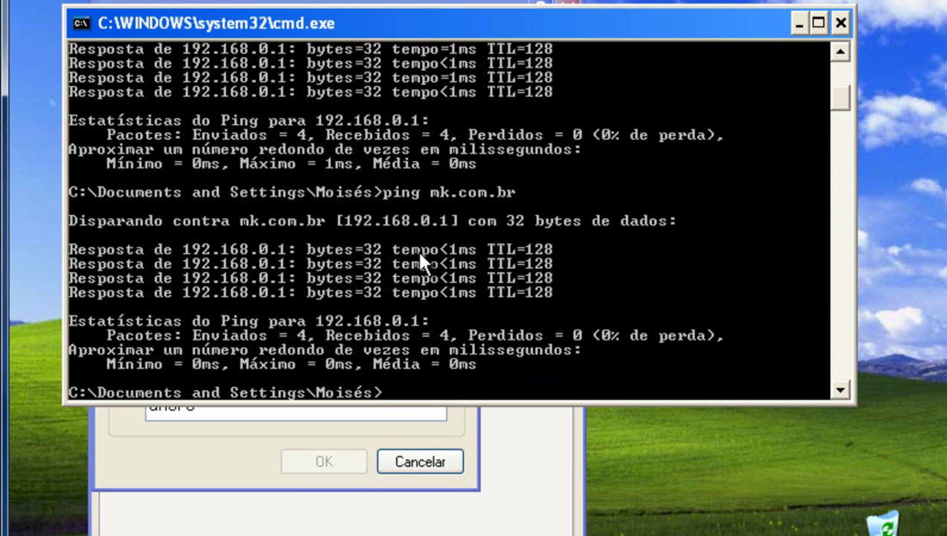
pyautogui.click(839, 22)
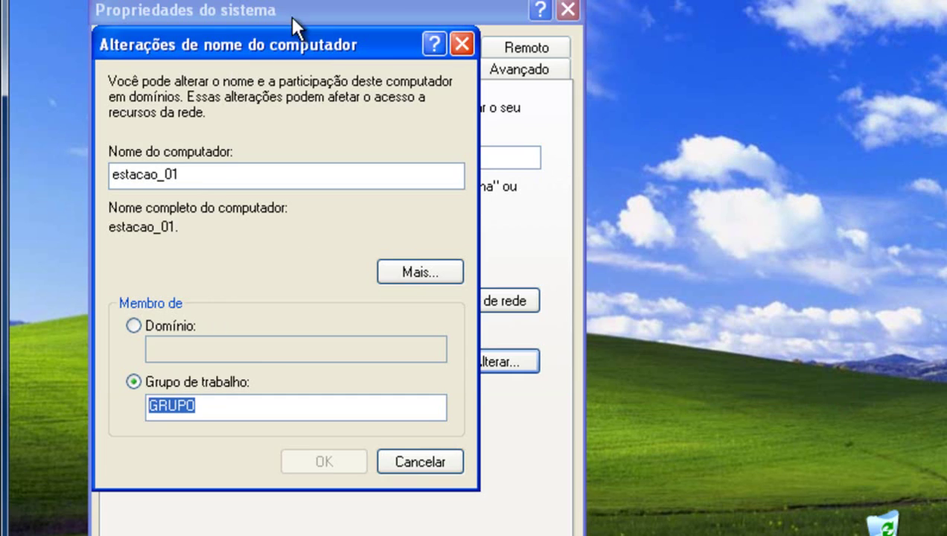
# Switch the computer's membership from workgroup to the domain mk.
pyautogui.moveTo(244, 45); pyautogui.dragTo(364, 0)
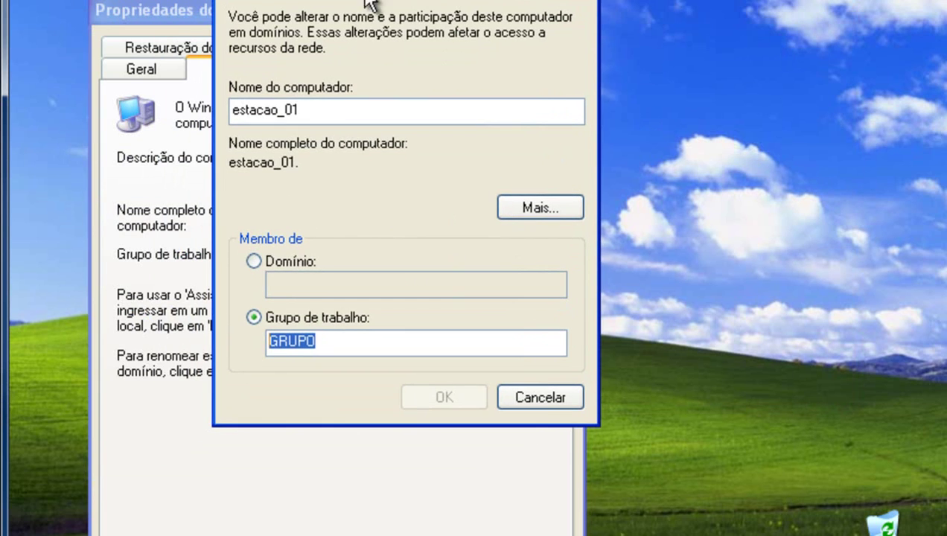
pyautogui.click(296, 261)
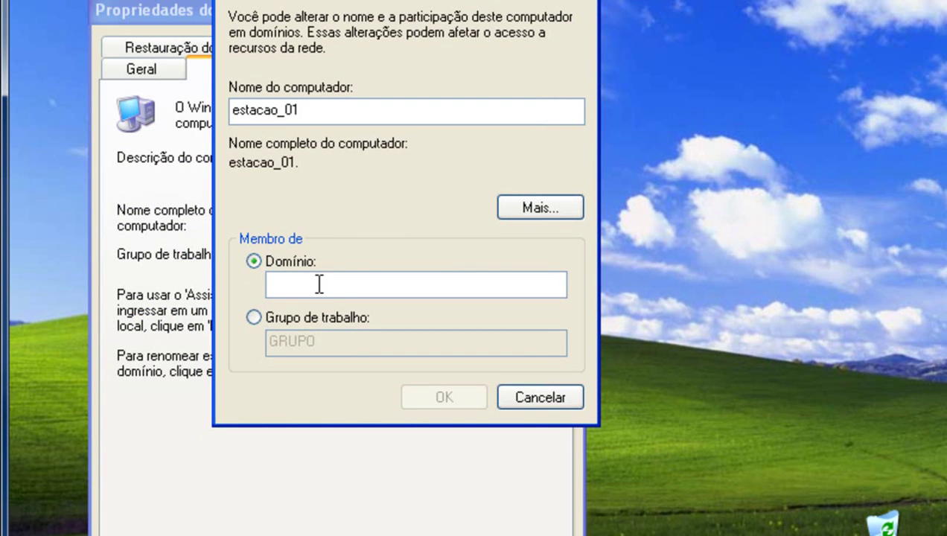
pyautogui.write('mk')
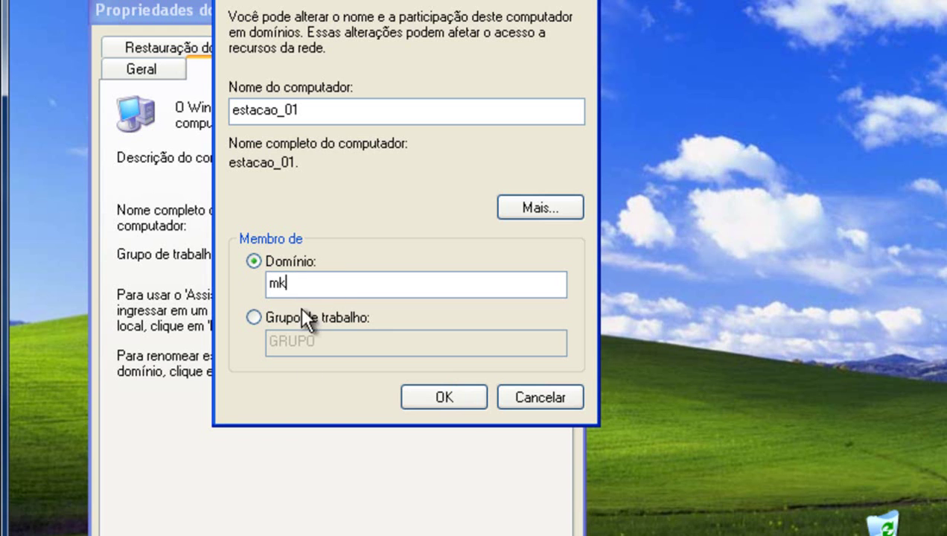
pyautogui.click(438, 400)
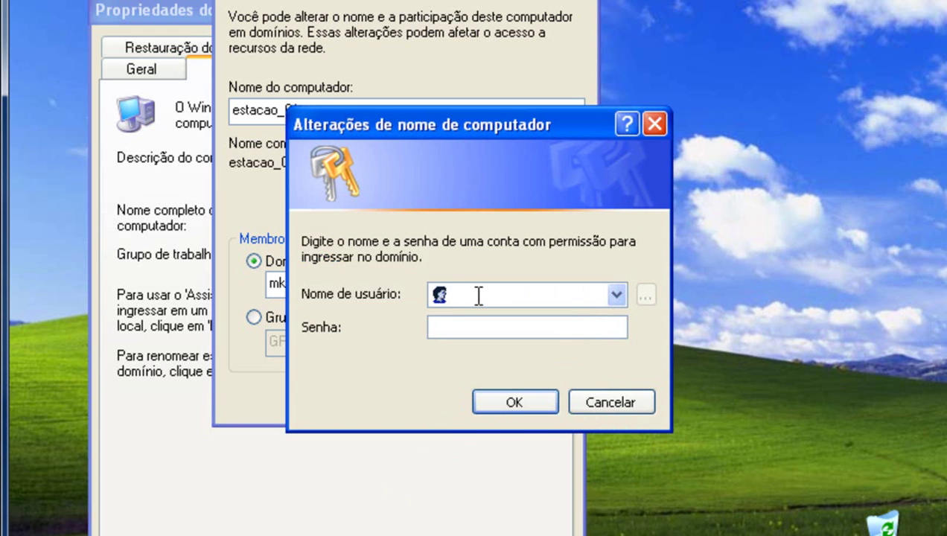
# Authenticate as Administrador, accept the welcome and restart notices, and close System Properties.
pyautogui.write('Administrador')
pyautogui.press('Tab')
pyautogui.write('******')
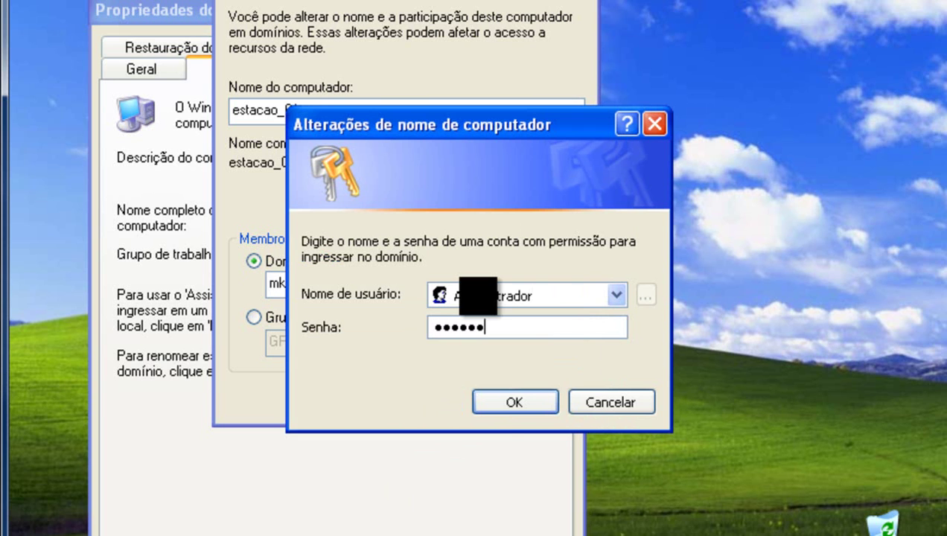
pyautogui.click(518, 401)
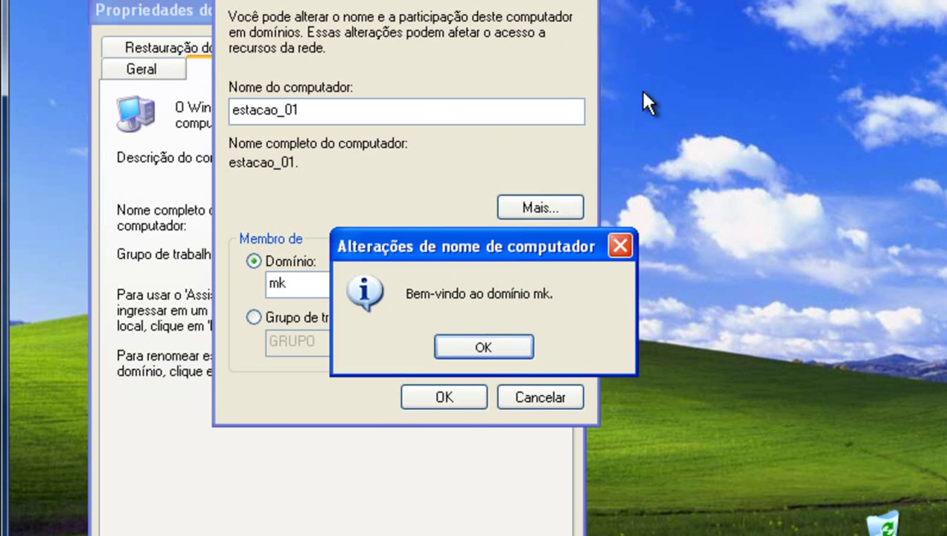
pyautogui.click(486, 344)
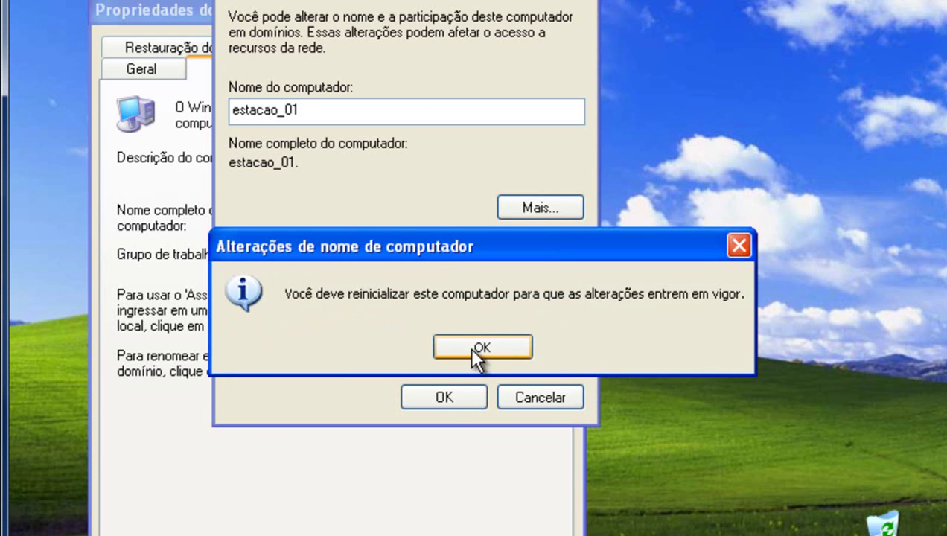
pyautogui.click(487, 348)
pyautogui.click(363, 535)
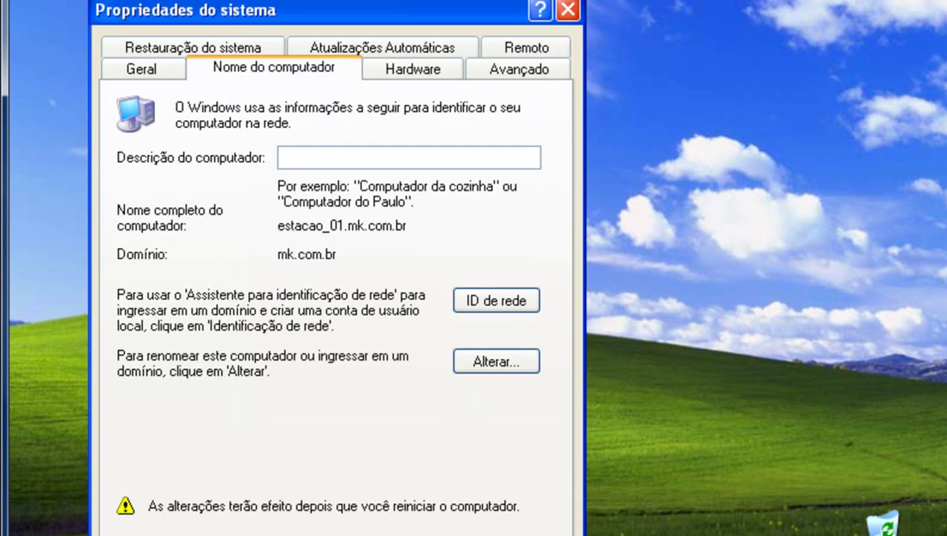
# Restart the workstation and refresh the Computers container to show ESTACAO_01.
pyautogui.click(430, 352)
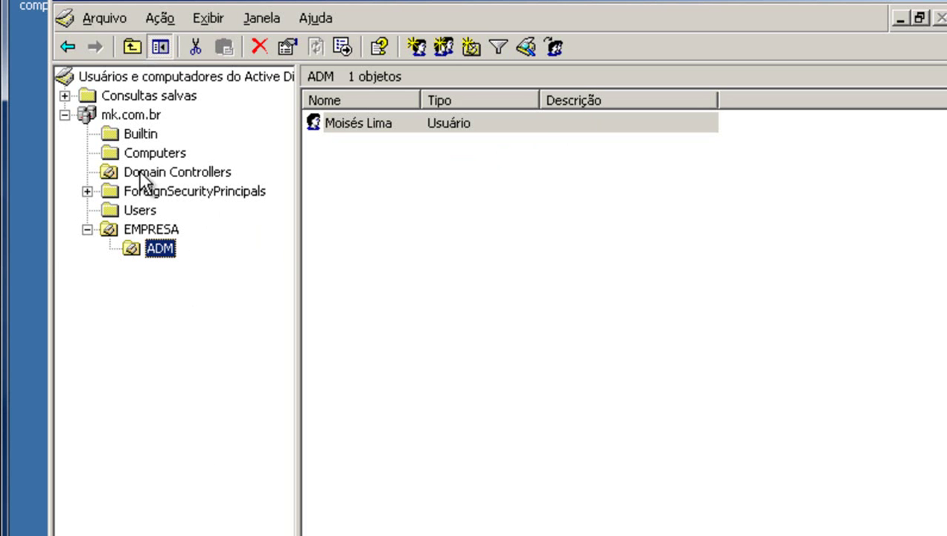
pyautogui.click(157, 154)
pyautogui.click(483, 147)
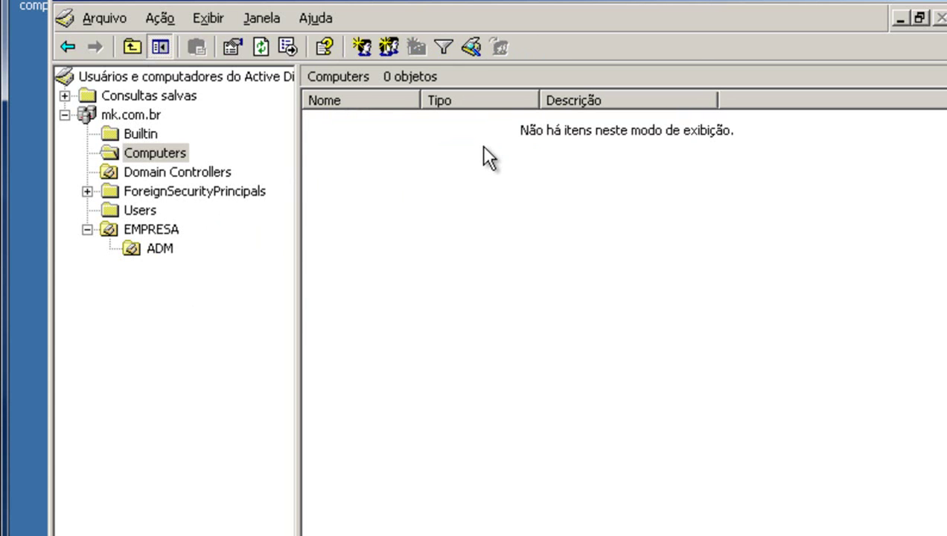
pyautogui.press('F5')
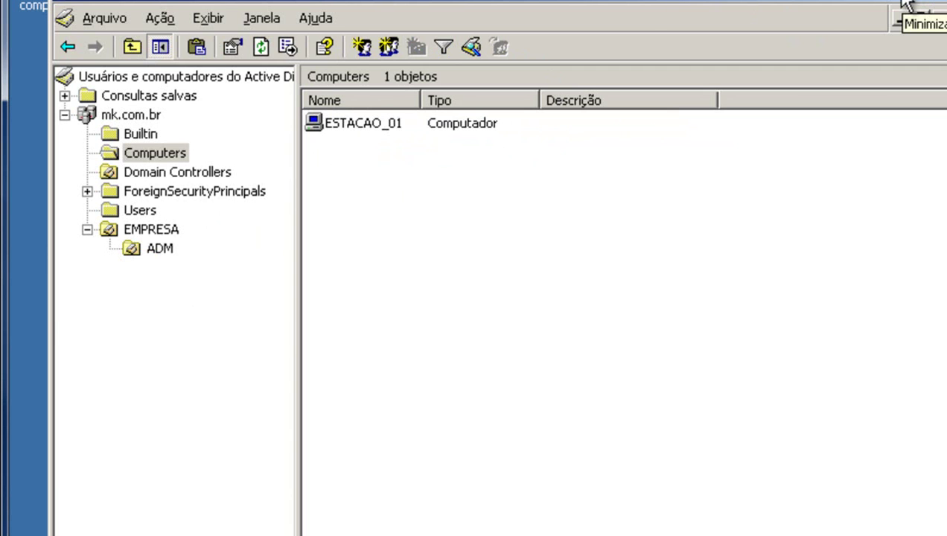
pyautogui.click(158, 253)
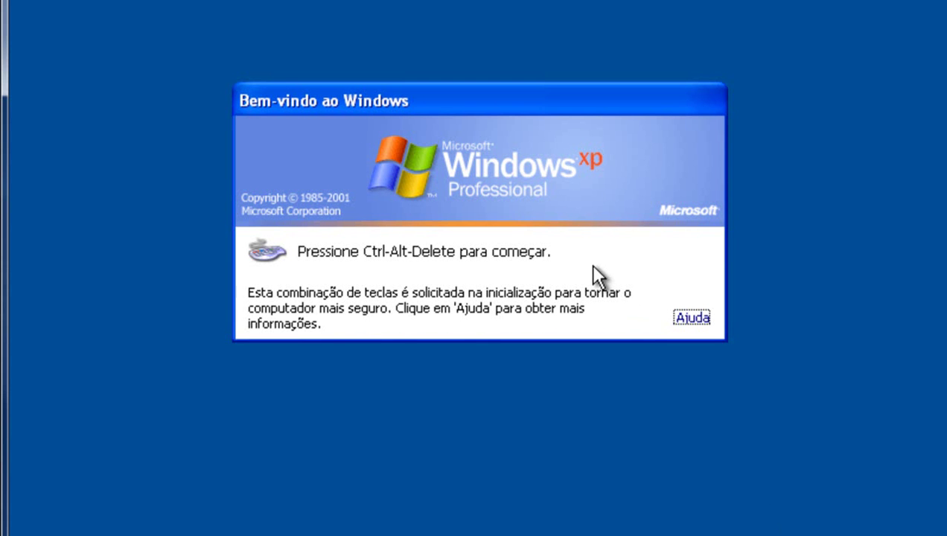
# Log on to the MK domain with the domain user's account, then log off again.
pyautogui.hotkey('ctrl', 'alt', 'Delete')
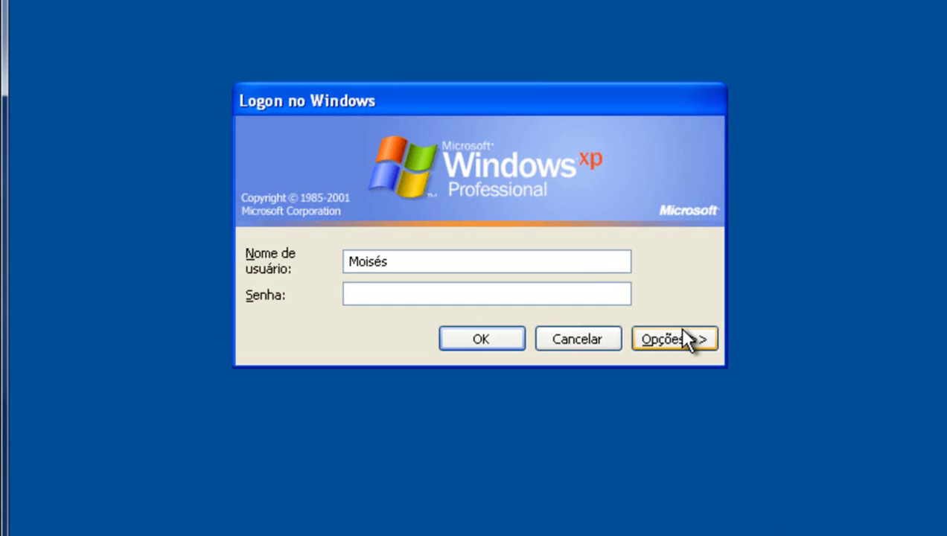
pyautogui.click(674, 337)
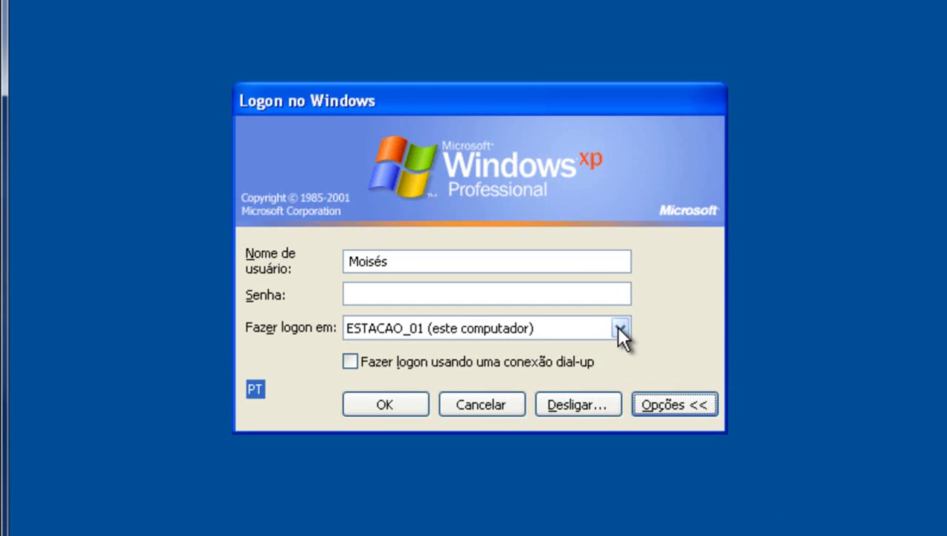
pyautogui.click(619, 328)
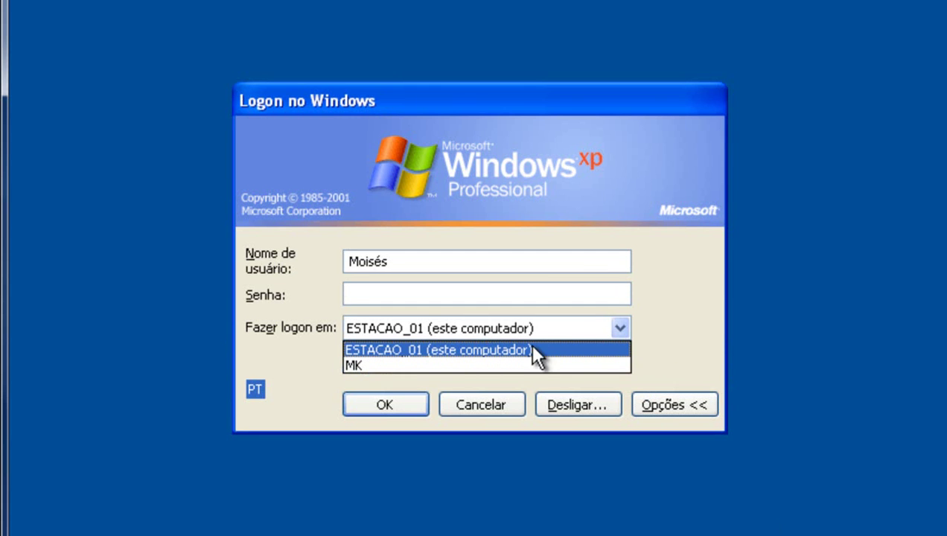
pyautogui.click(419, 363)
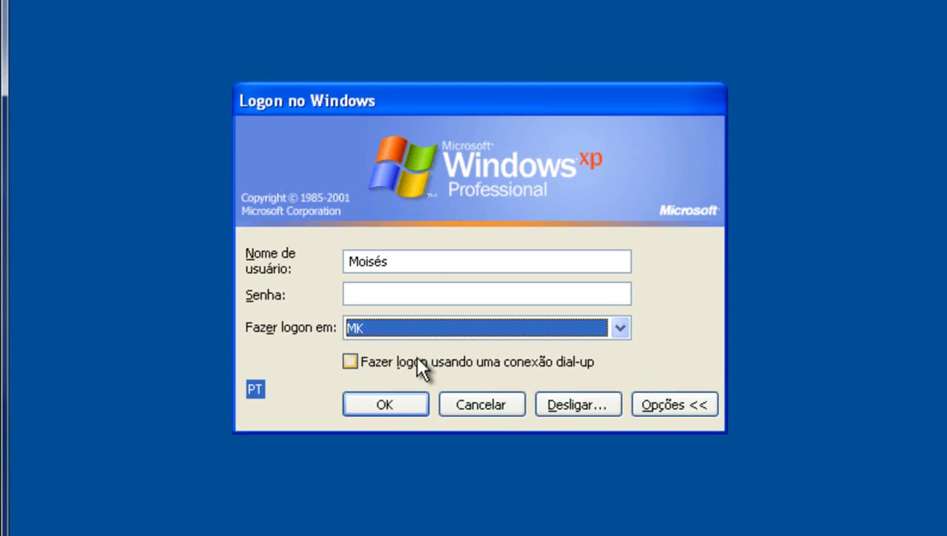
pyautogui.click(414, 261)
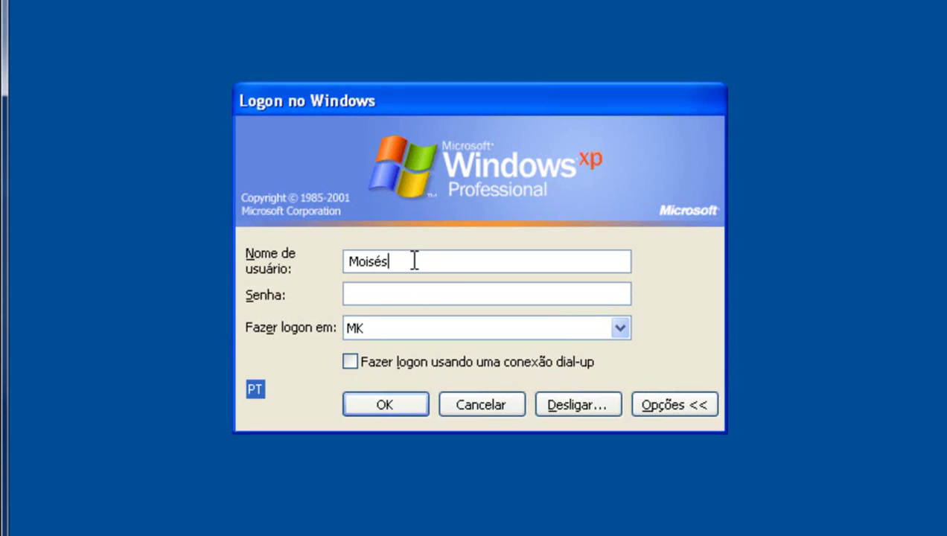
pyautogui.hotkey('shift', 'Home')
pyautogui.press('Delete')
pyautogui.write('moises')
pyautogui.press('Return')
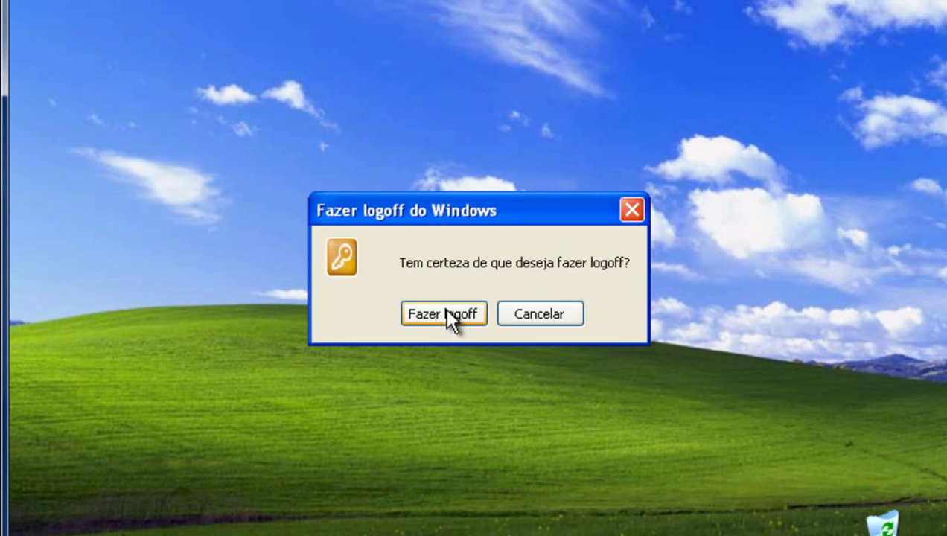
pyautogui.click(444, 308)
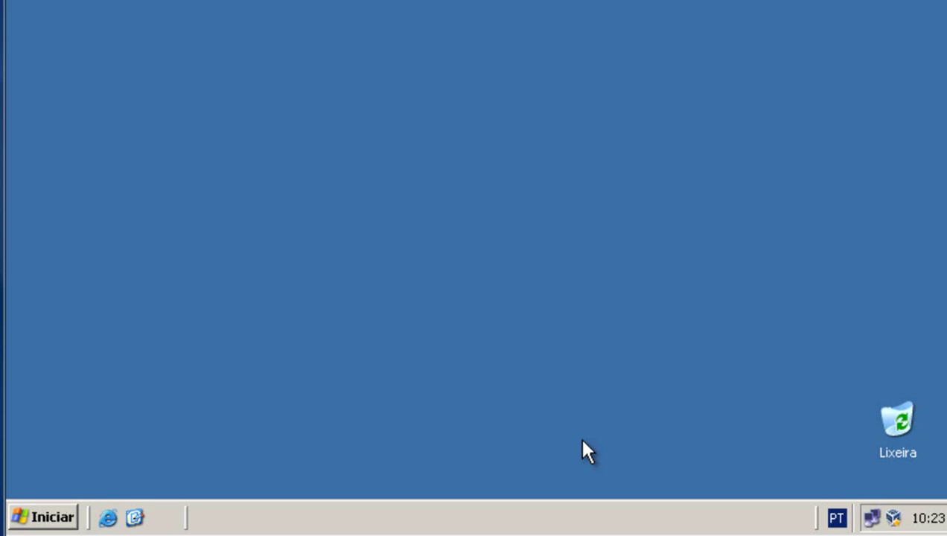
# Launch the Configure Your Server wizard and advance to the server roles list.
pyautogui.click(77, 508)
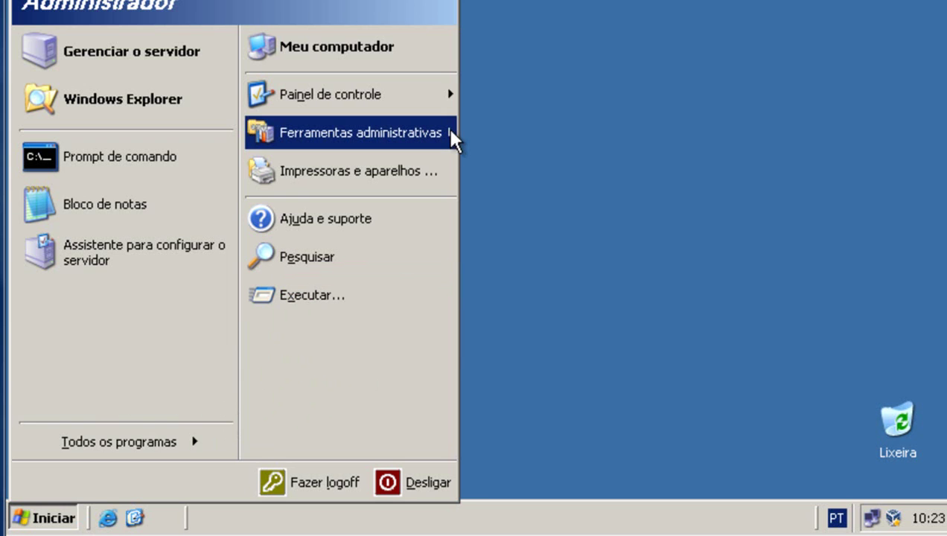
pyautogui.moveTo(453, 138)
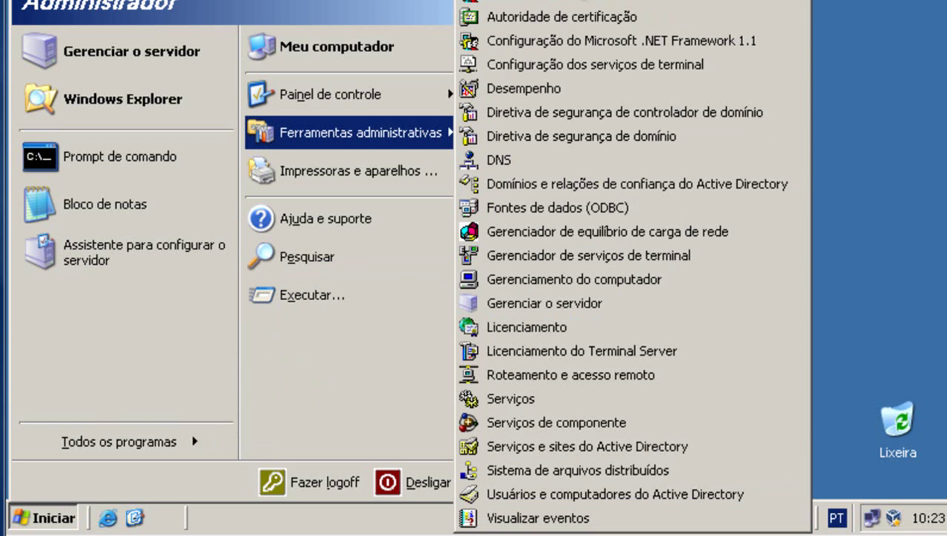
pyautogui.click(521, 1)
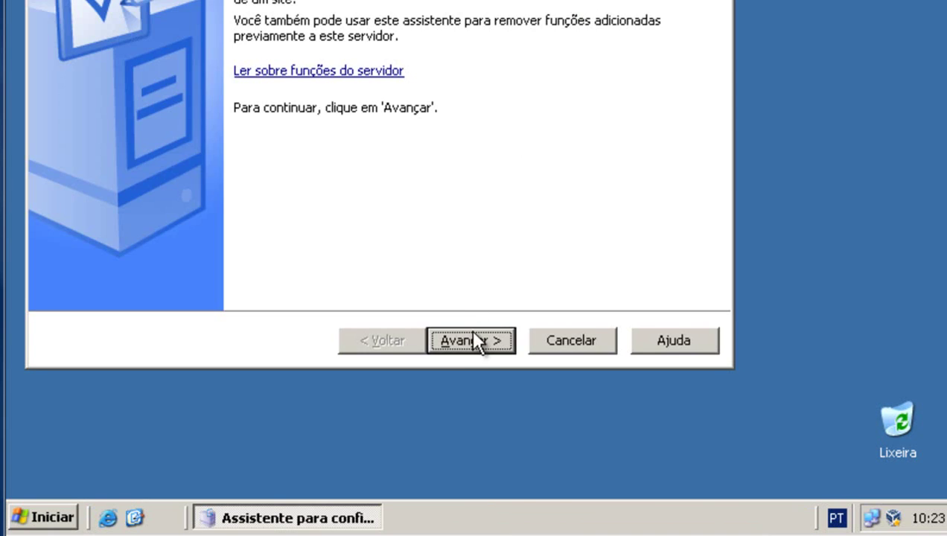
pyautogui.click(470, 332)
pyautogui.click(472, 332)
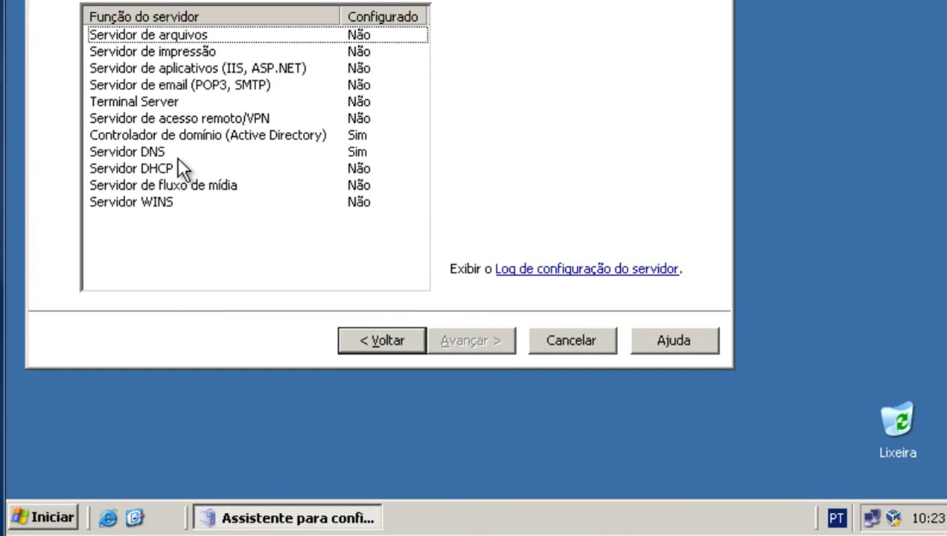
# Select the DHCP server role and confirm the summary to begin installing it.
pyautogui.click(284, 136)
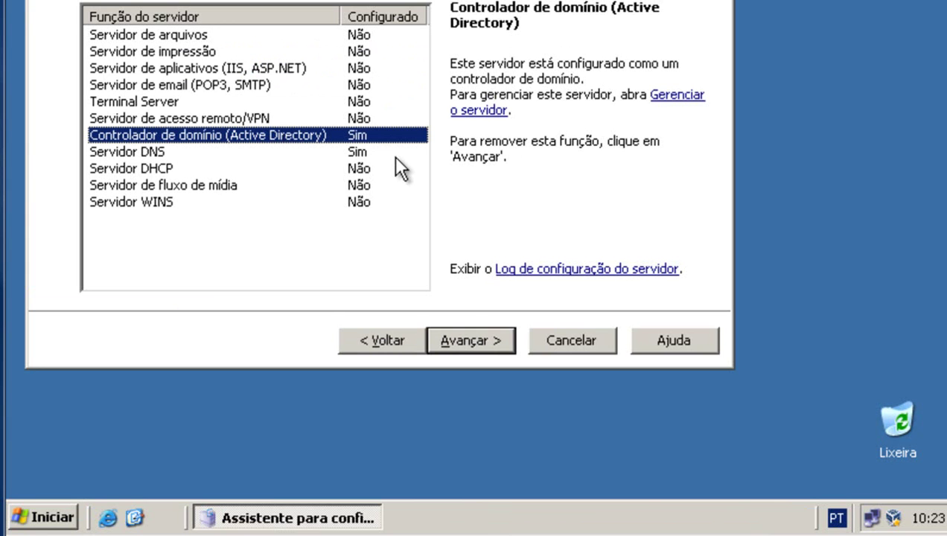
pyautogui.click(351, 154)
pyautogui.click(371, 137)
pyautogui.click(146, 168)
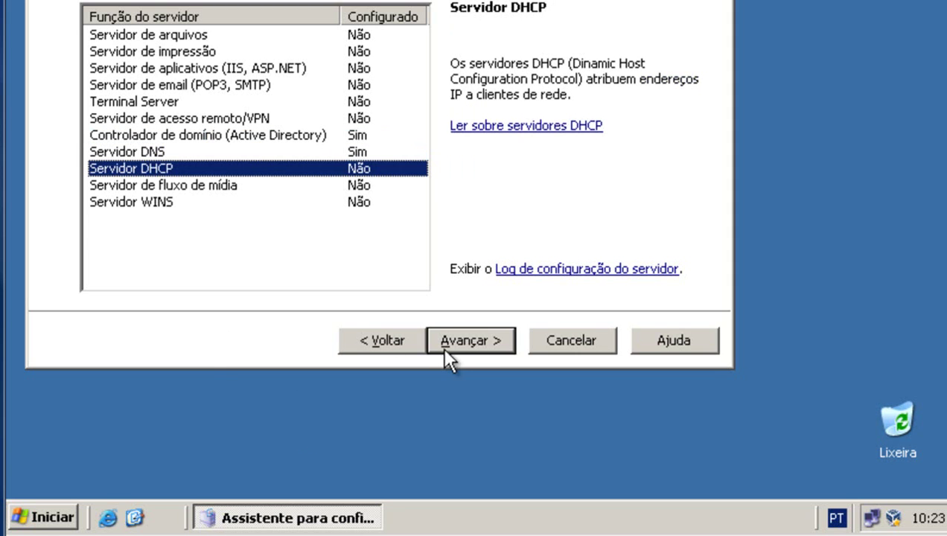
pyautogui.click(469, 342)
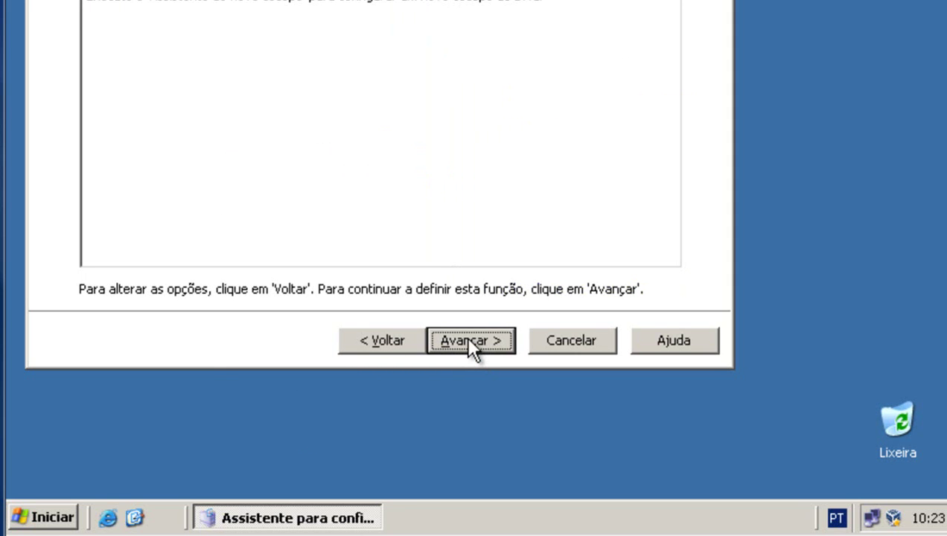
pyautogui.click(469, 341)
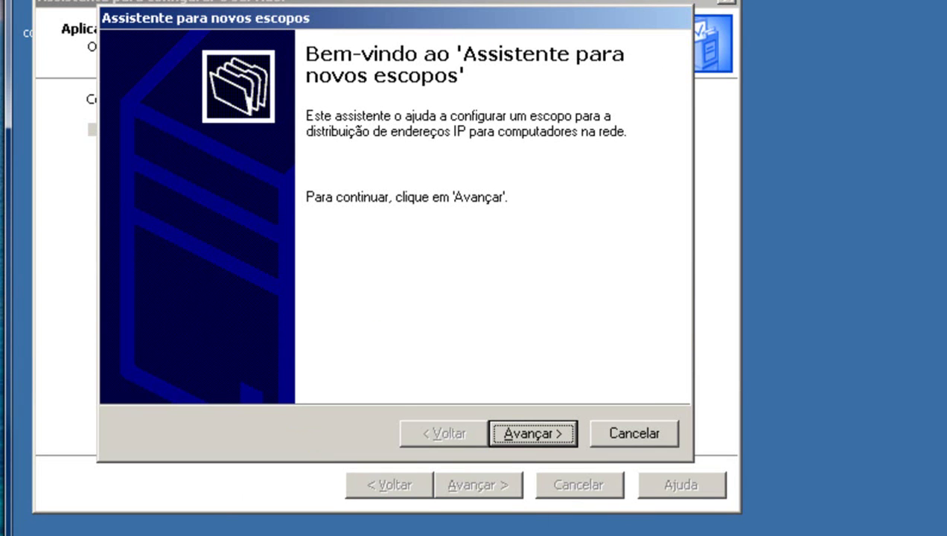
# Name the new scope ESCOPO_MK.
pyautogui.click(553, 436)
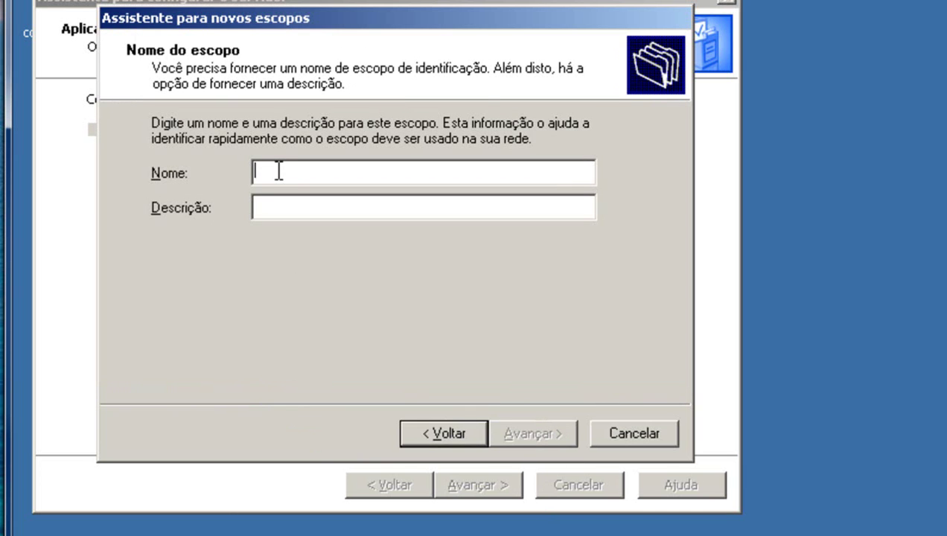
pyautogui.write('E')
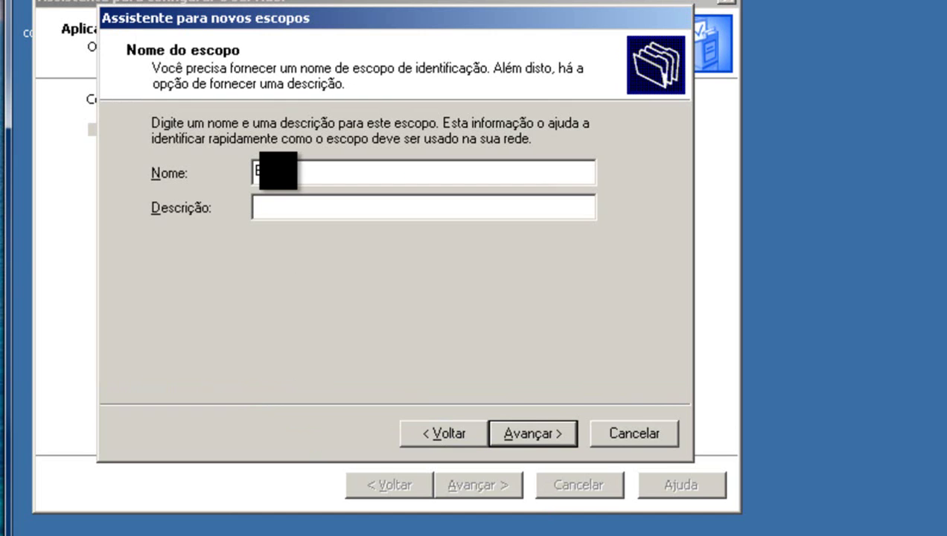
pyautogui.write('SCOPO_MK')
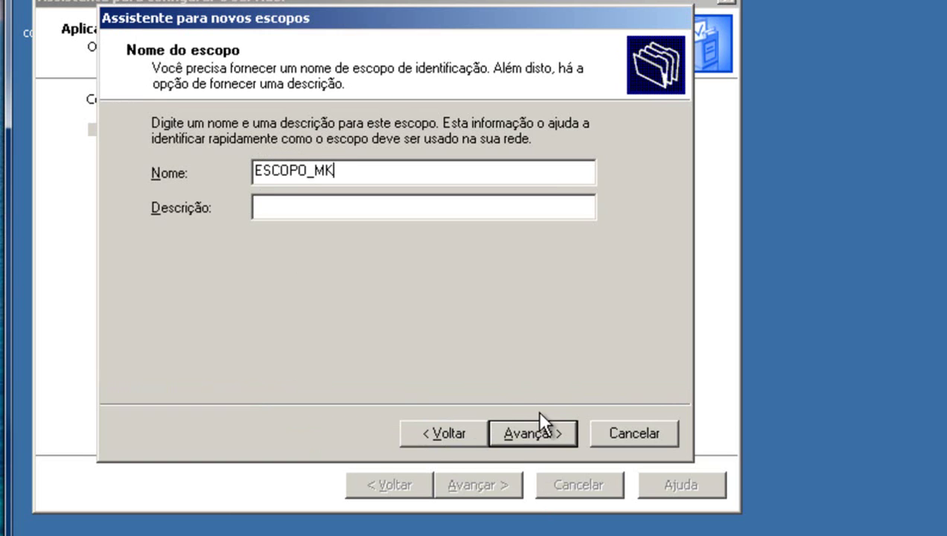
pyautogui.click(355, 208)
# Set the scope's address range from 192.168.0.100 to 192.168.0.105 and accept it.
pyautogui.click(542, 427)
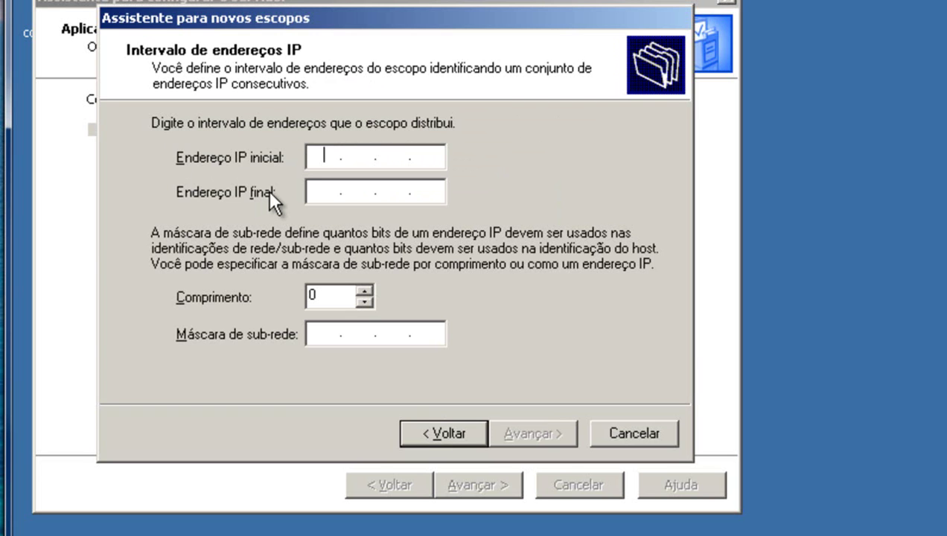
pyautogui.write('192 . ')
pyautogui.write('168 . ')
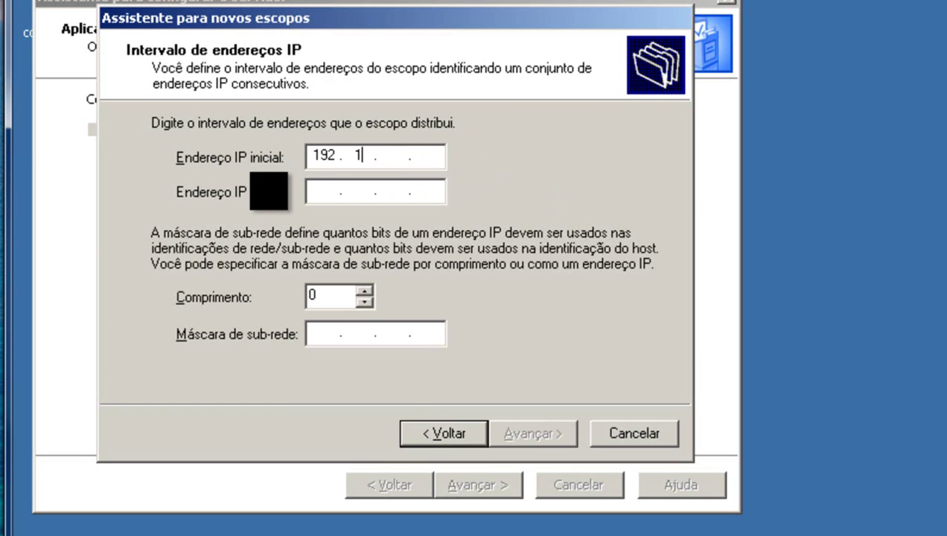
pyautogui.write('0 . 100')
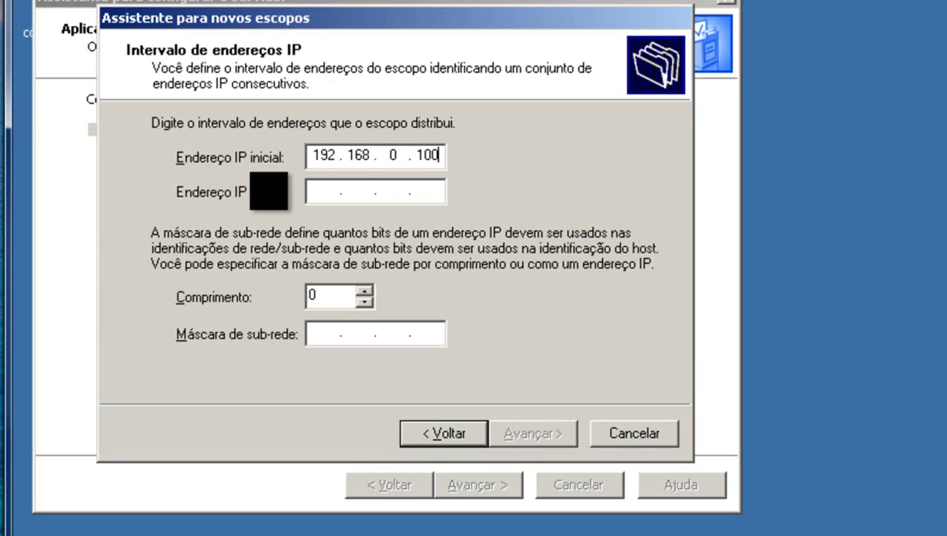
pyautogui.click(319, 192)
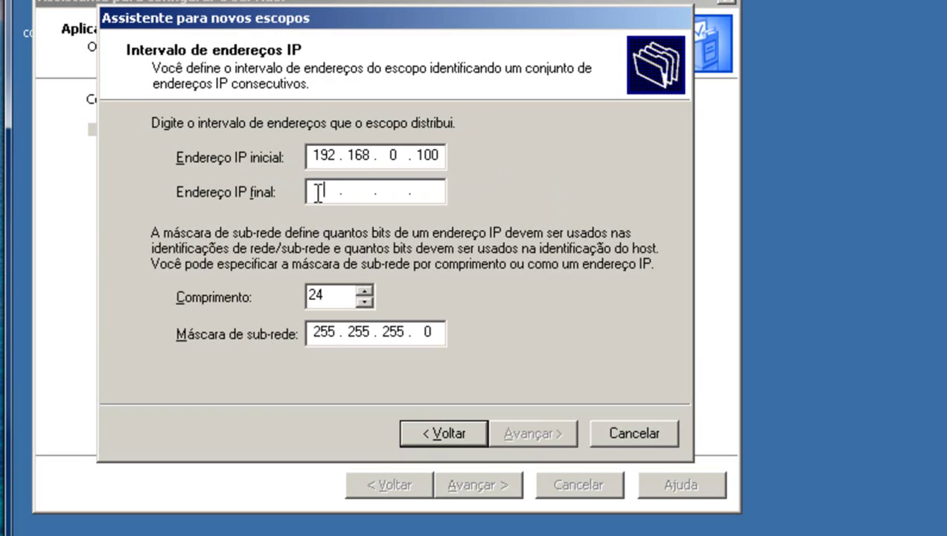
pyautogui.write('1')
pyautogui.write('92 . 168 . 0 . ')
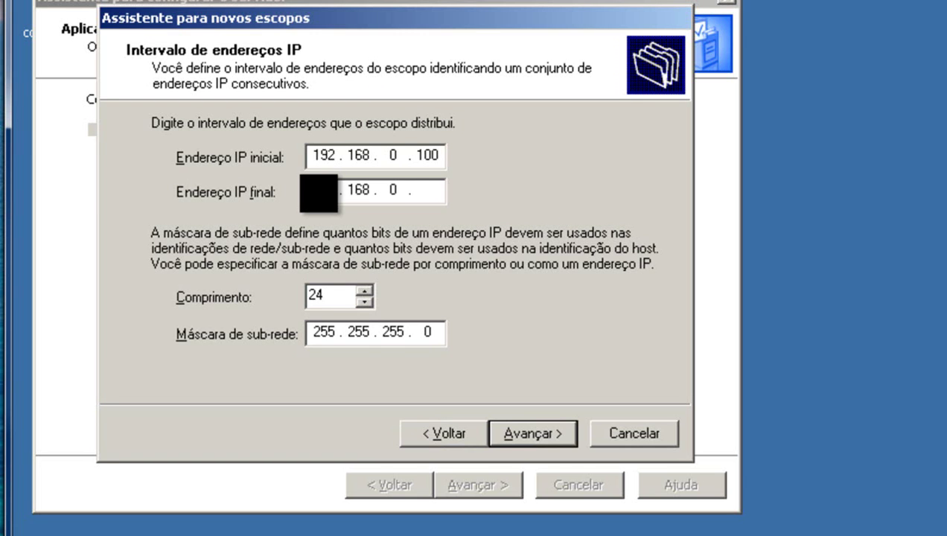
pyautogui.write('105')
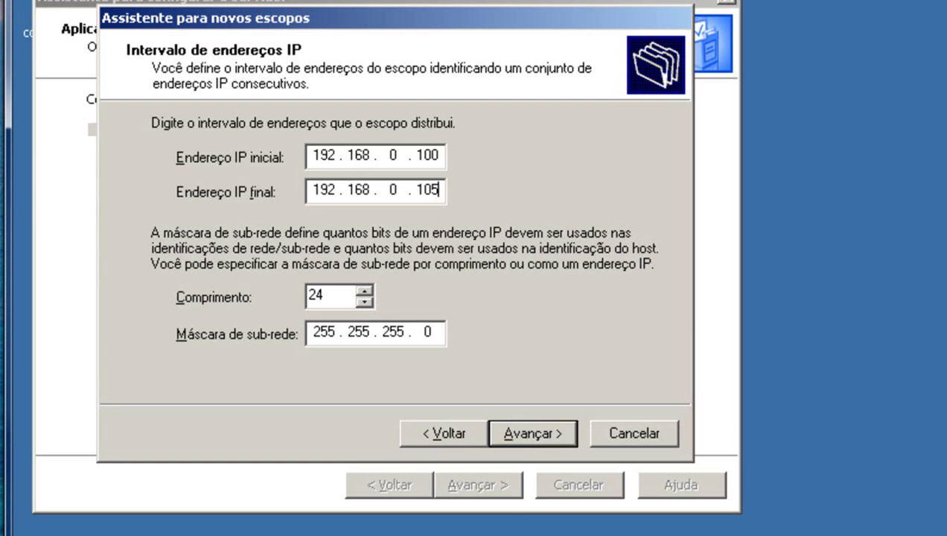
pyautogui.click(520, 437)
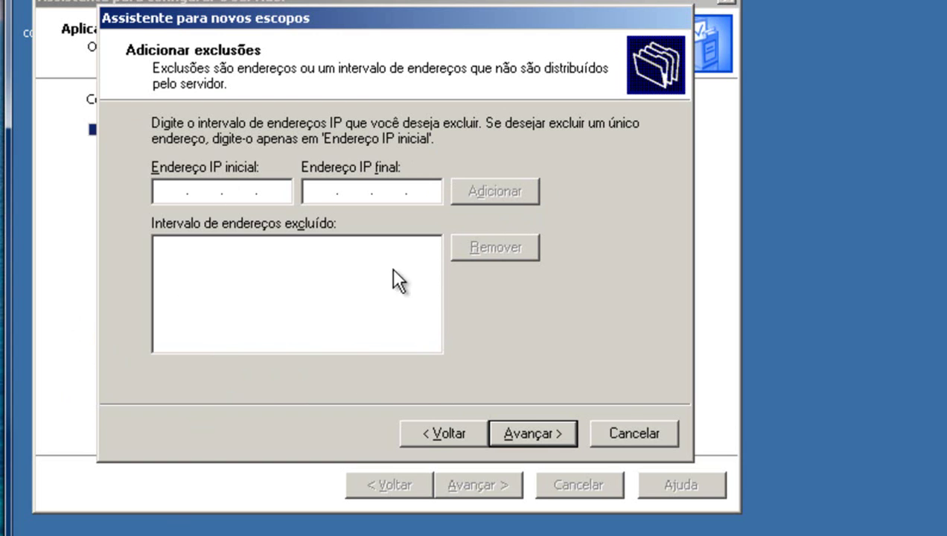
# Skip exclusions and enter a lease duration of 0 days and 4 hours.
pyautogui.click(524, 424)
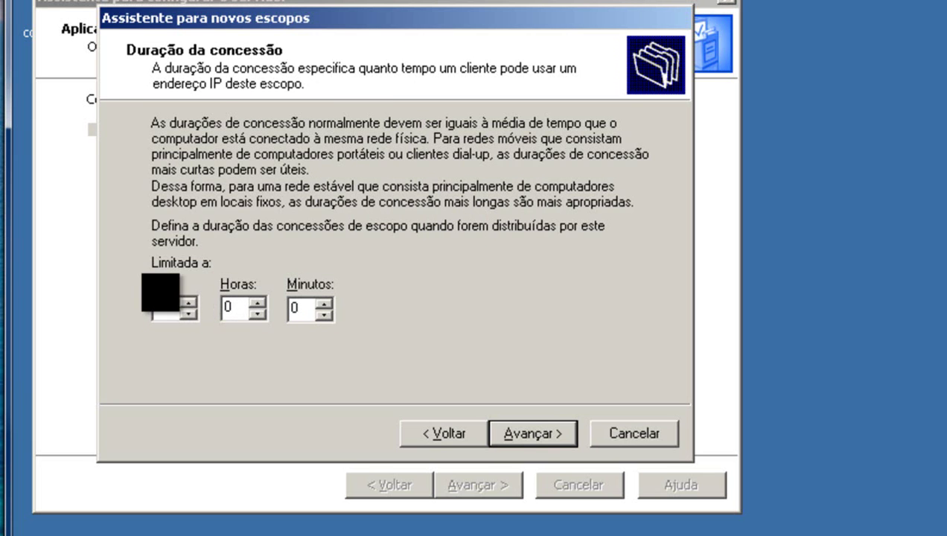
pyautogui.write('0')
pyautogui.click(227, 307)
pyautogui.write('4')
# Add 192.168.0.1 as the scope's default gateway router.
pyautogui.click(524, 424)
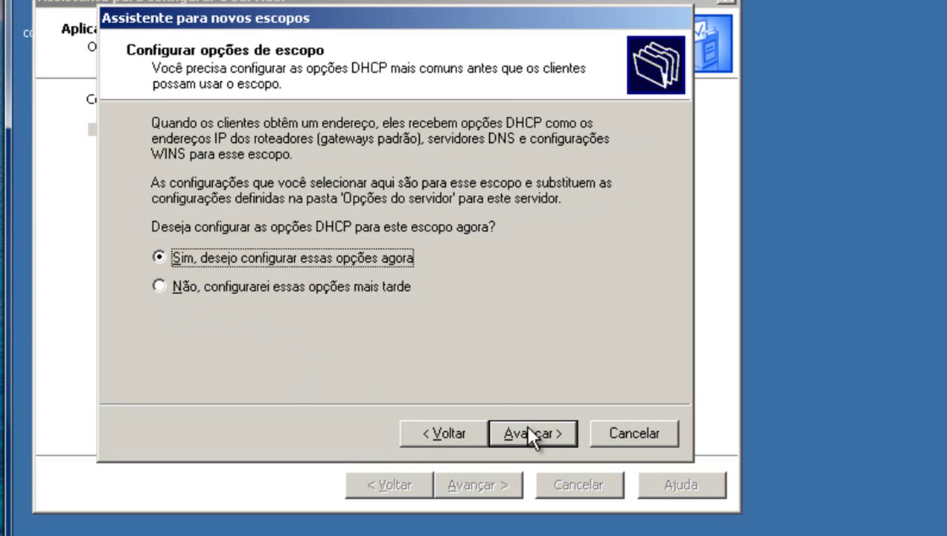
pyautogui.click(523, 429)
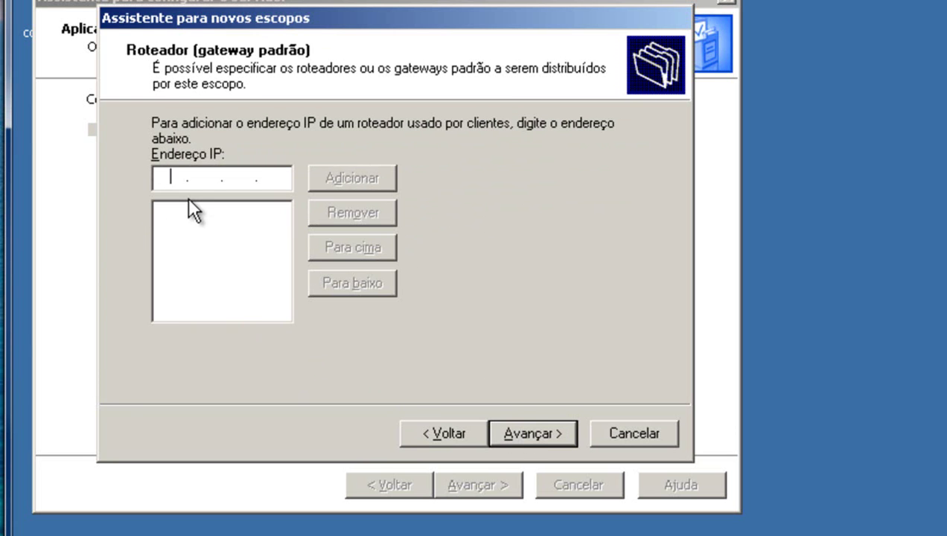
pyautogui.write('19')
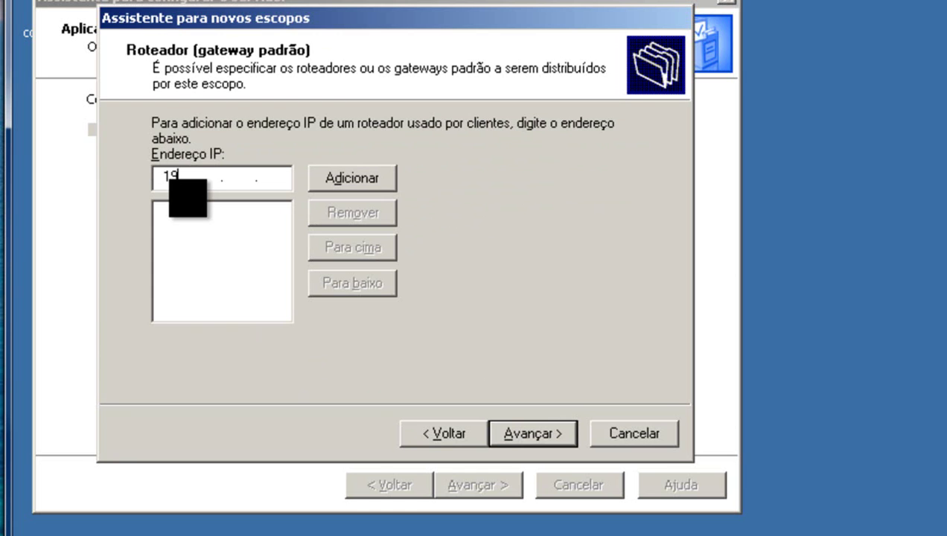
pyautogui.write('2 . 168 . 0 . 1')
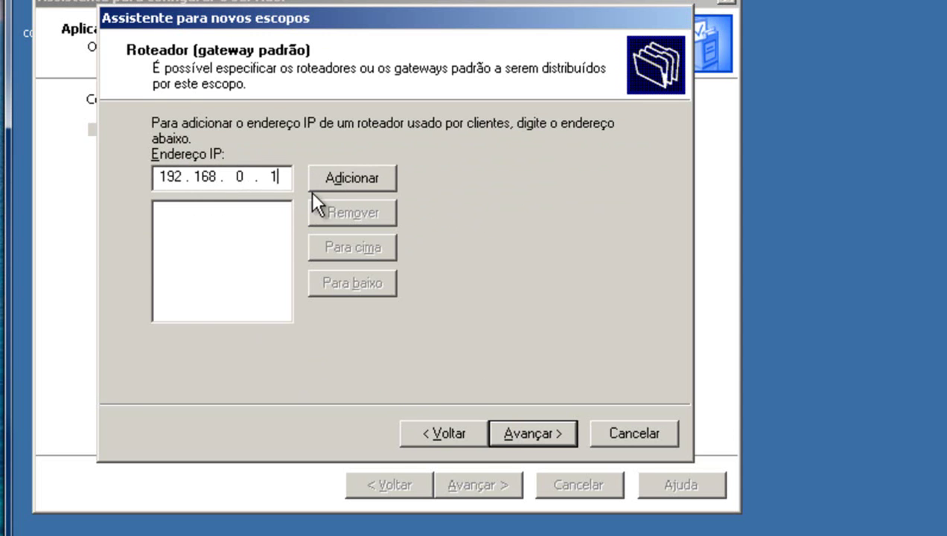
pyautogui.click(381, 181)
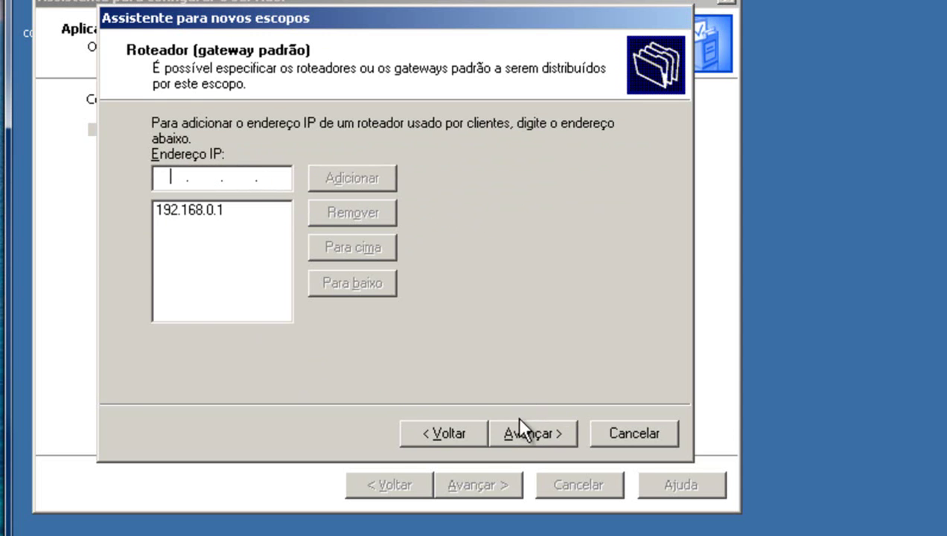
pyautogui.click(523, 427)
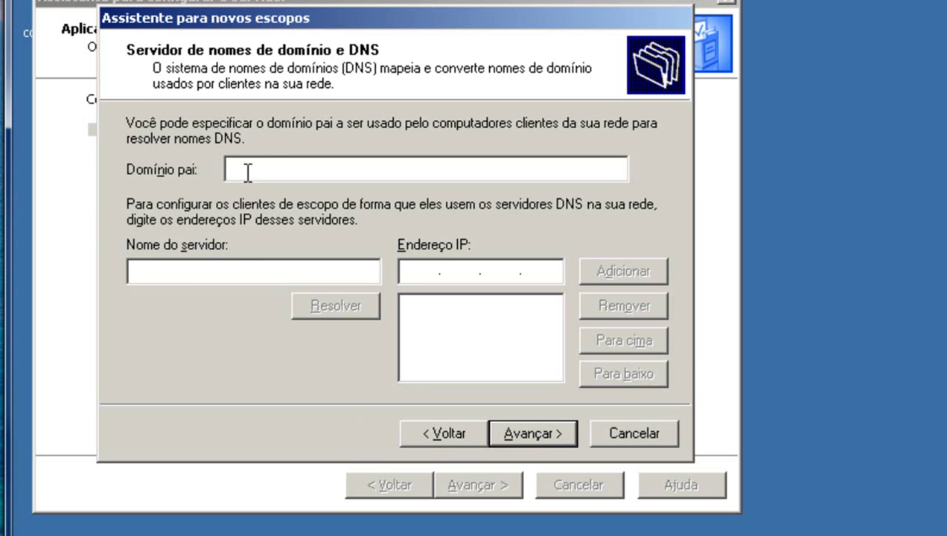
# Resolve server srv and add 192.168.0.1 as the scope's DNS server.
pyautogui.click(159, 270)
pyautogui.write('s')
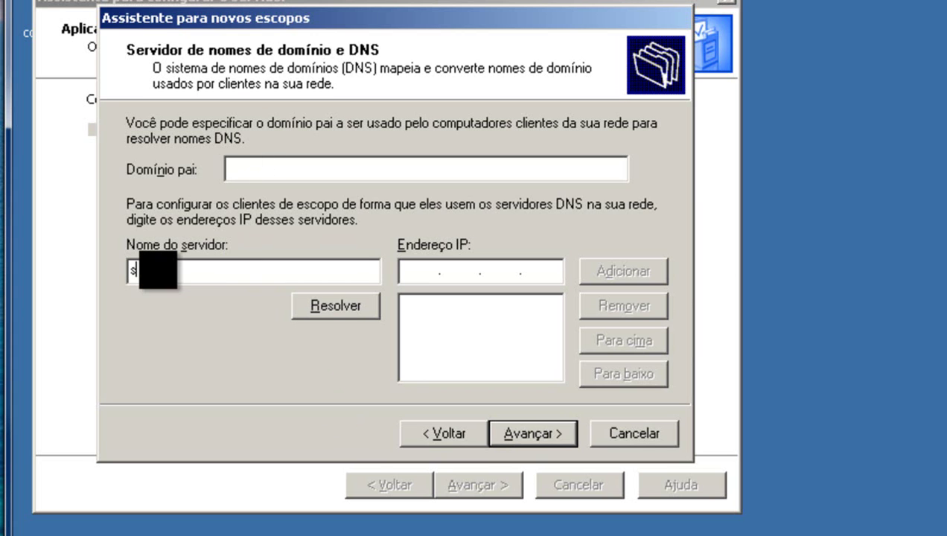
pyautogui.write('rv')
pyautogui.click(350, 306)
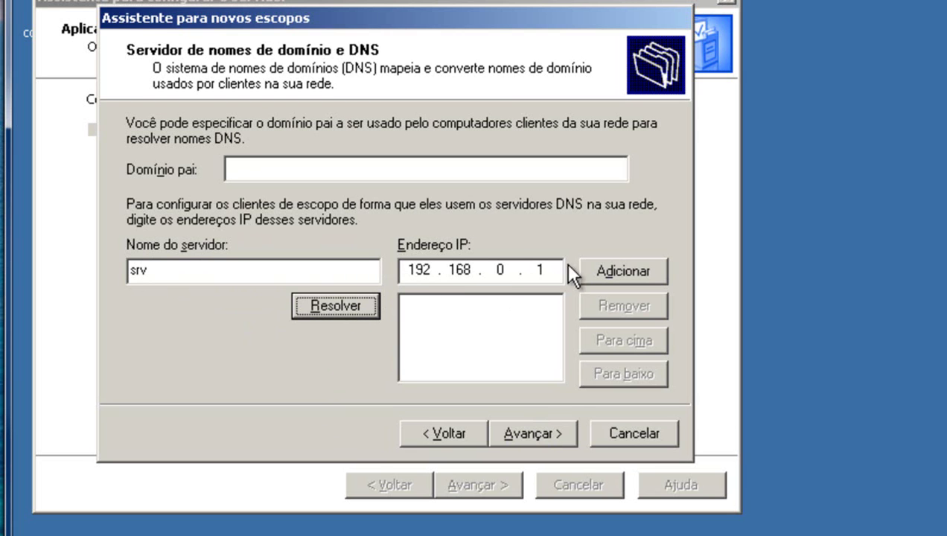
pyautogui.click(628, 264)
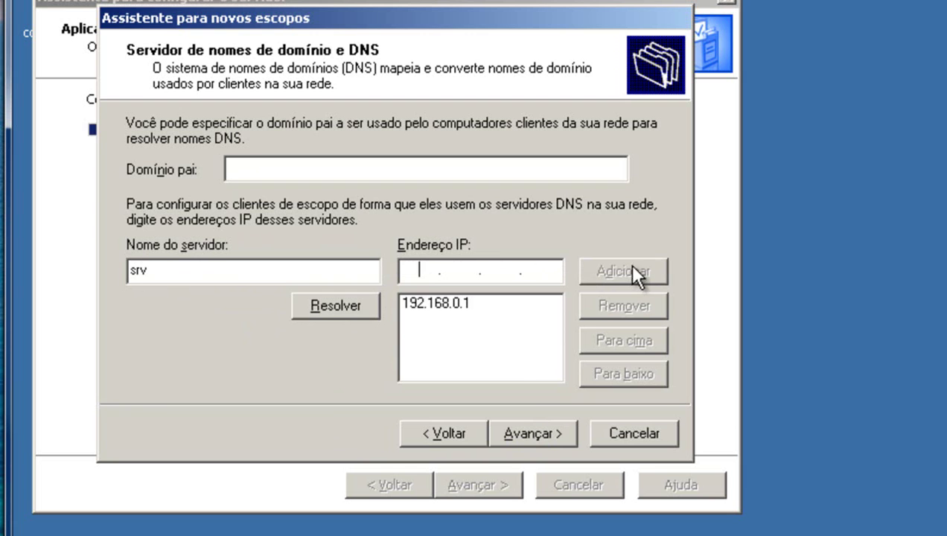
# Resolve srv and add 192.168.0.1 as the scope's WINS server.
pyautogui.click(533, 434)
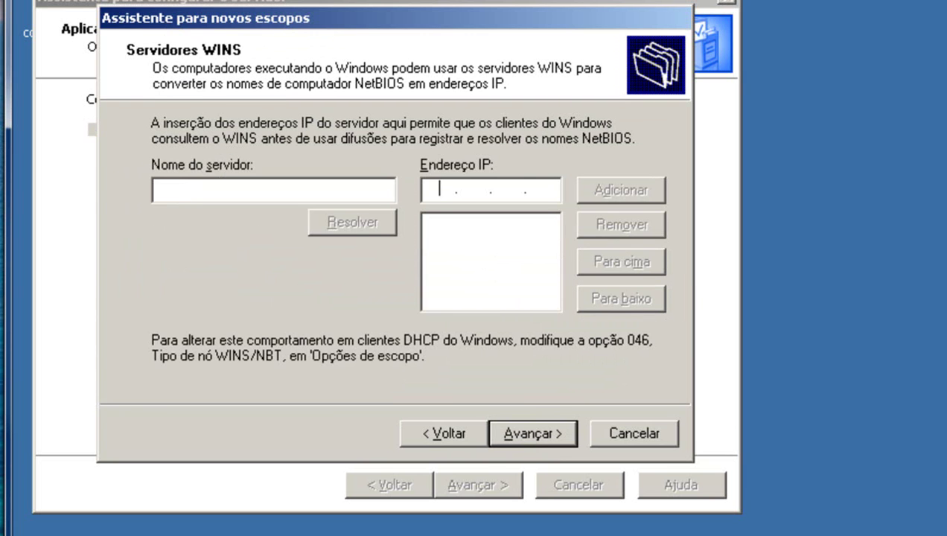
pyautogui.click(182, 192)
pyautogui.write('srv')
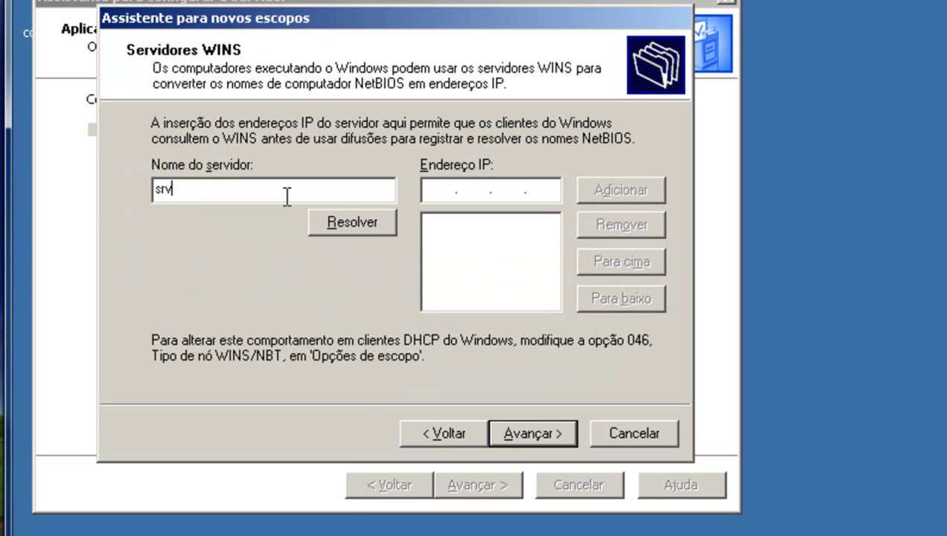
pyautogui.click(337, 215)
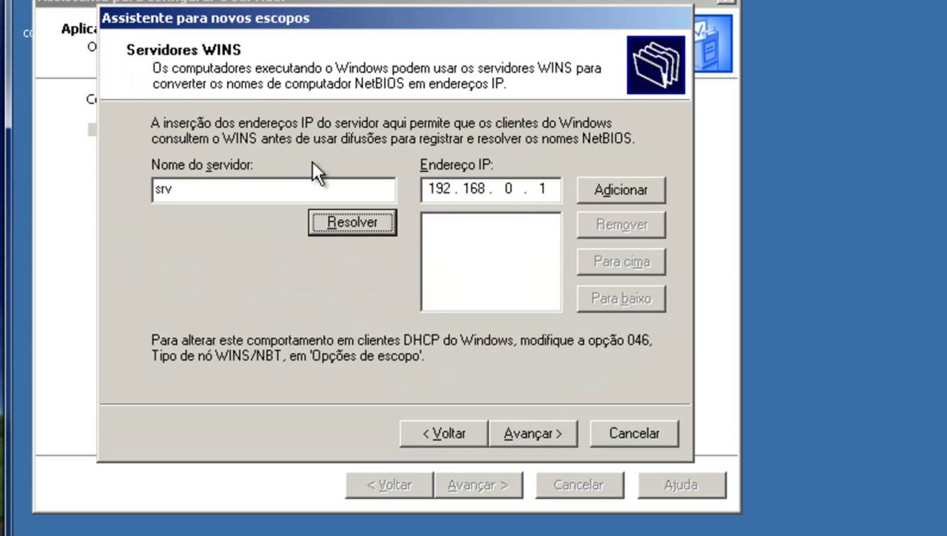
pyautogui.click(626, 193)
# Activate the scope now and finish the New Scope Wizard.
pyautogui.click(549, 432)
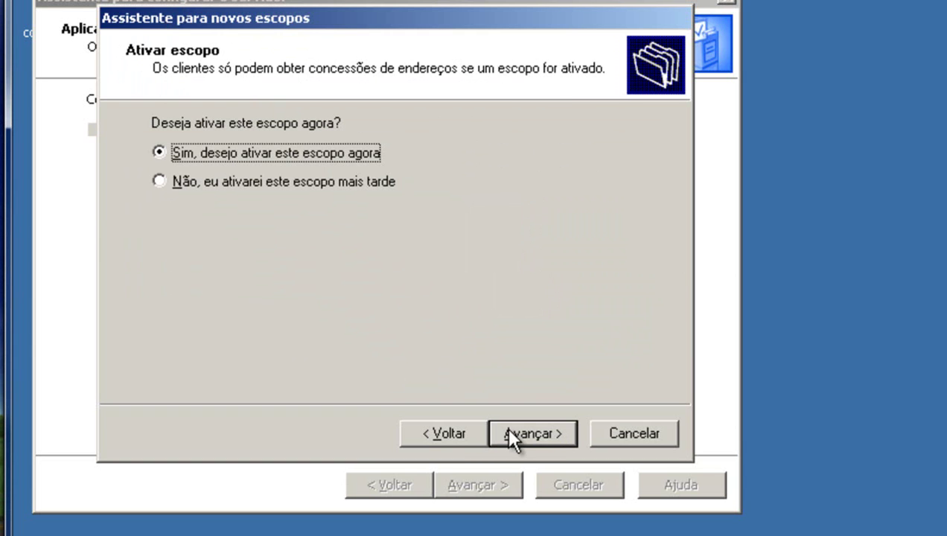
pyautogui.click(508, 430)
pyautogui.click(519, 430)
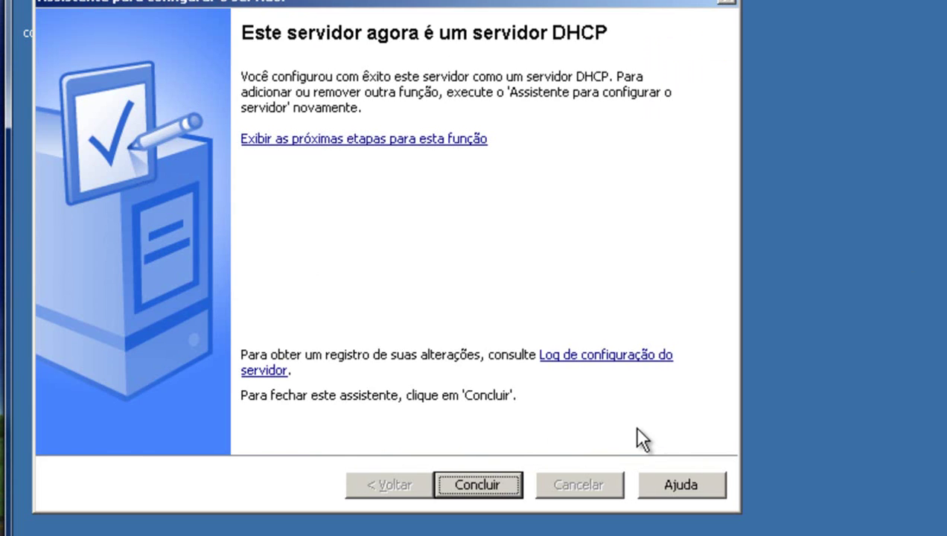
# Close the server configuration windows and start the DHCP console from the Start menu.
pyautogui.click(480, 485)
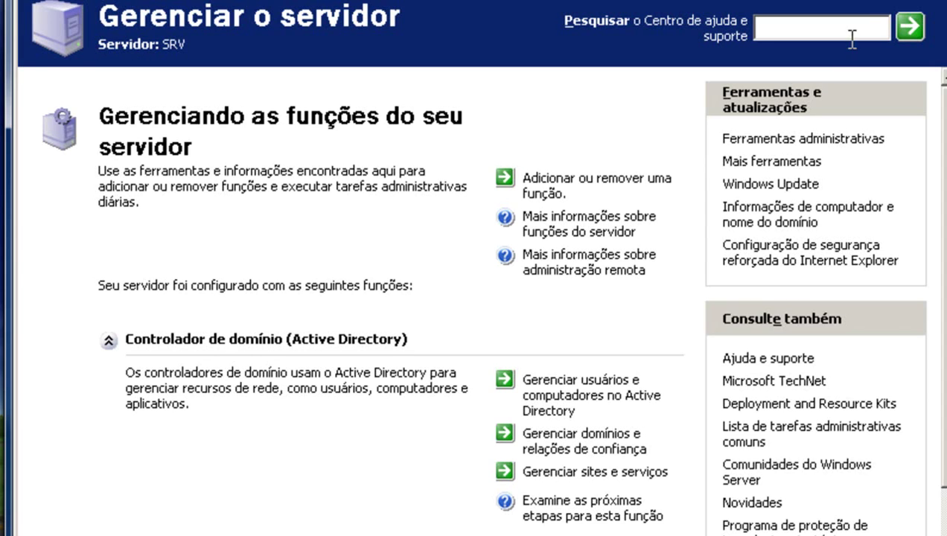
pyautogui.hotkey('alt', 'F4')
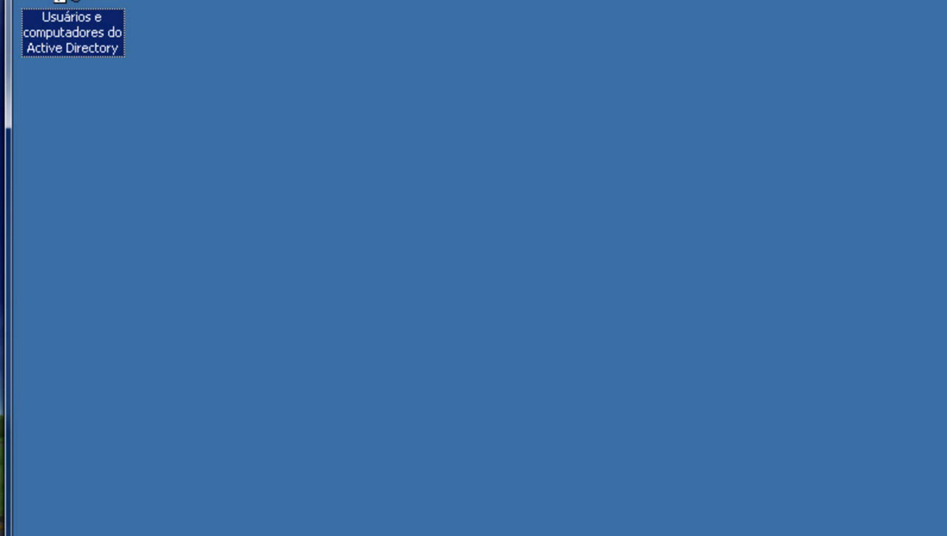
pyautogui.press('super')
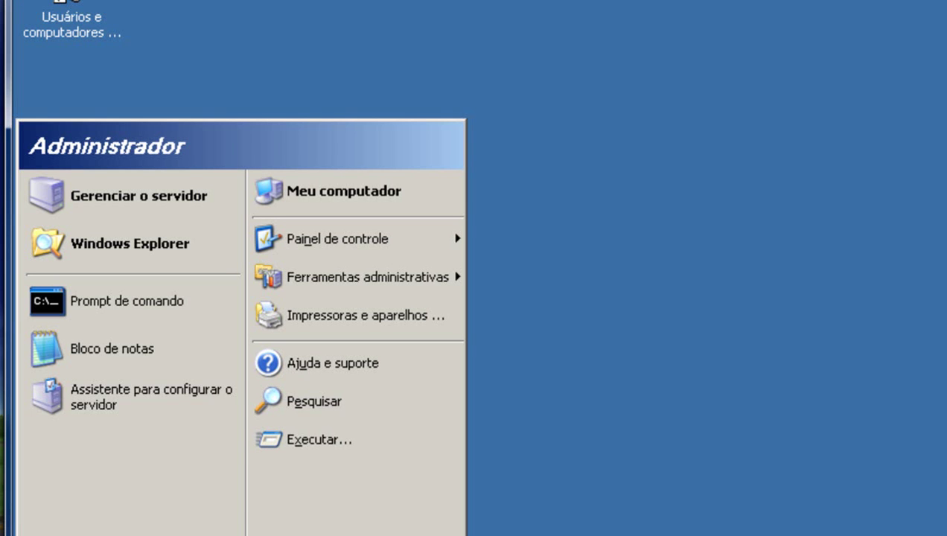
pyautogui.moveTo(431, 483)
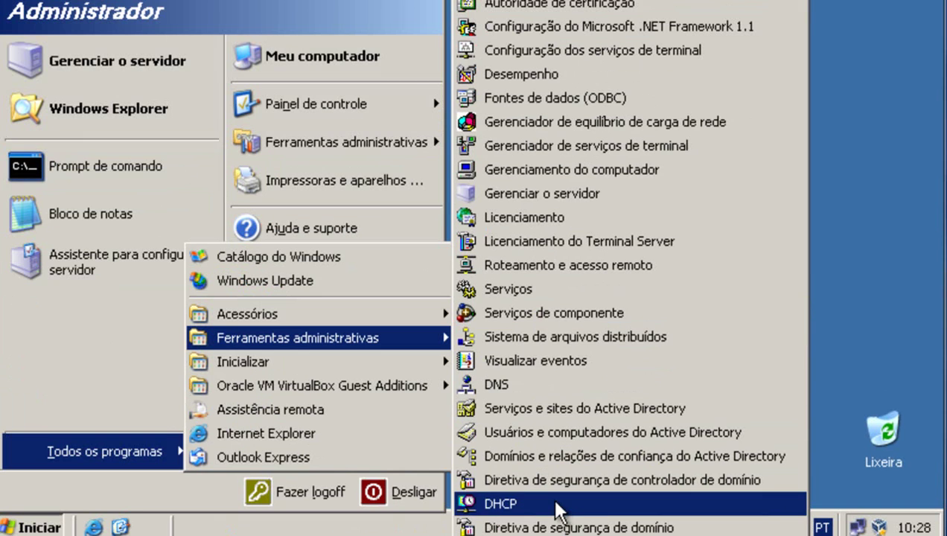
pyautogui.click(555, 504)
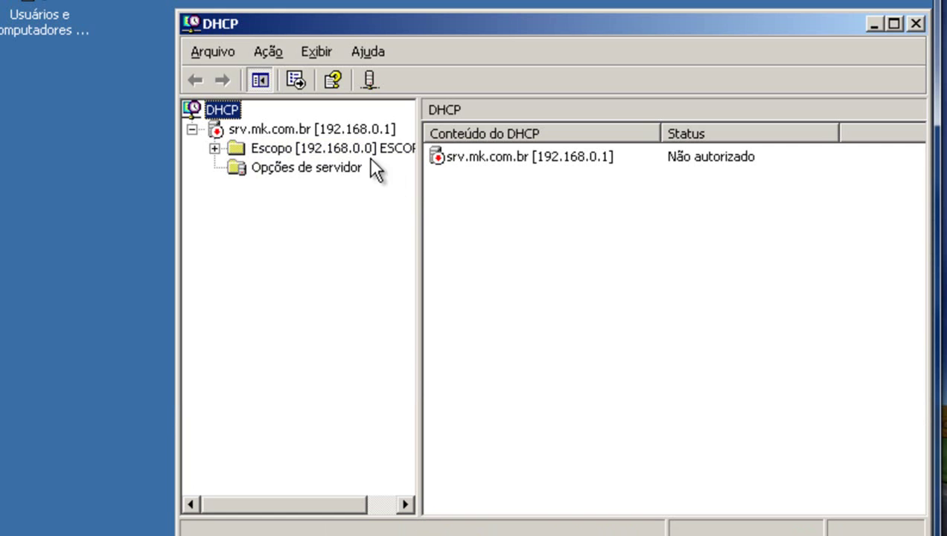
# Authorize DHCP server srv.mk.com.br, refresh to confirm, and close the console.
pyautogui.click(214, 148)
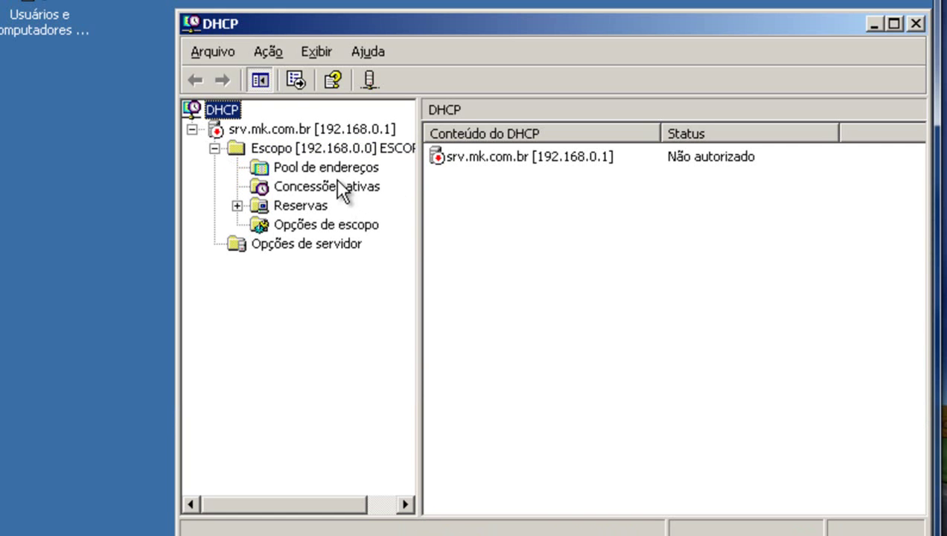
pyautogui.click(321, 168)
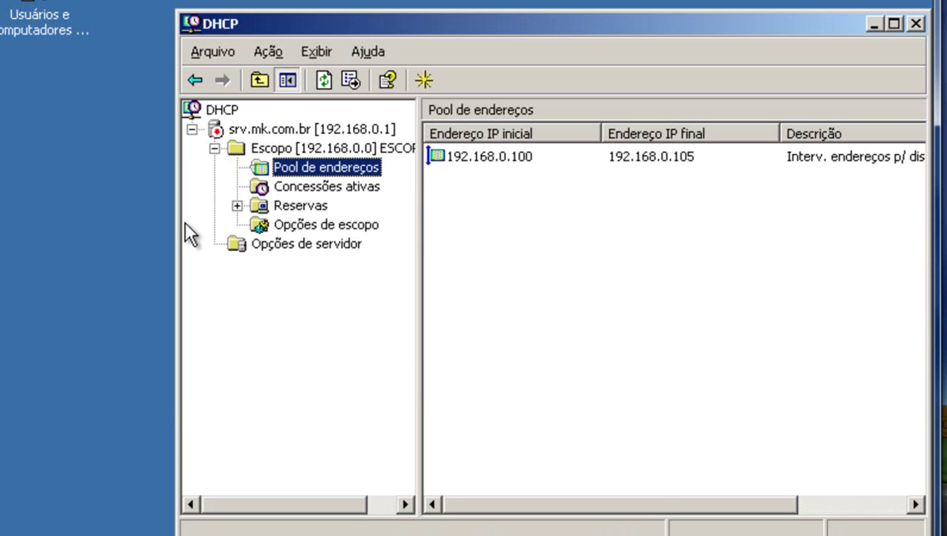
pyautogui.click(243, 130)
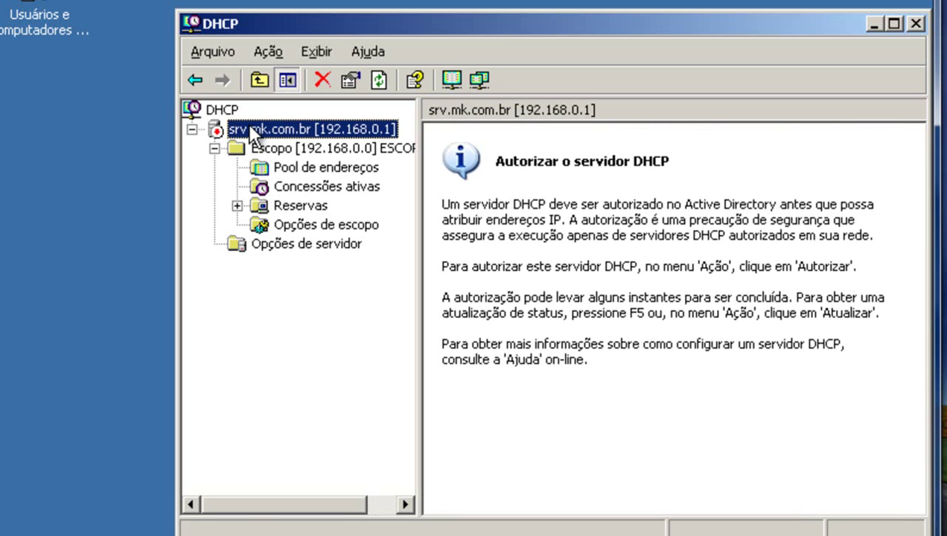
pyautogui.rightClick(254, 137)
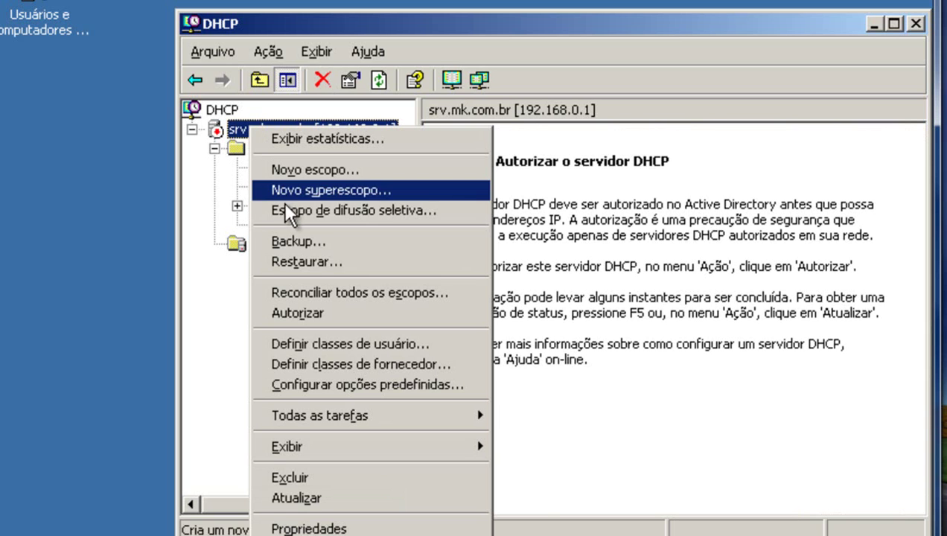
pyautogui.click(298, 313)
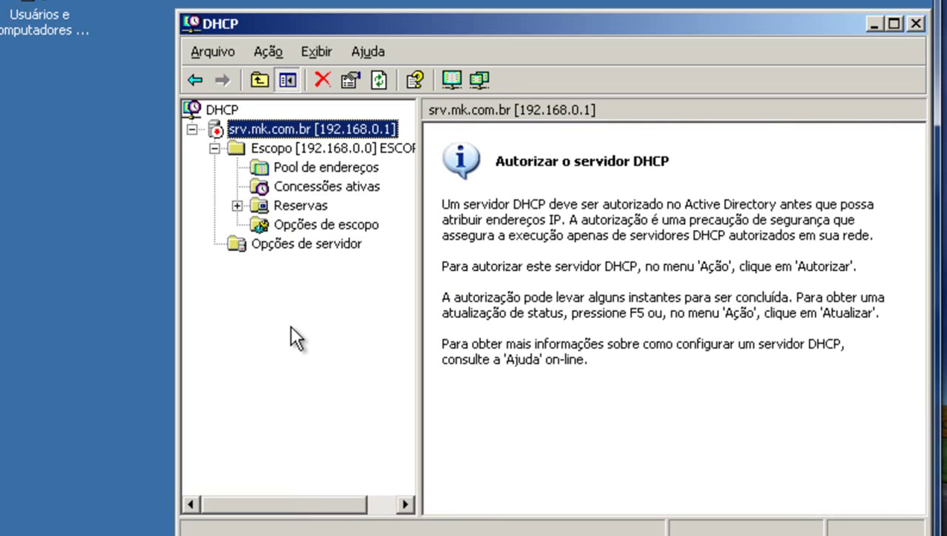
pyautogui.press('F5')
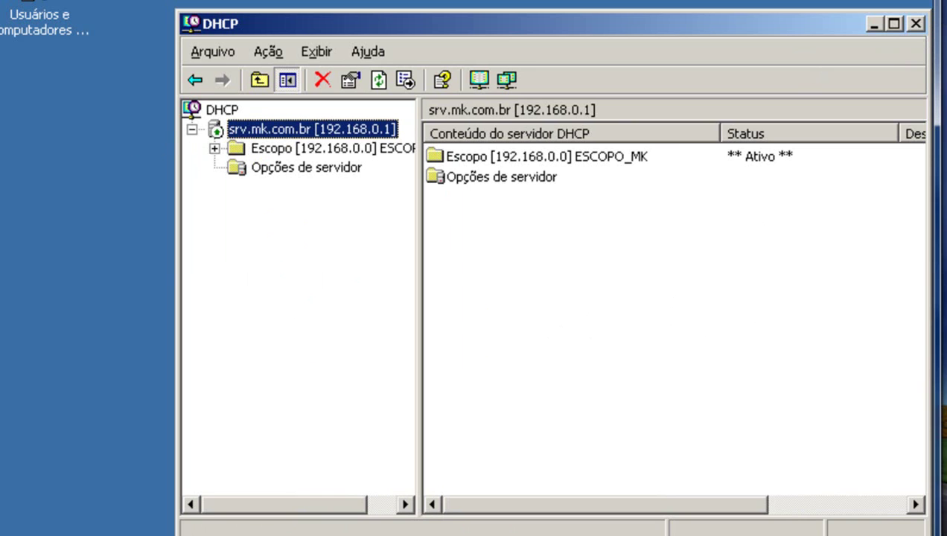
pyautogui.click(916, 24)
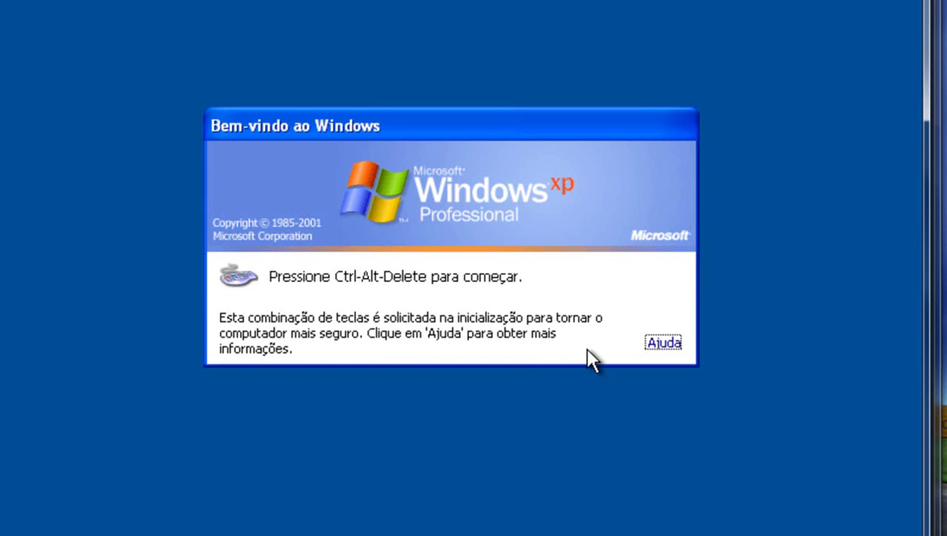
# Log on to ESTACAO_01 locally, replacing the user name with the local user's account.
pyautogui.hotkey('ctrl', 'alt', 'Delete')
pyautogui.click(591, 353)
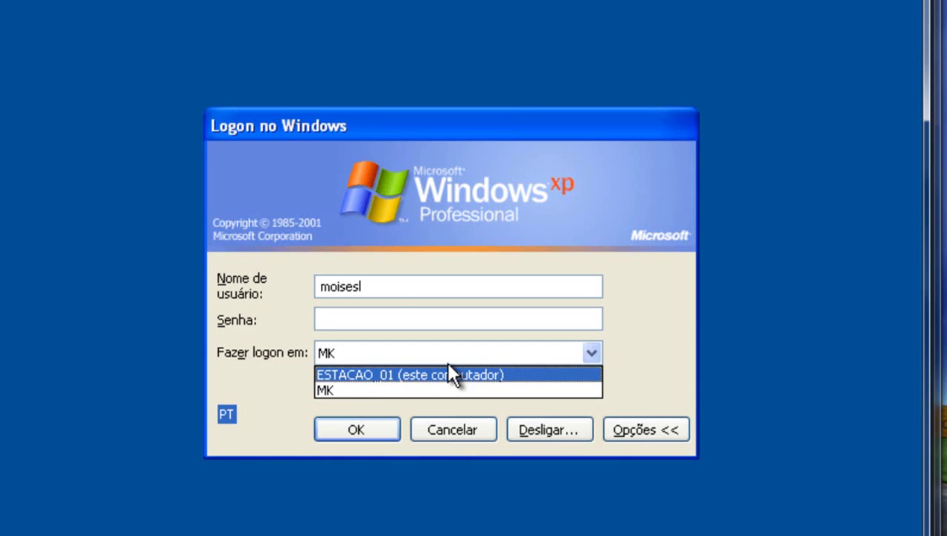
pyautogui.click(440, 352)
pyautogui.click(433, 353)
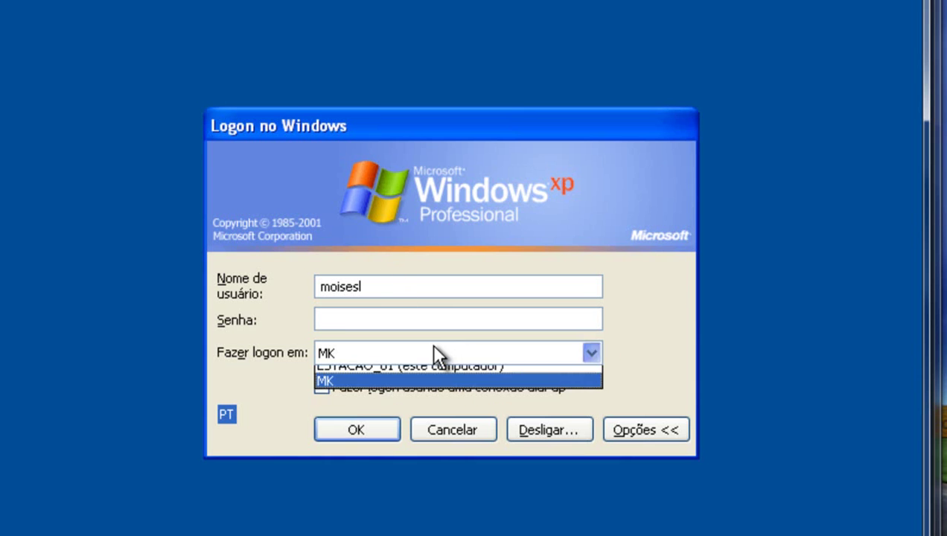
pyautogui.click(402, 372)
pyautogui.doubleClick(402, 286)
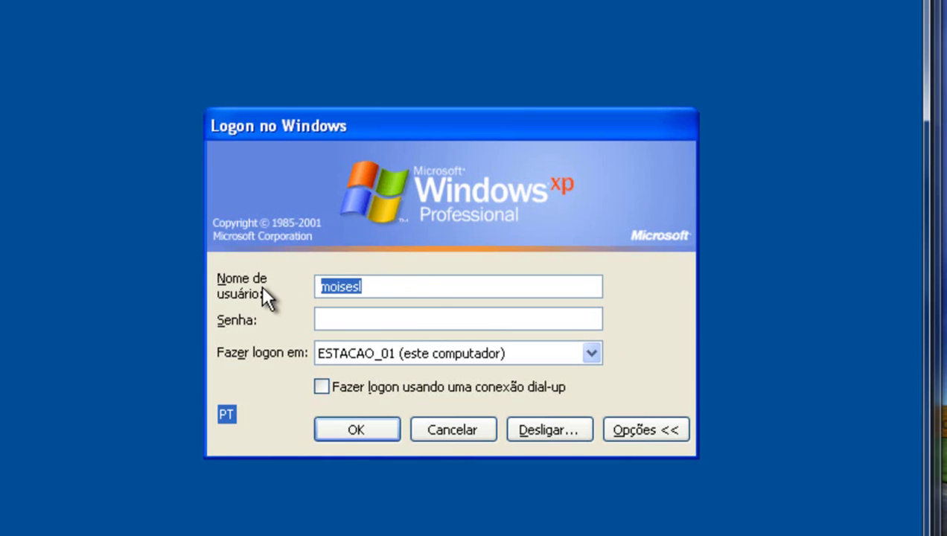
pyautogui.press('BackSpace')
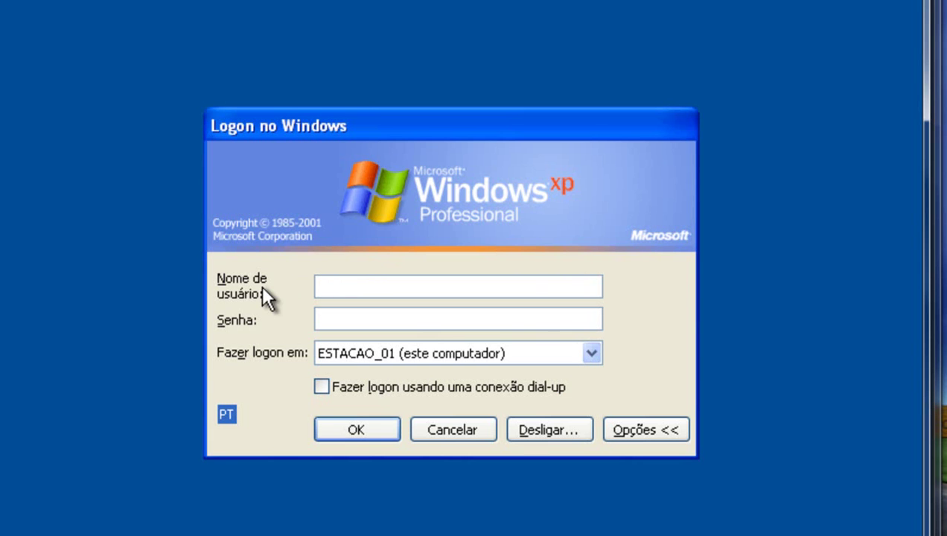
pyautogui.write('Moisés')
pyautogui.press('Return')
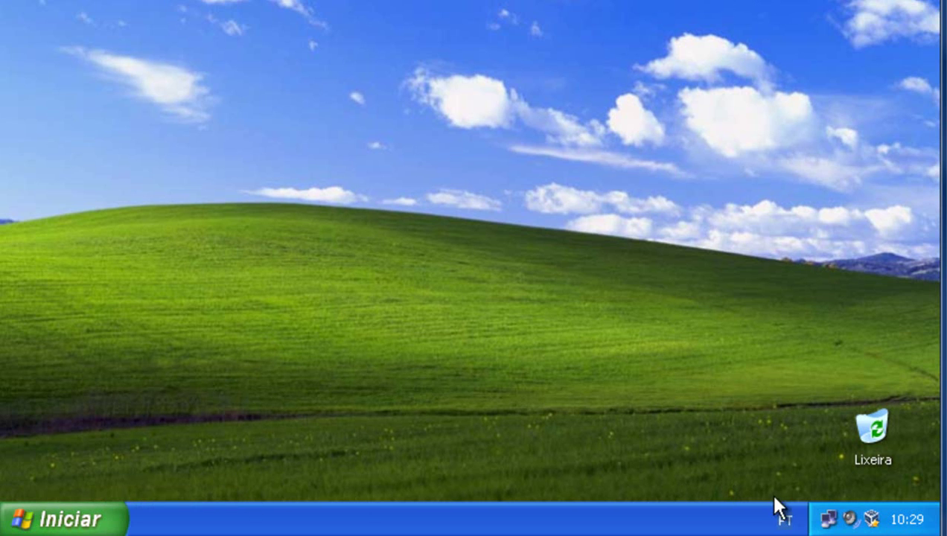
# Switch Local Area Connection TCP/IP to automatic IP and DNS, then view the Support details.
pyautogui.click(828, 519)
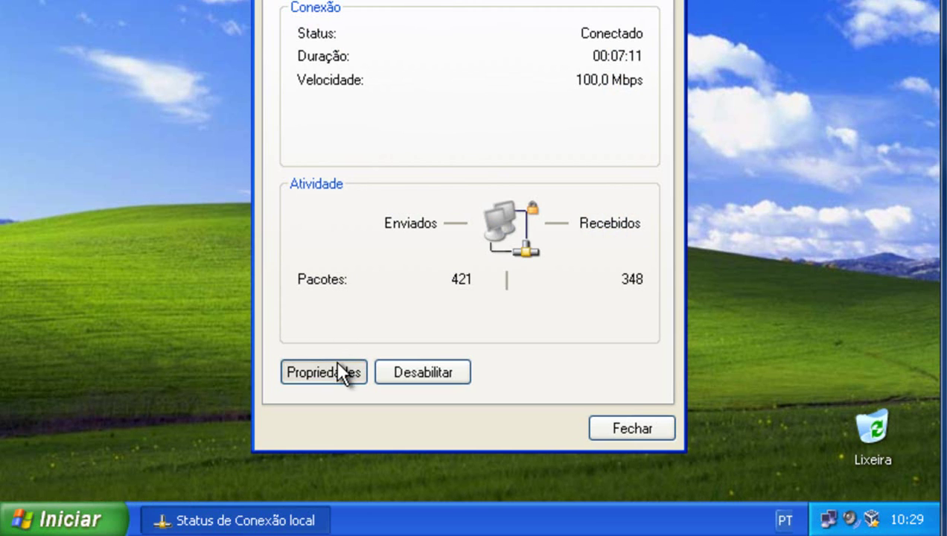
pyautogui.click(333, 365)
pyautogui.doubleClick(203, 153)
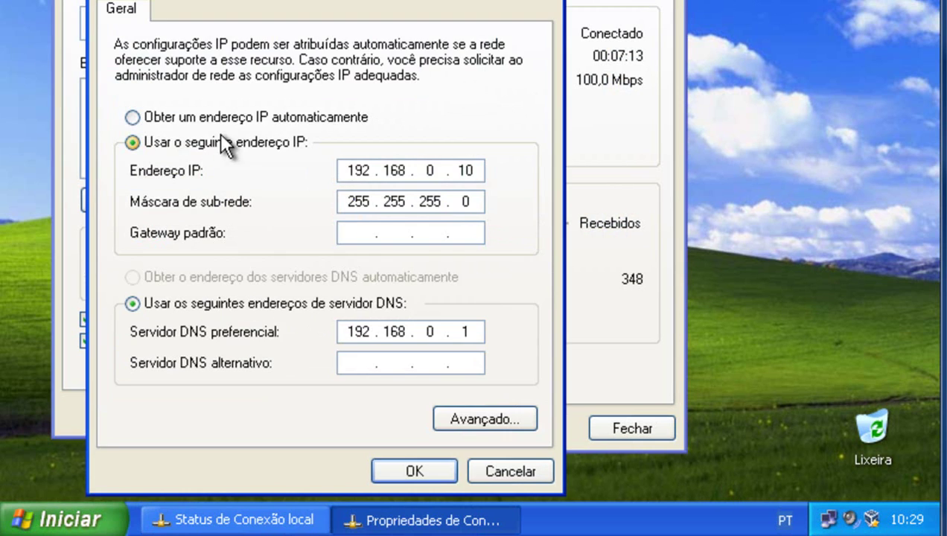
pyautogui.click(243, 117)
pyautogui.click(208, 277)
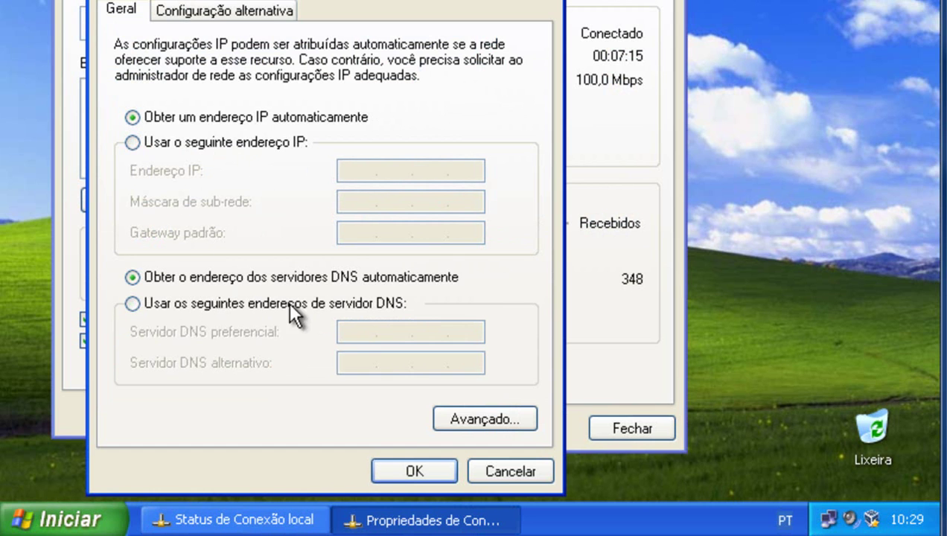
pyautogui.click(408, 458)
pyautogui.click(346, 407)
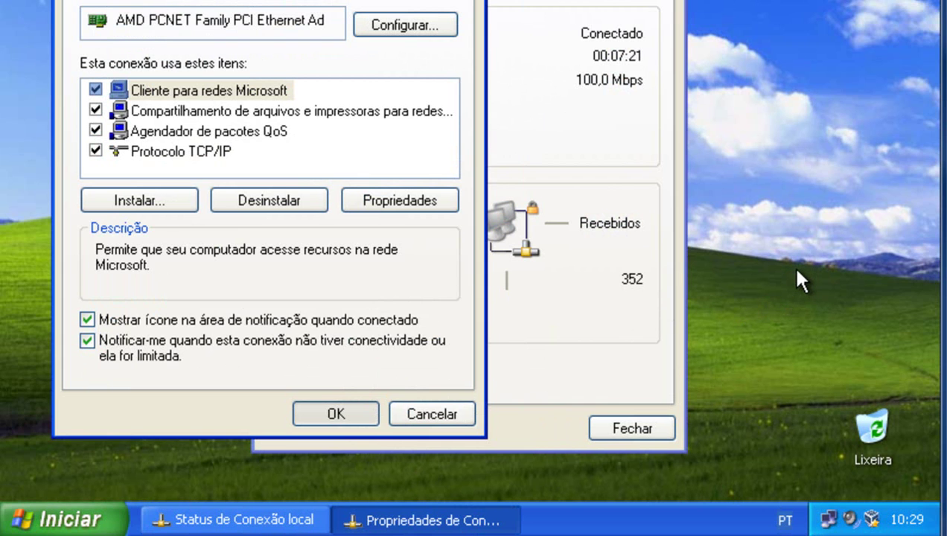
pyautogui.press('Return')
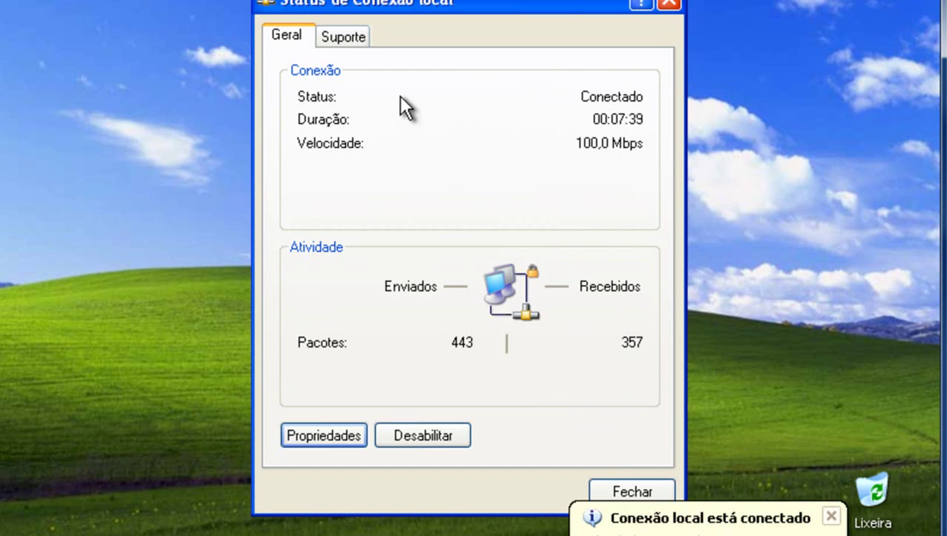
pyautogui.click(342, 41)
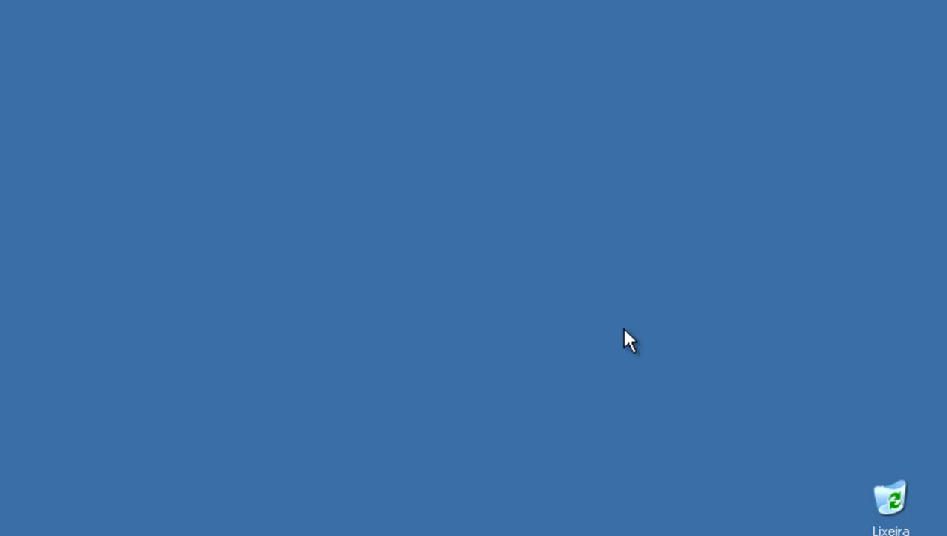
# Open the DHCP console and browse the scope's sections to its Active Leases list.
pyautogui.press('super')
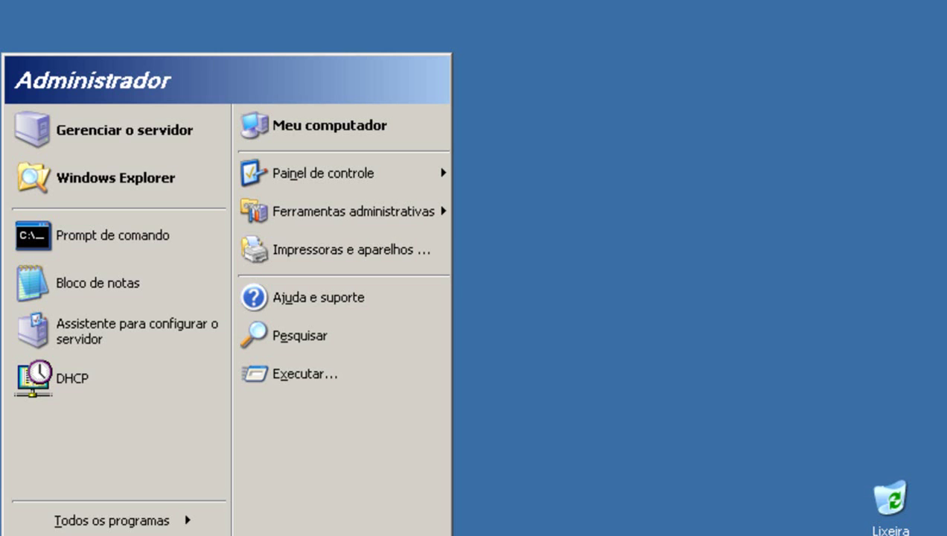
pyautogui.click(65, 364)
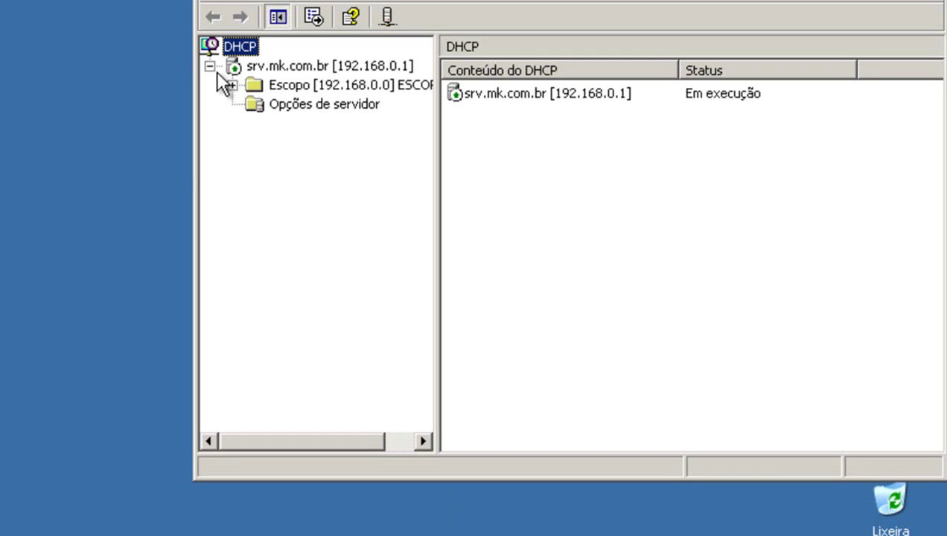
pyautogui.click(231, 85)
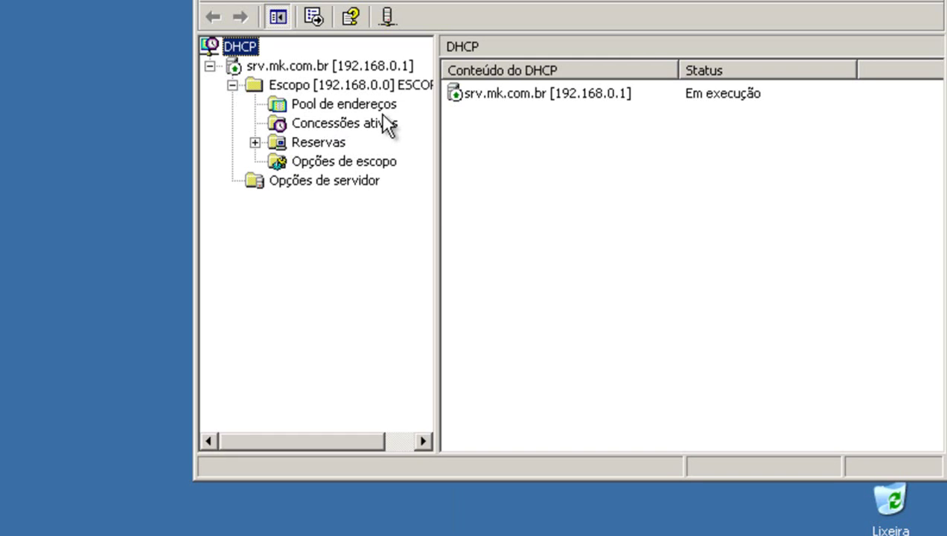
pyautogui.click(325, 107)
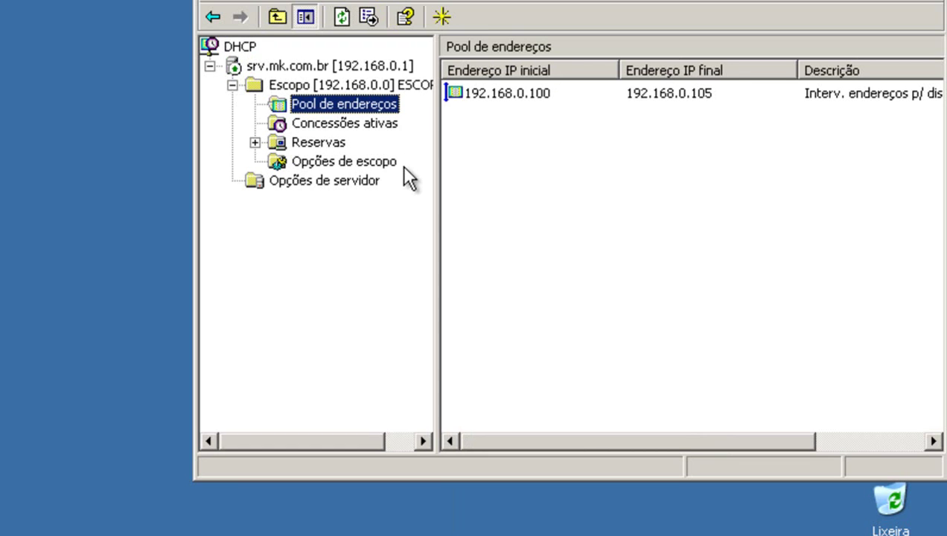
pyautogui.click(381, 164)
pyautogui.click(329, 145)
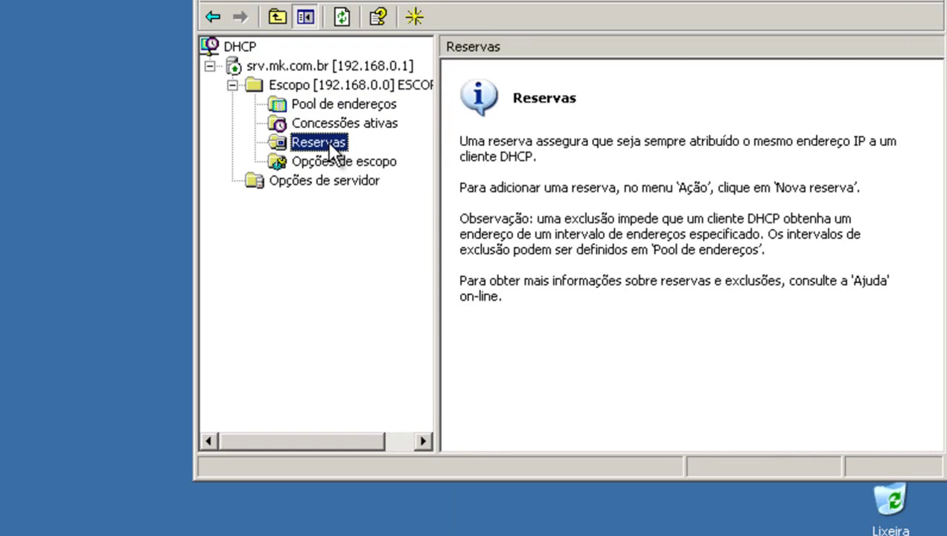
pyautogui.click(341, 124)
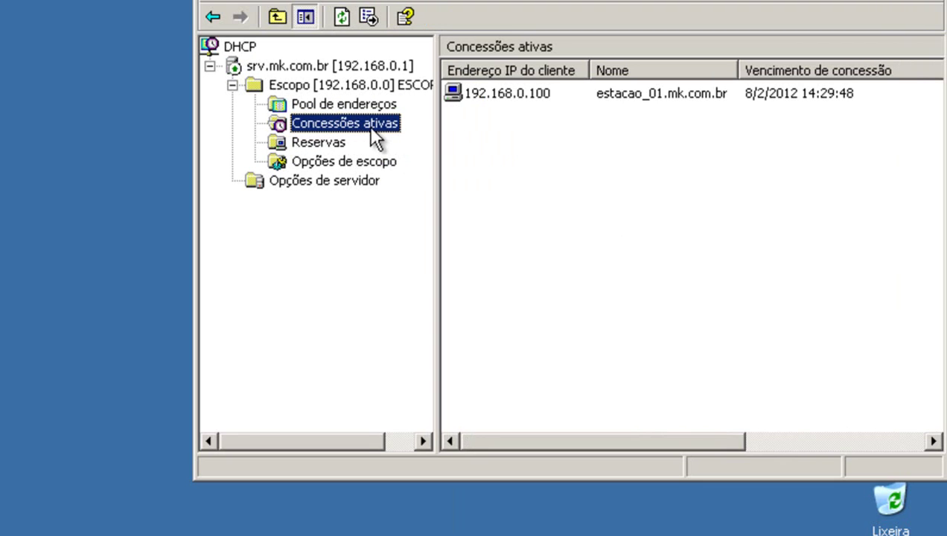